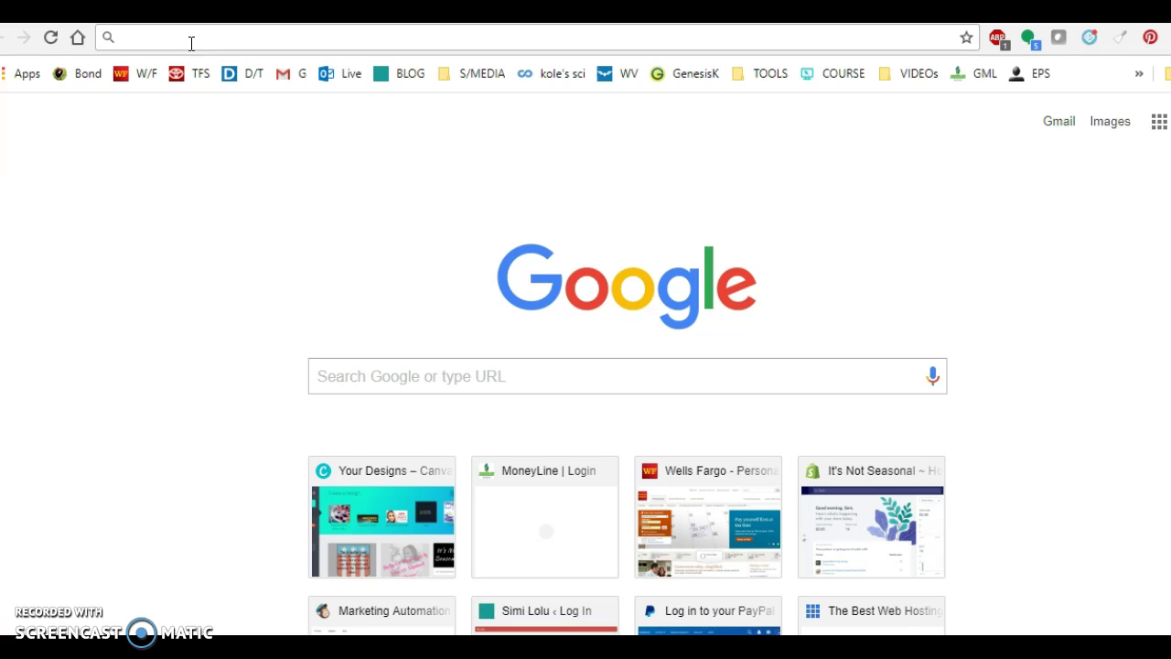
Search Google Images for "life quotes" and look through the quote pictures
text(life quo)
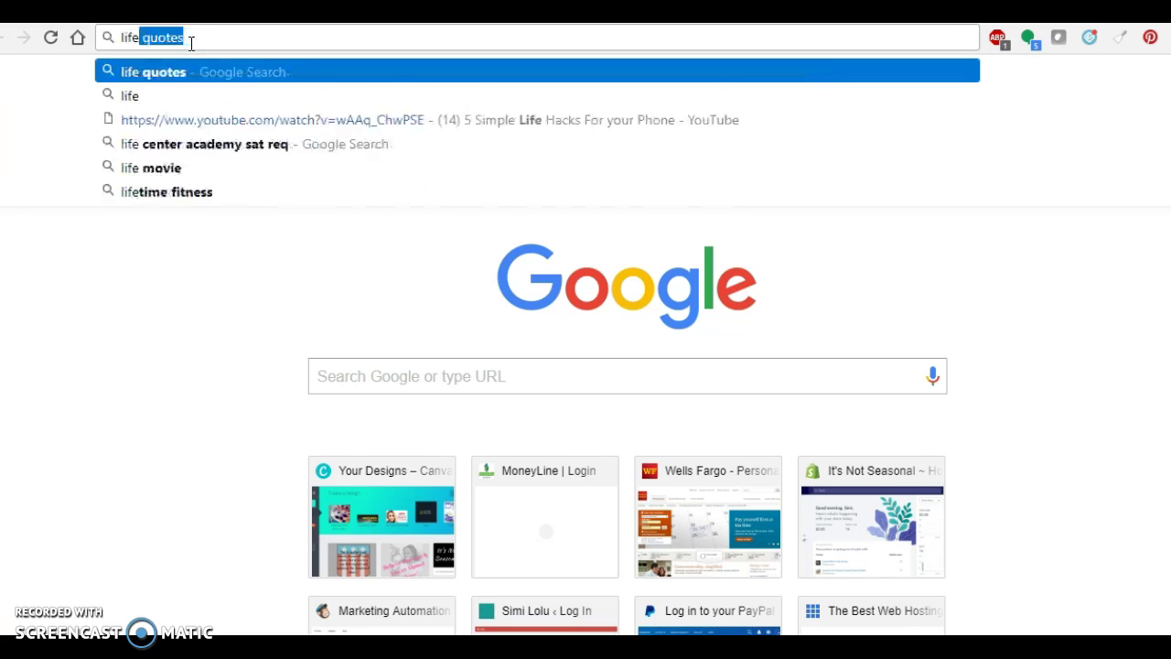
text(tes)
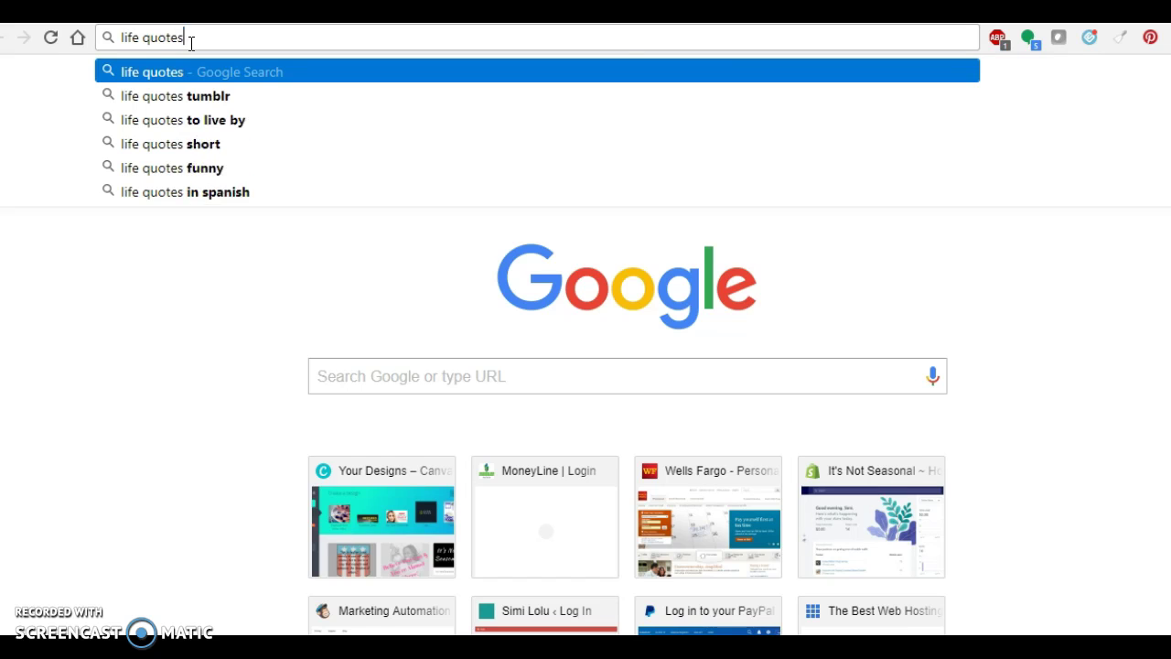
key(Return)
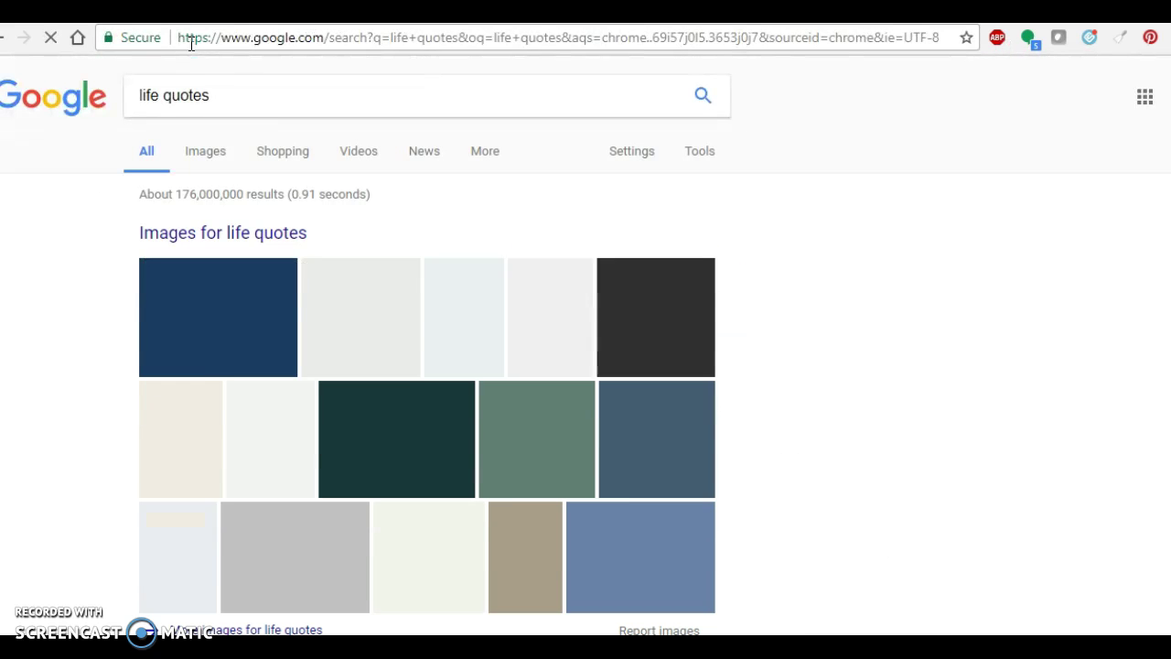
click(217, 158)
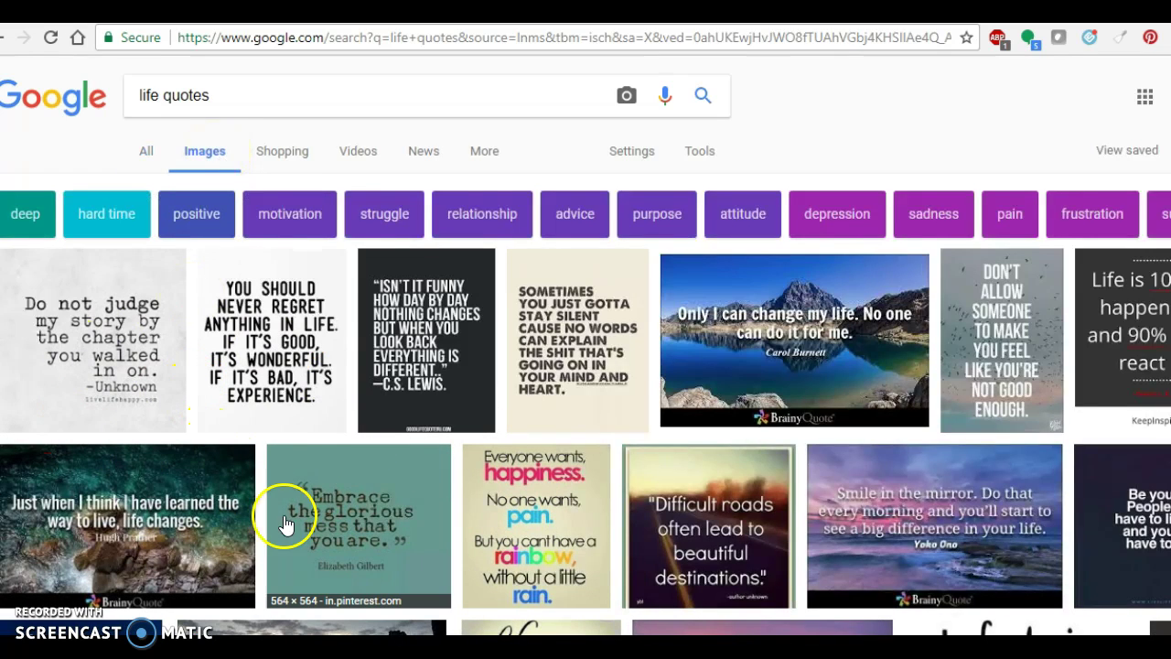
scroll(311, 538, down, 1)
scroll(311, 538, down, 5)
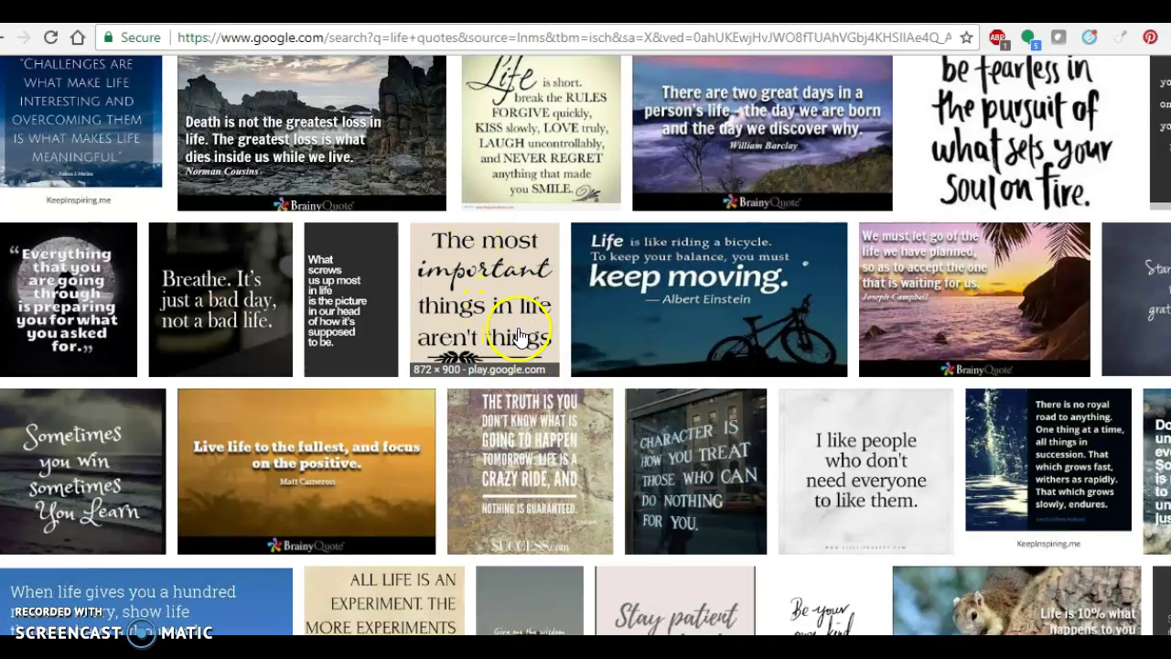
scroll(513, 339, up, 5)
Replace the image search with "motivational quotes"
click(233, 95)
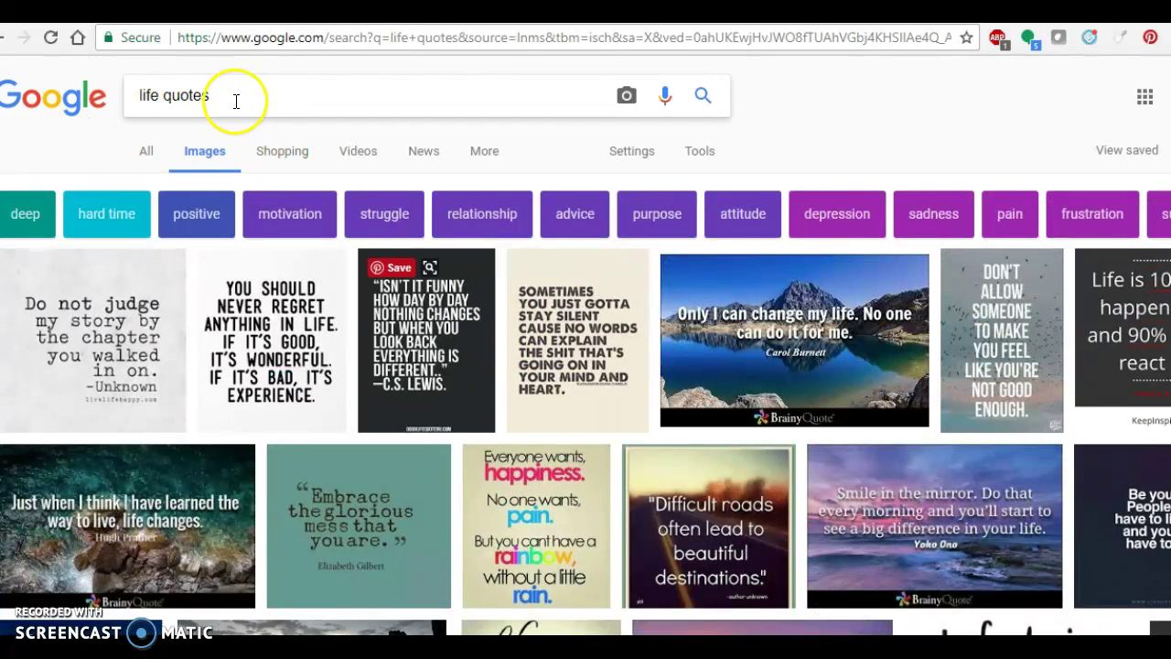
drag(233, 95, 132, 97)
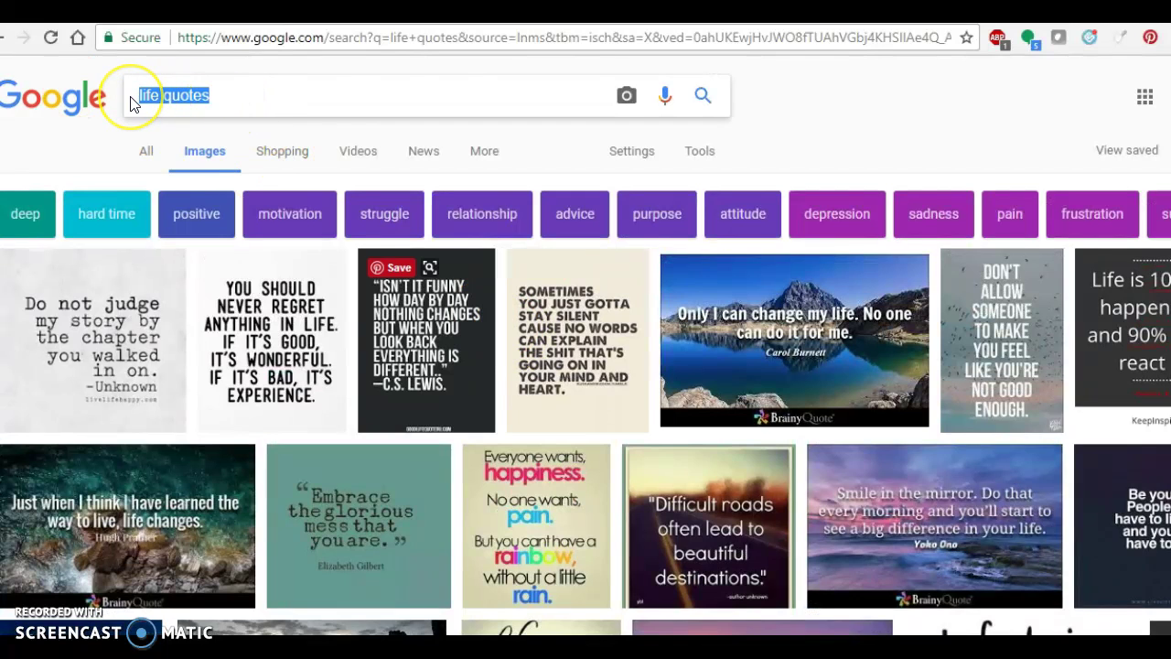
text(motiva)
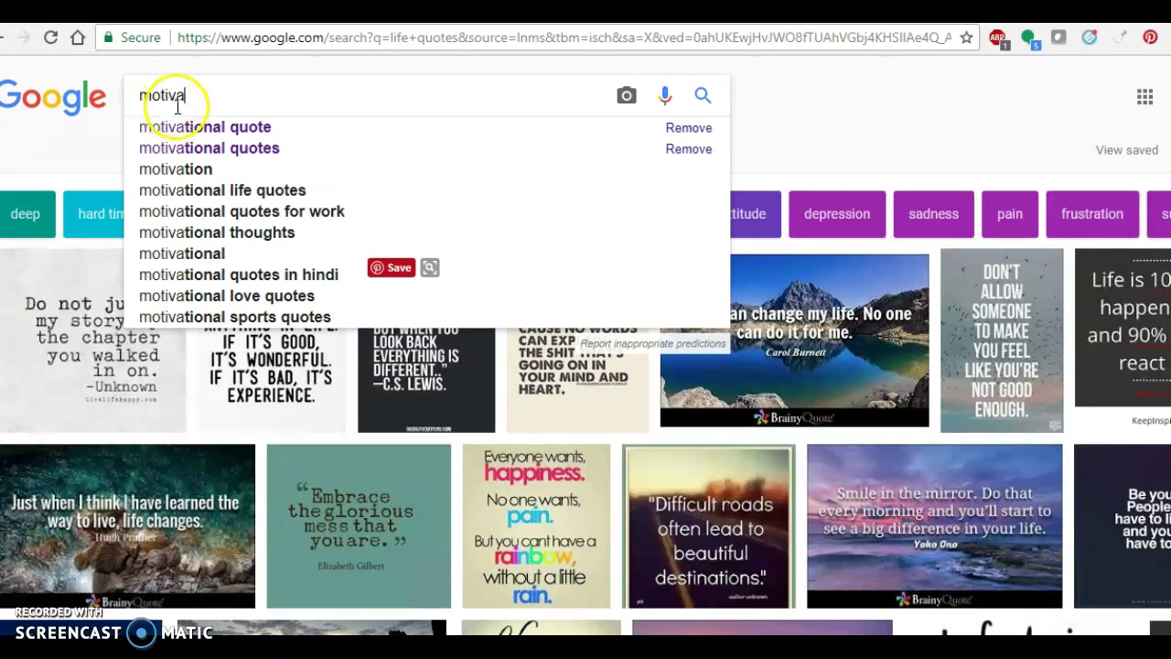
click(258, 152)
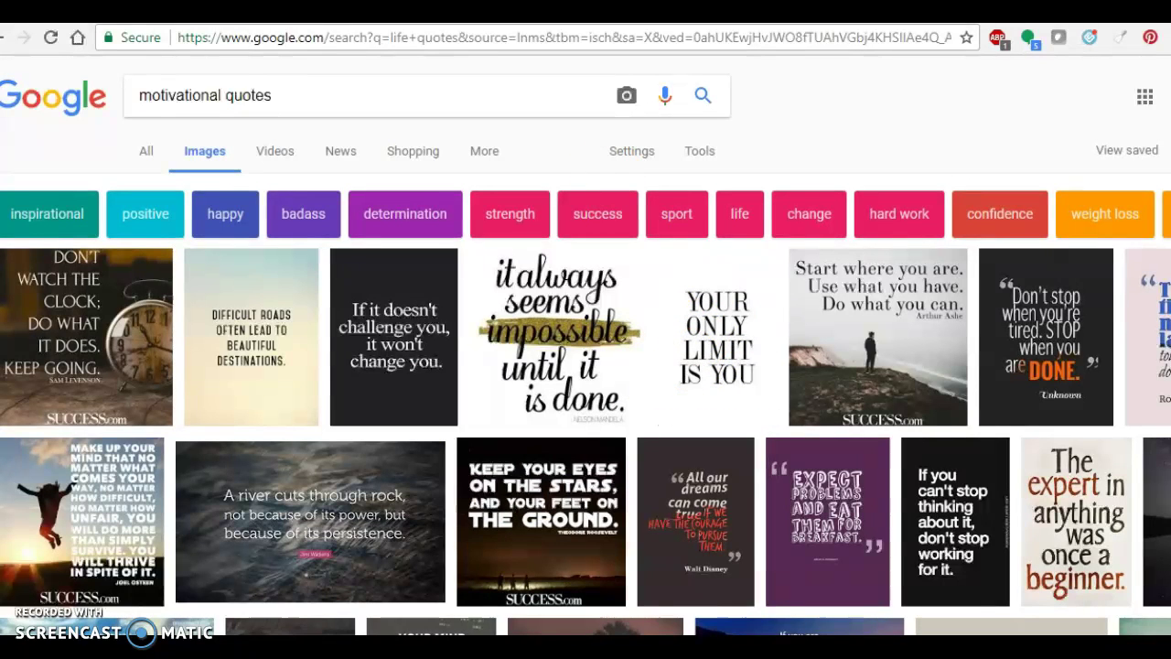
Go to canva.com in the browser
click(282, 37)
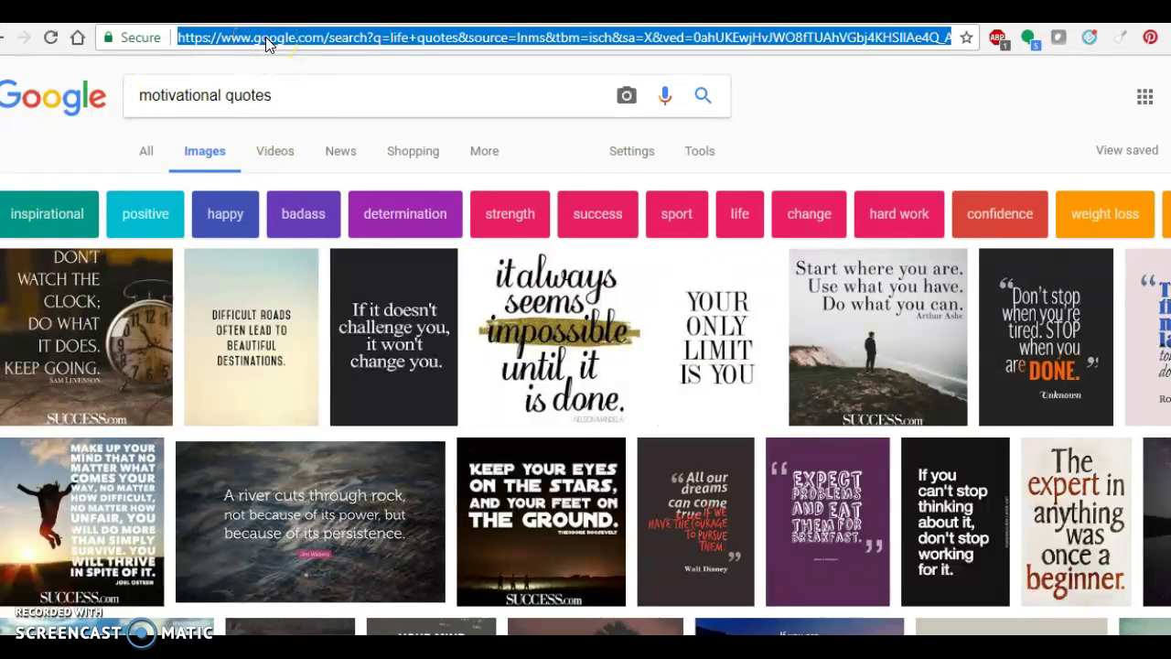
text(c)
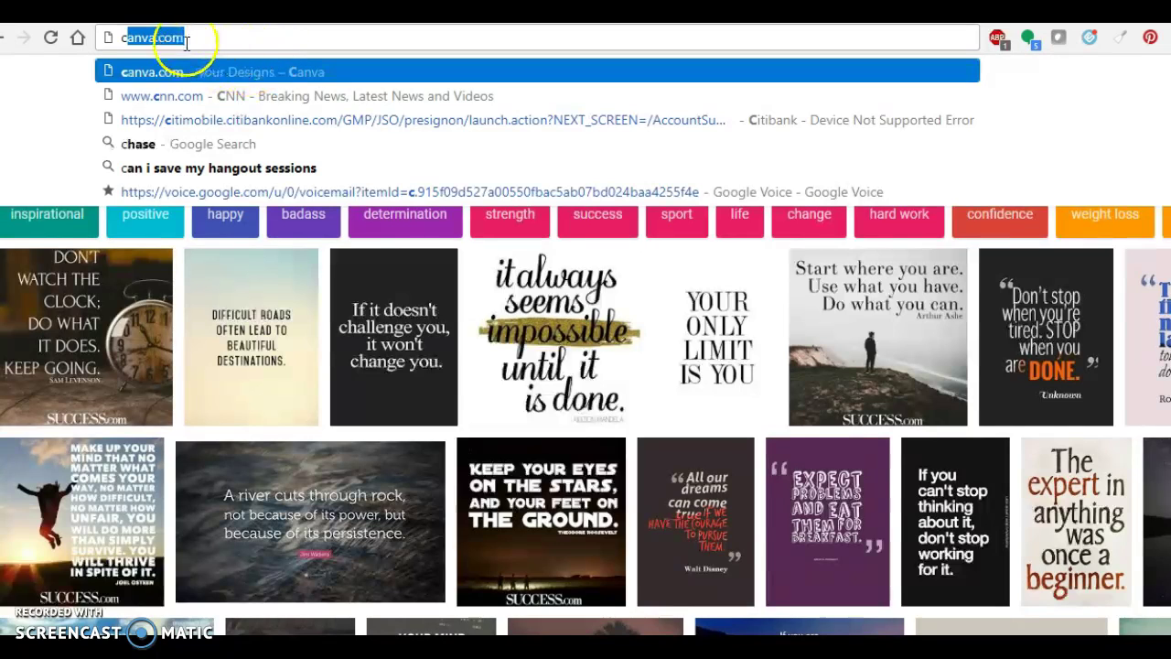
key(Return)
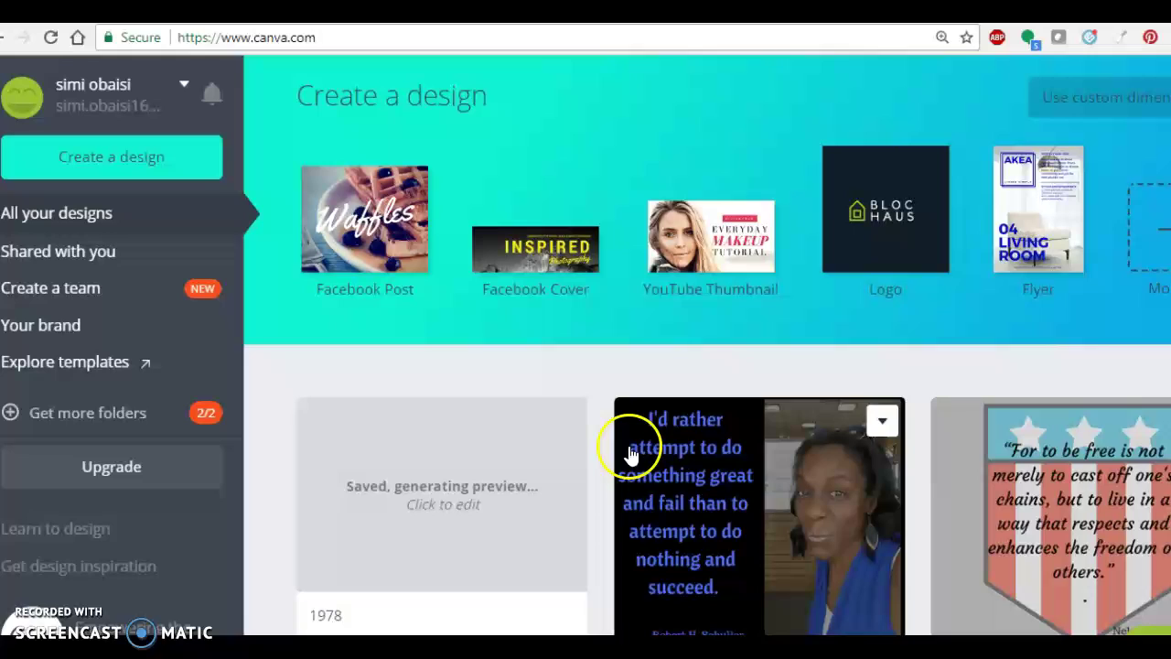
click(1133, 97)
click(1120, 97)
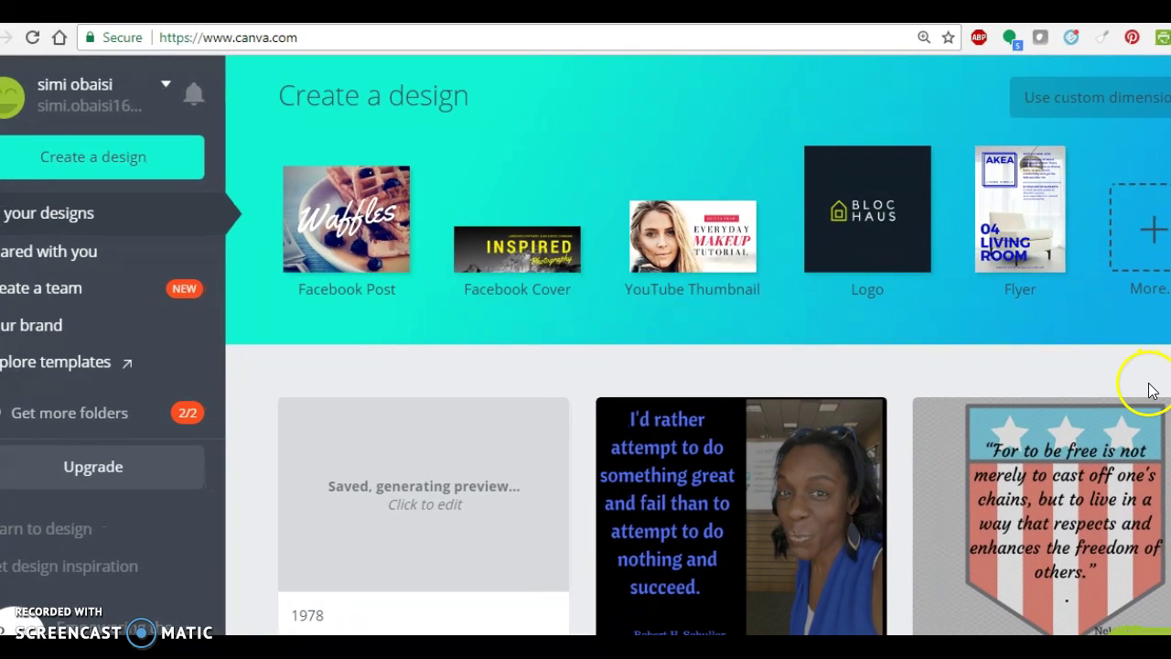
Look through Canva's full list of design types and create a new Facebook Post design
click(1150, 231)
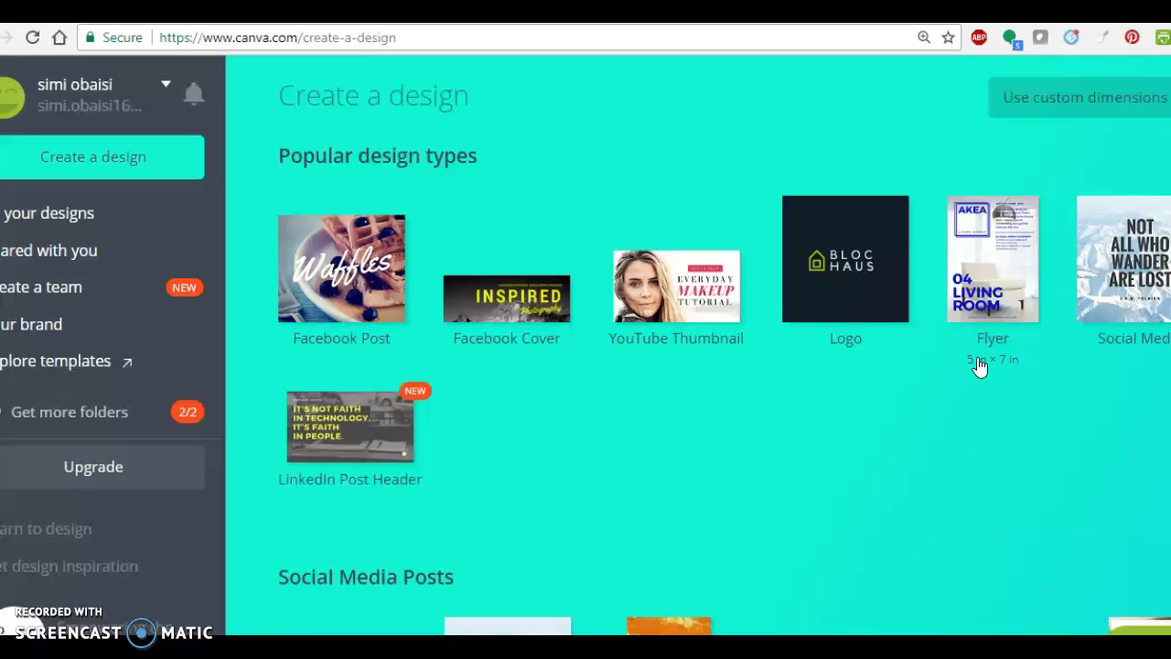
scroll(978, 364, down, 3)
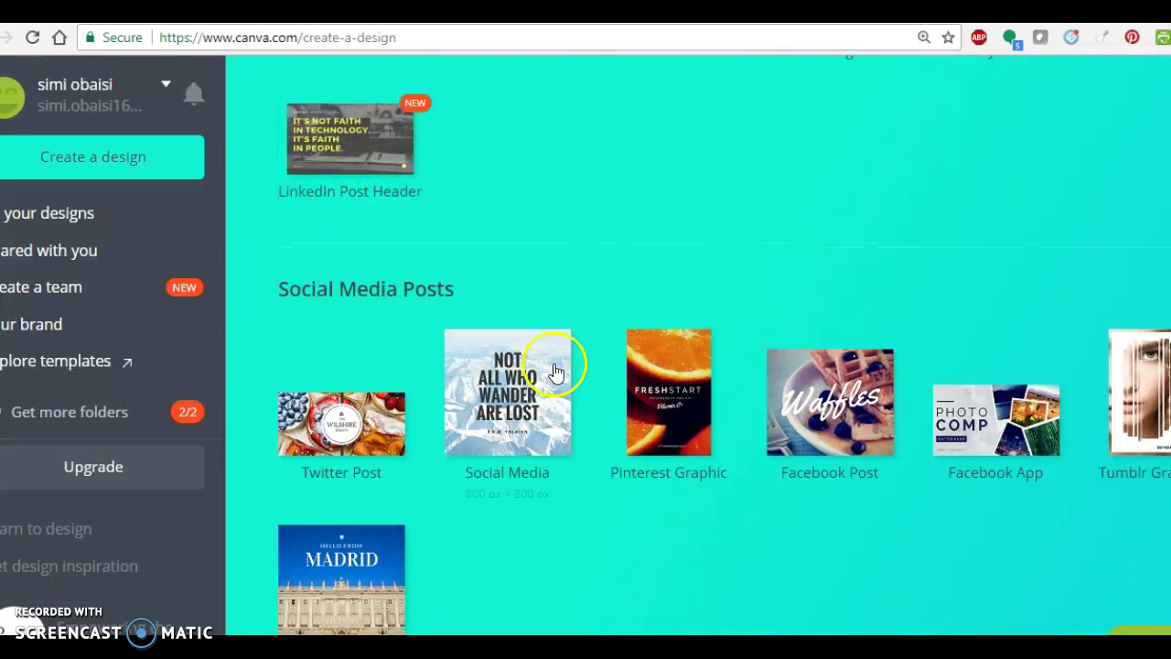
scroll(833, 465, down, 2)
scroll(821, 468, down, 5)
scroll(797, 470, down, 3)
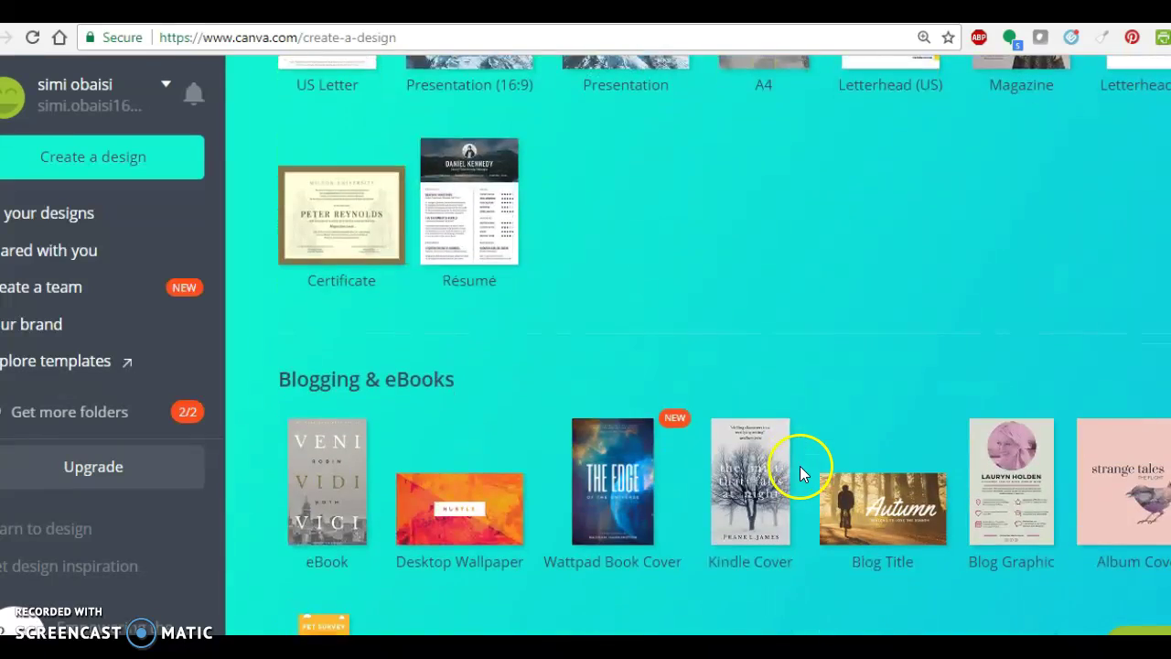
scroll(790, 463, up, 5)
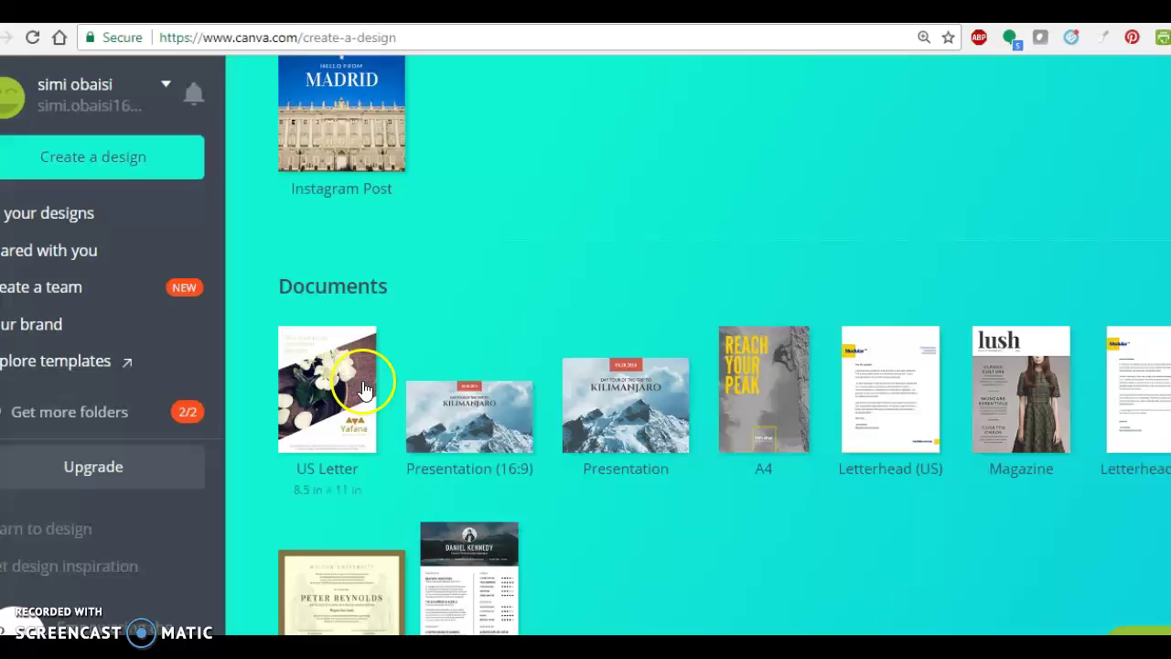
scroll(730, 437, down, 5)
scroll(725, 447, down, 5)
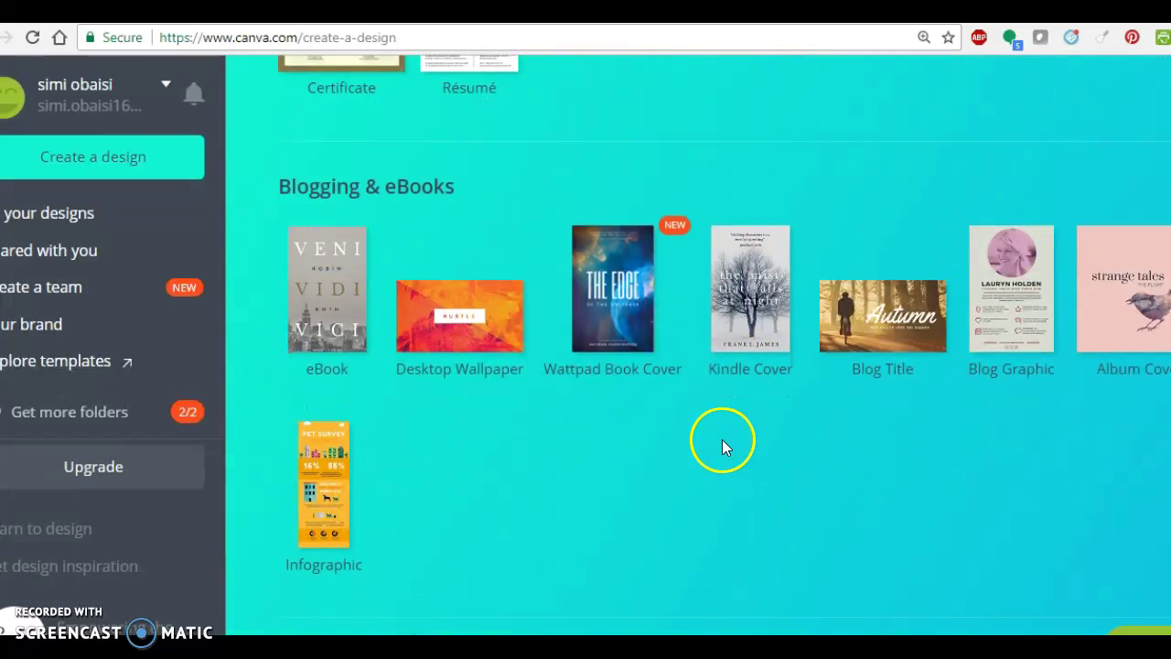
scroll(722, 446, down, 5)
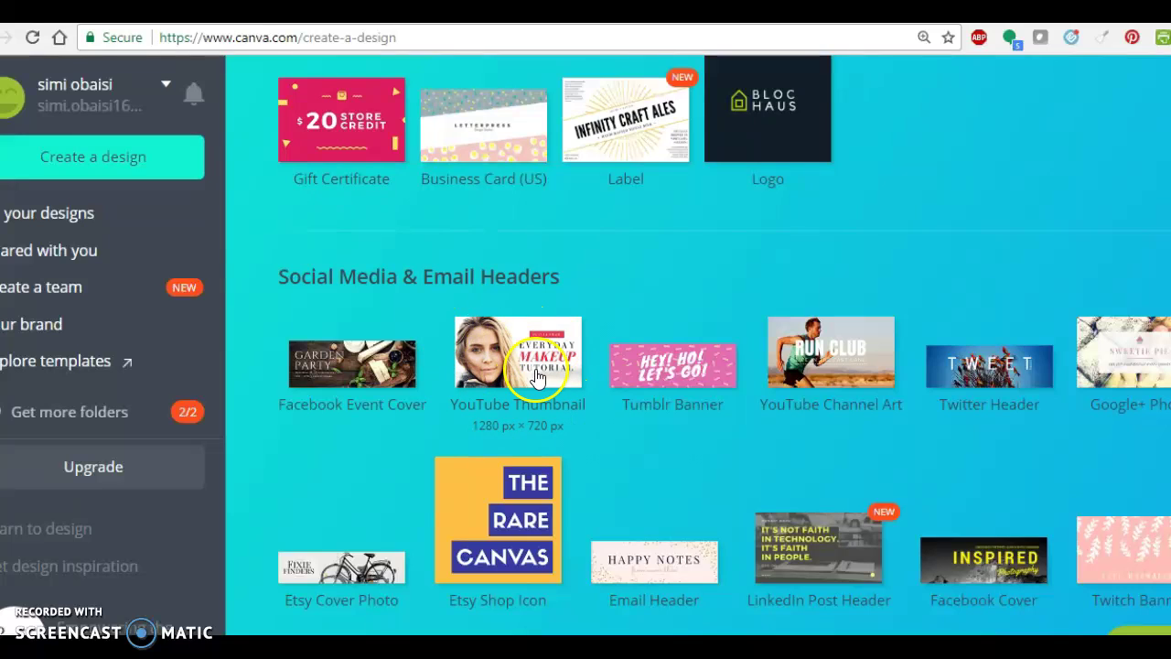
scroll(648, 403, up, 15)
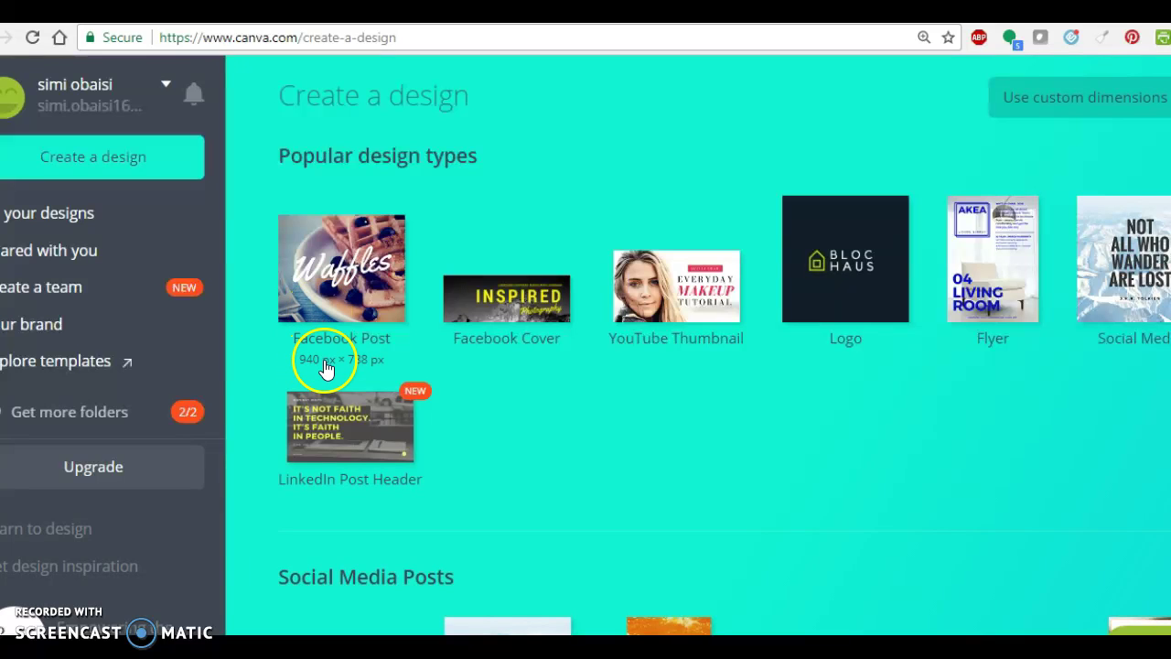
click(359, 265)
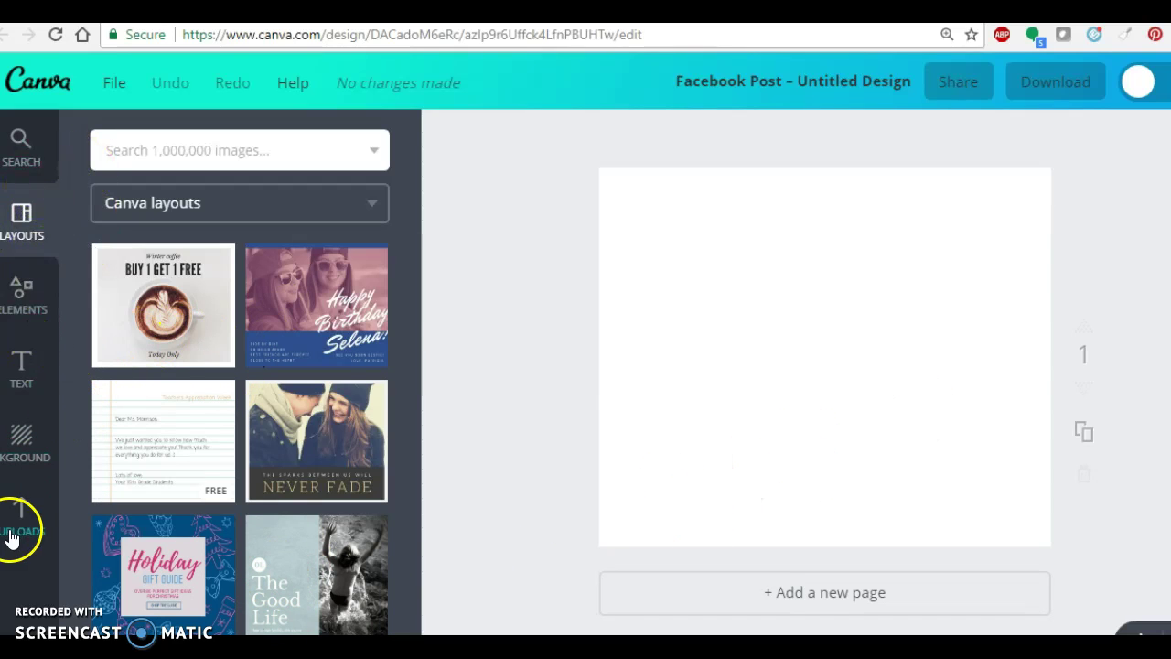
Add the "Bedtime Fairy Stories" text combination to the blank page and replace its script line with a first name
click(25, 376)
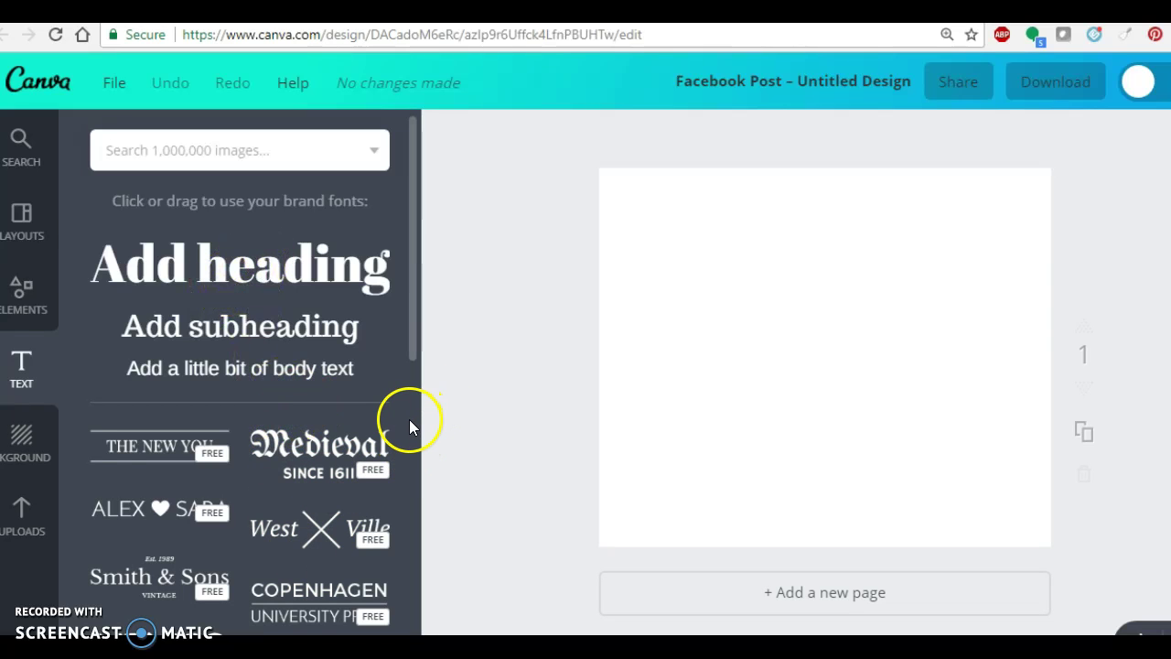
scroll(356, 449, down, 5)
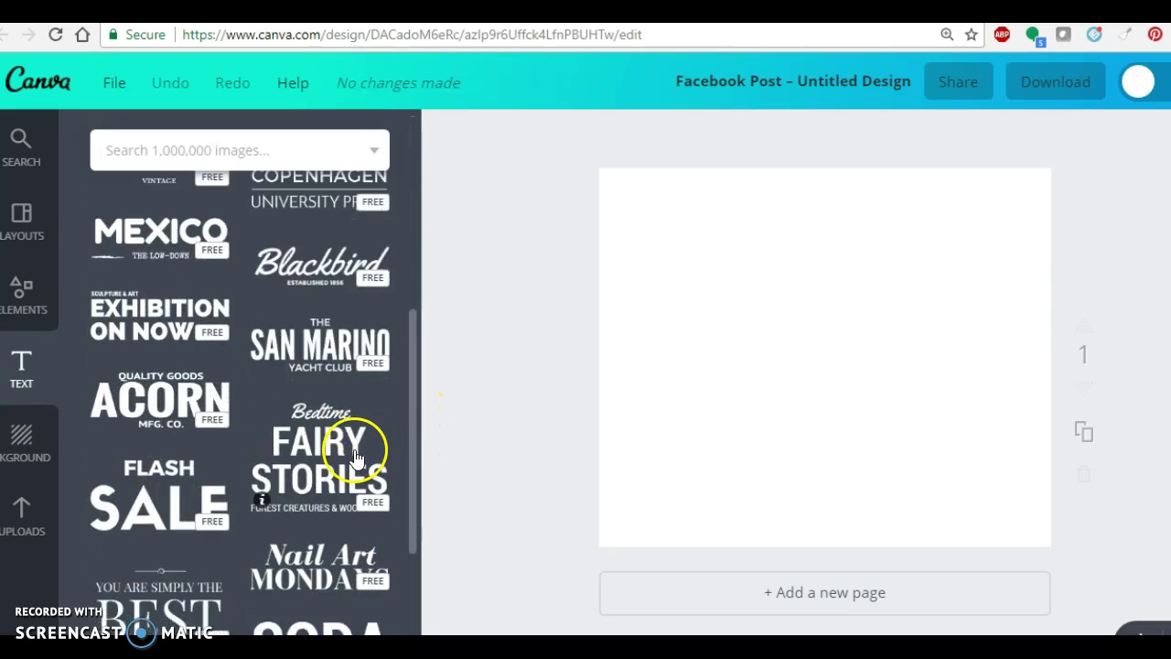
click(320, 401)
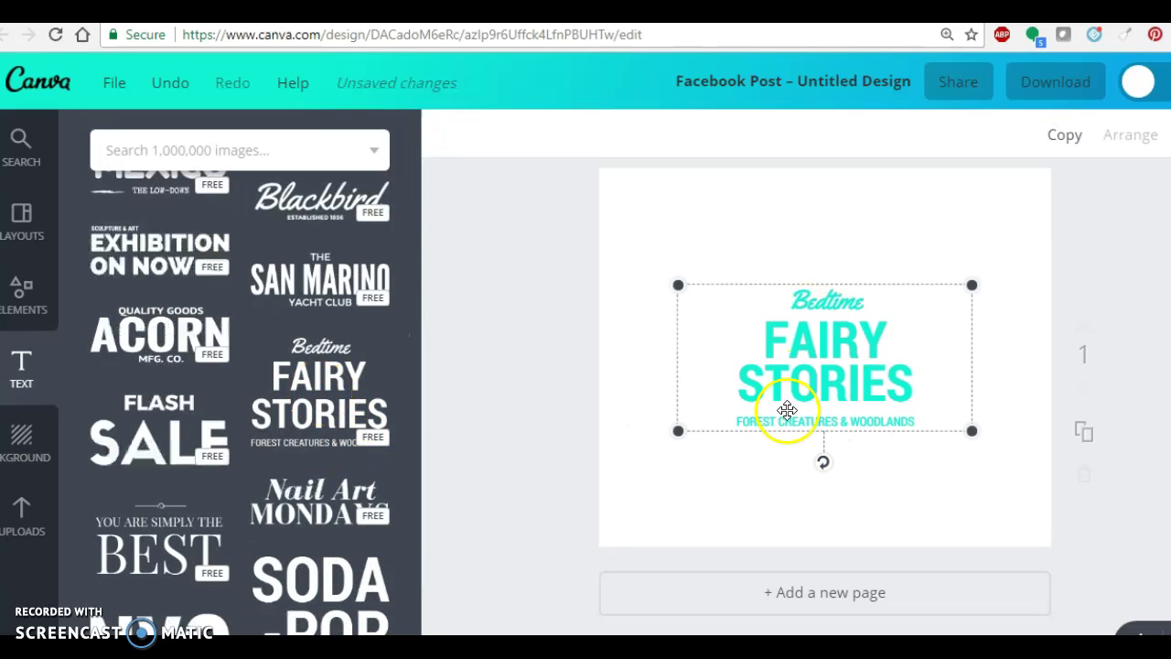
double_click(840, 304)
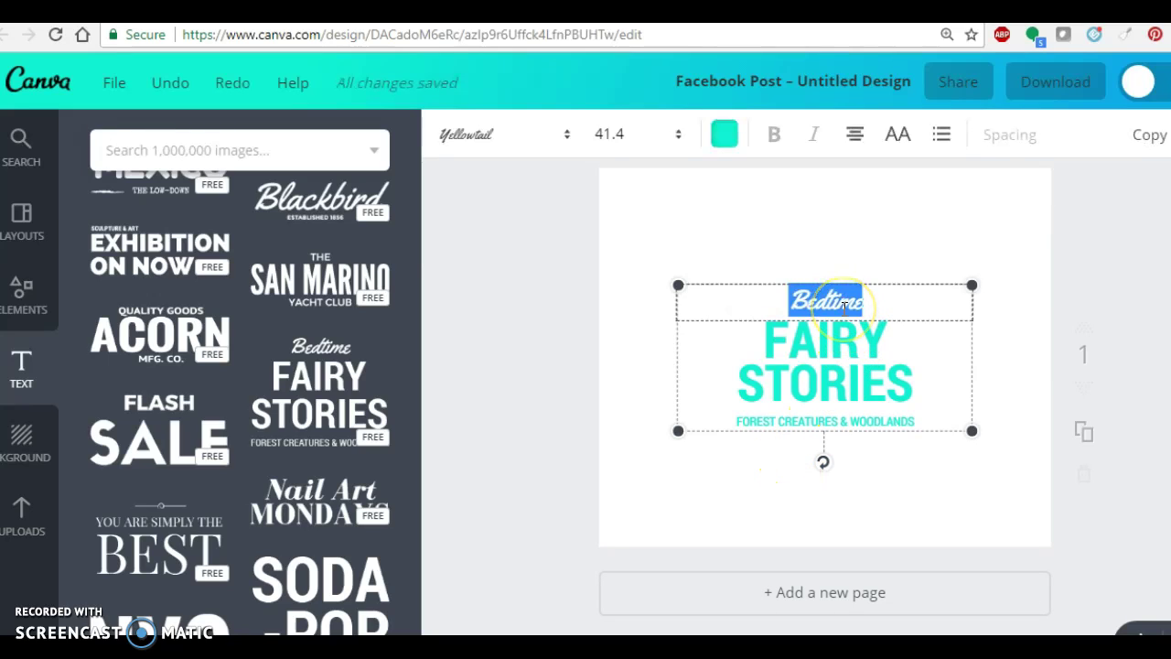
text(simi)
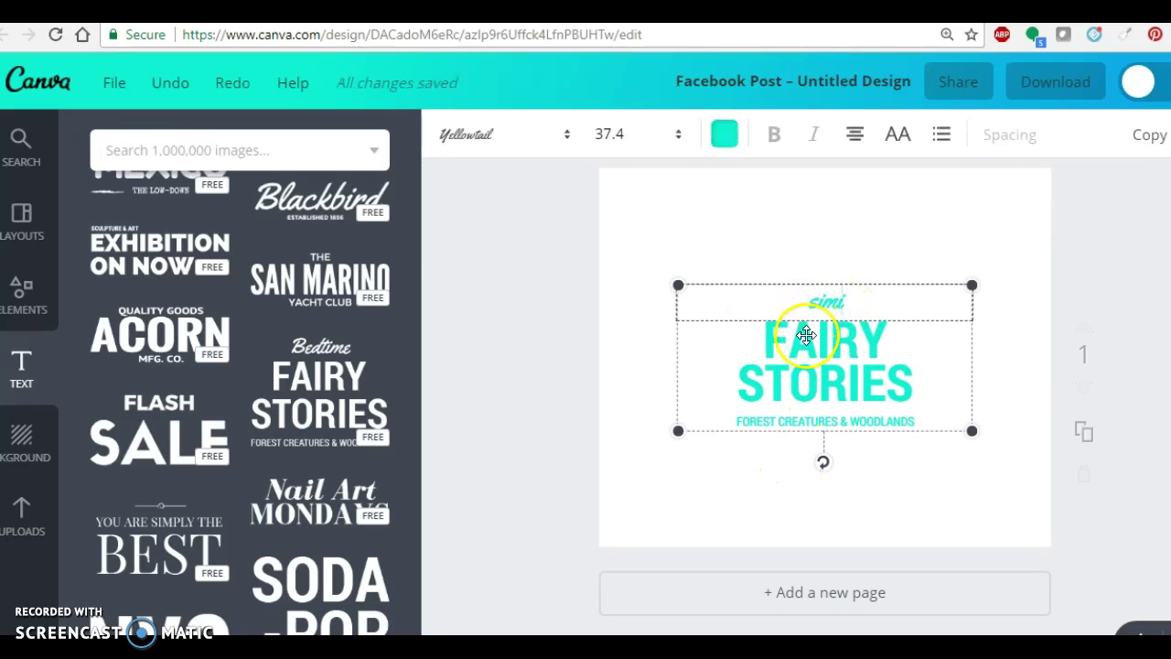
Change the two large text lines to "pizza" and "place", and remove the whole text group from the page
click(805, 343)
double_click(805, 343)
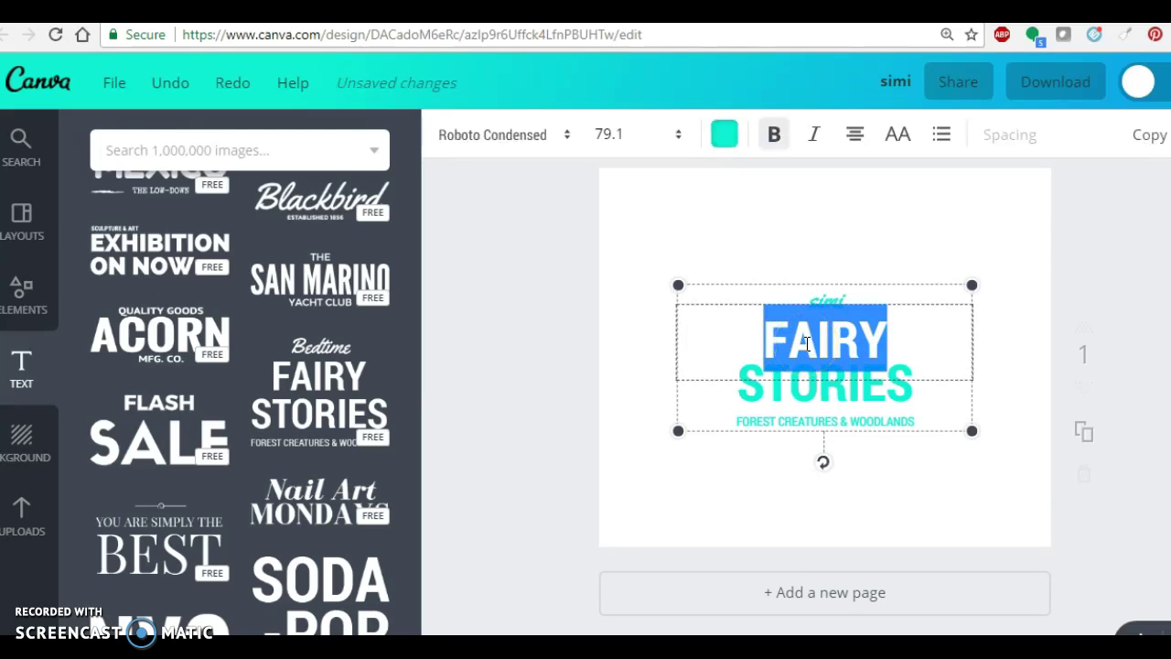
text(p)
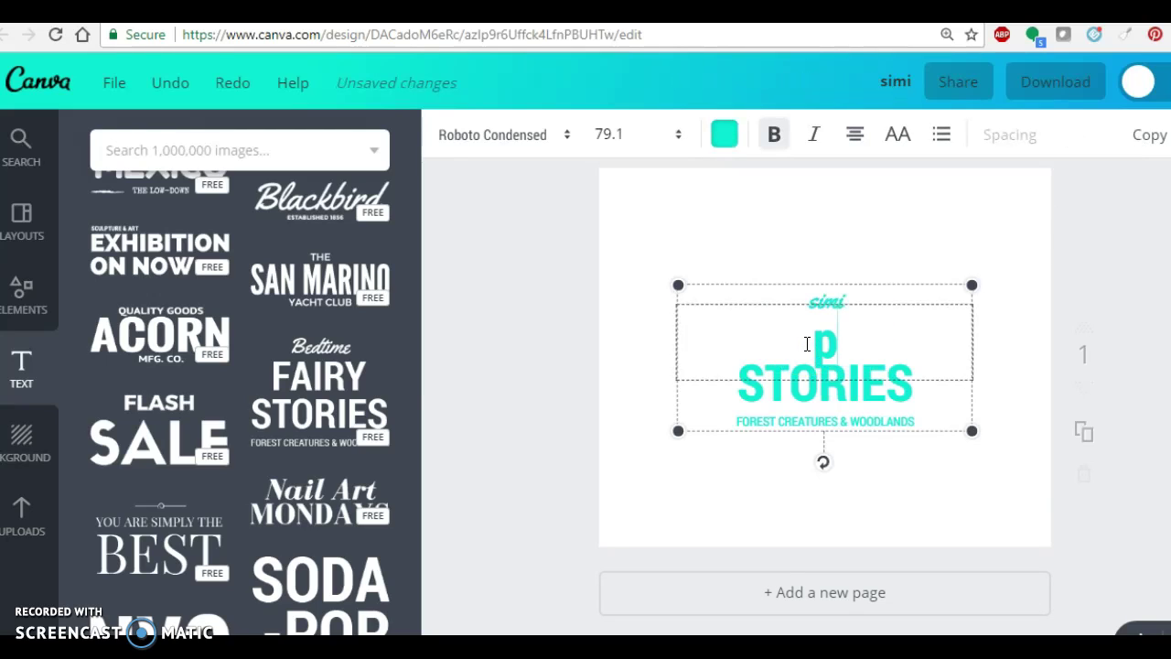
text(izza)
click(824, 392)
double_click(824, 392)
text(place)
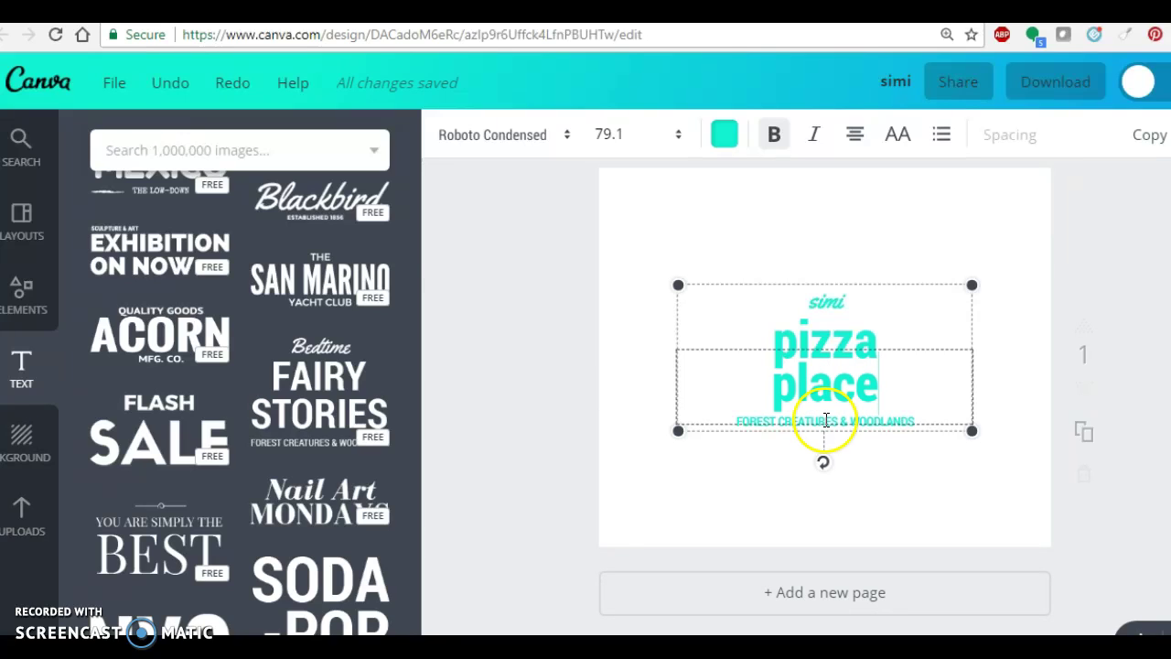
drag(817, 341, 177, 423)
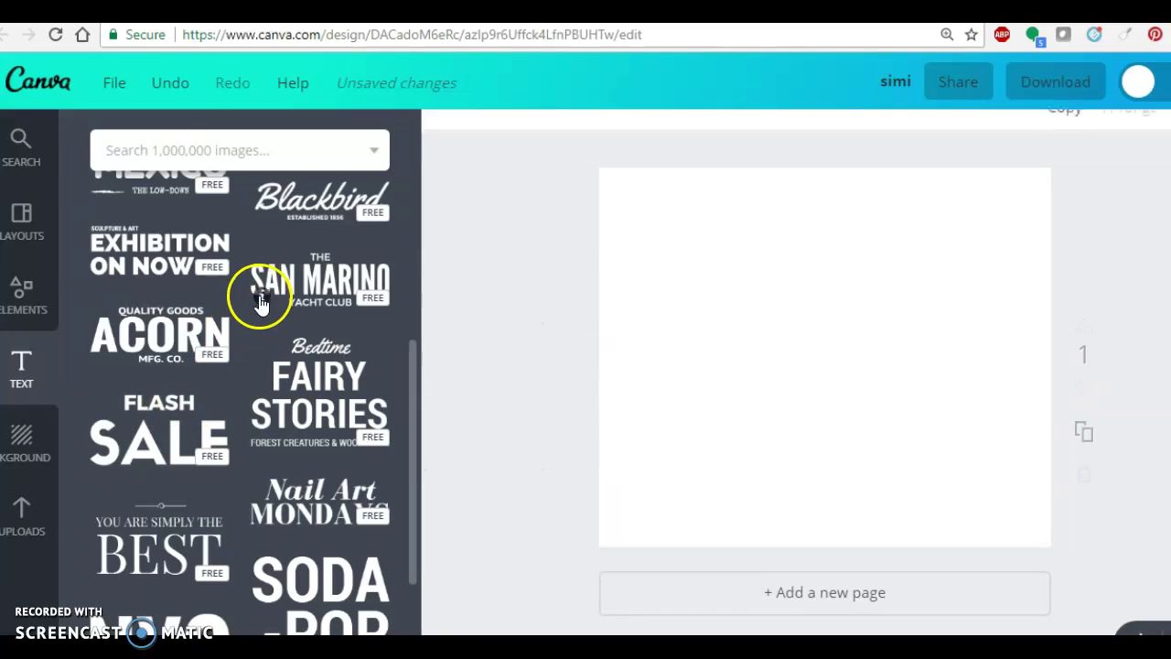
Add a heading to the blank page reading "Old Ways Won't Open New Windows!"
scroll(262, 294, up, 5)
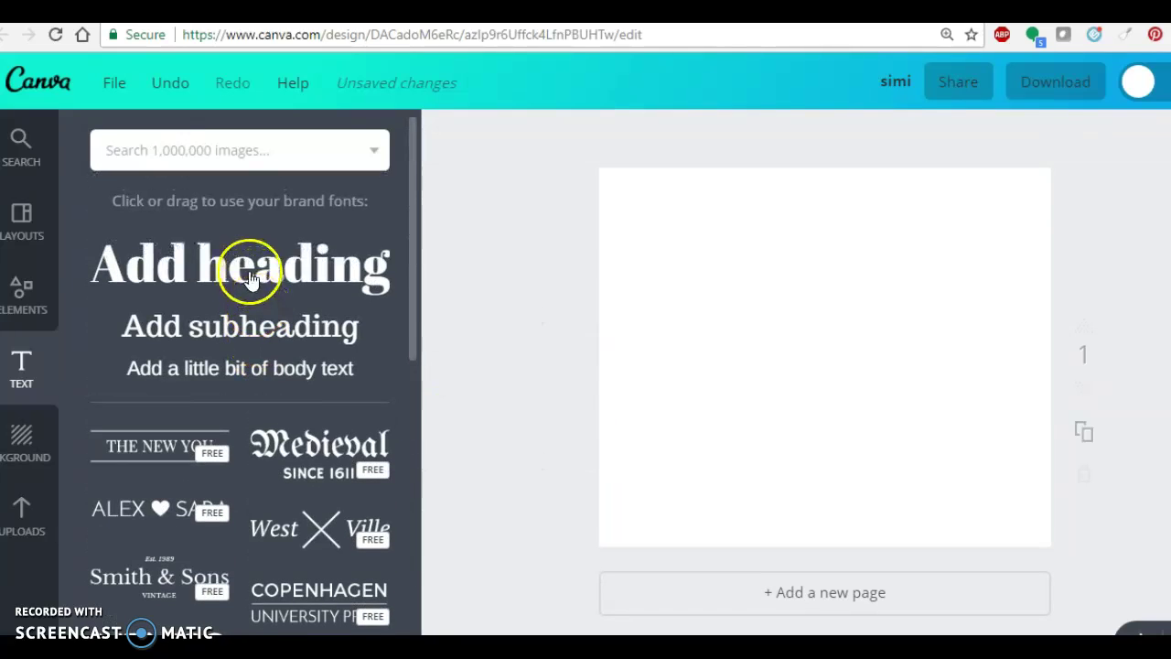
click(250, 279)
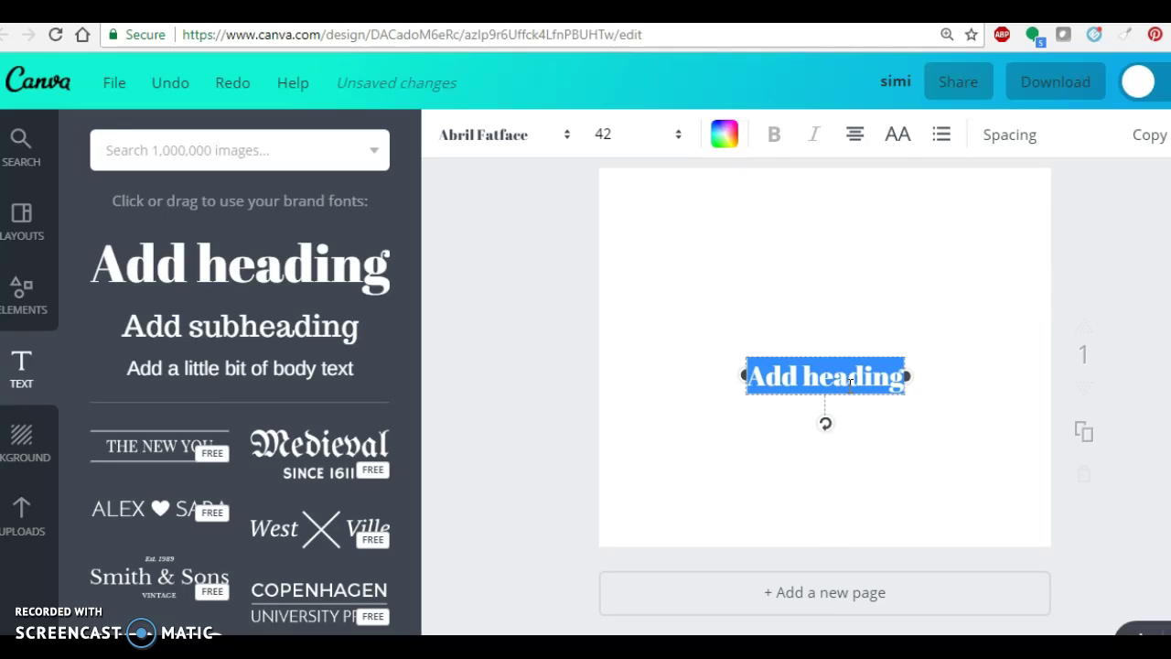
text(Old Ways Won't Open New Windows!)
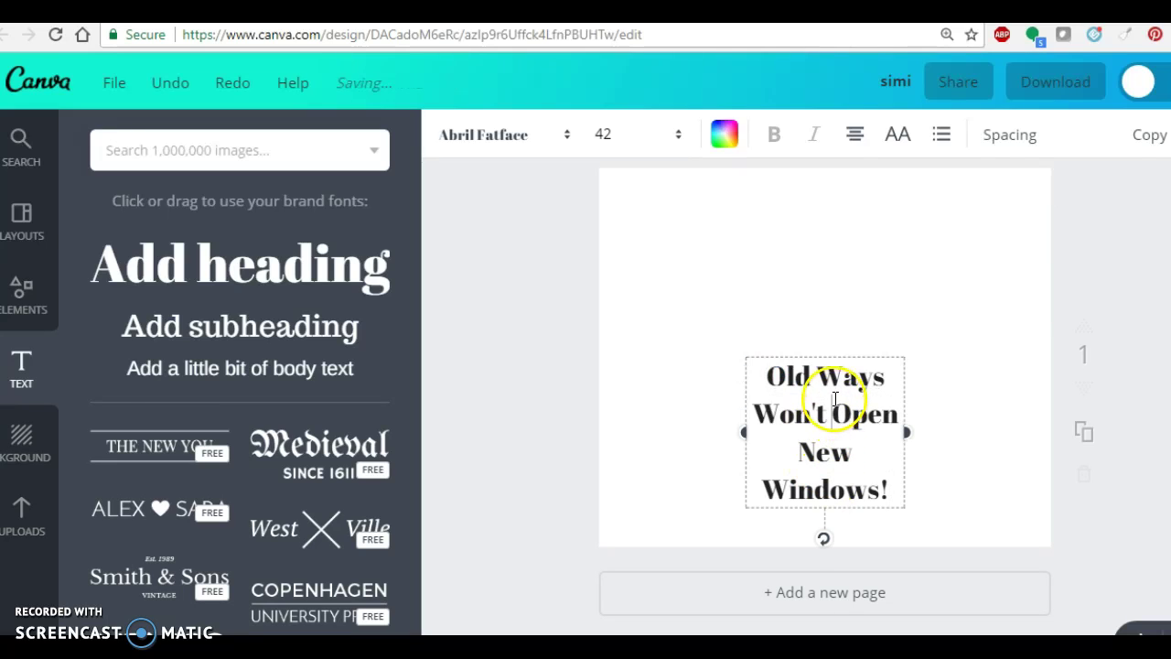
Move the quote heading up so it sits horizontally centred in the upper middle of the page
drag(833, 370, 833, 325)
click(910, 340)
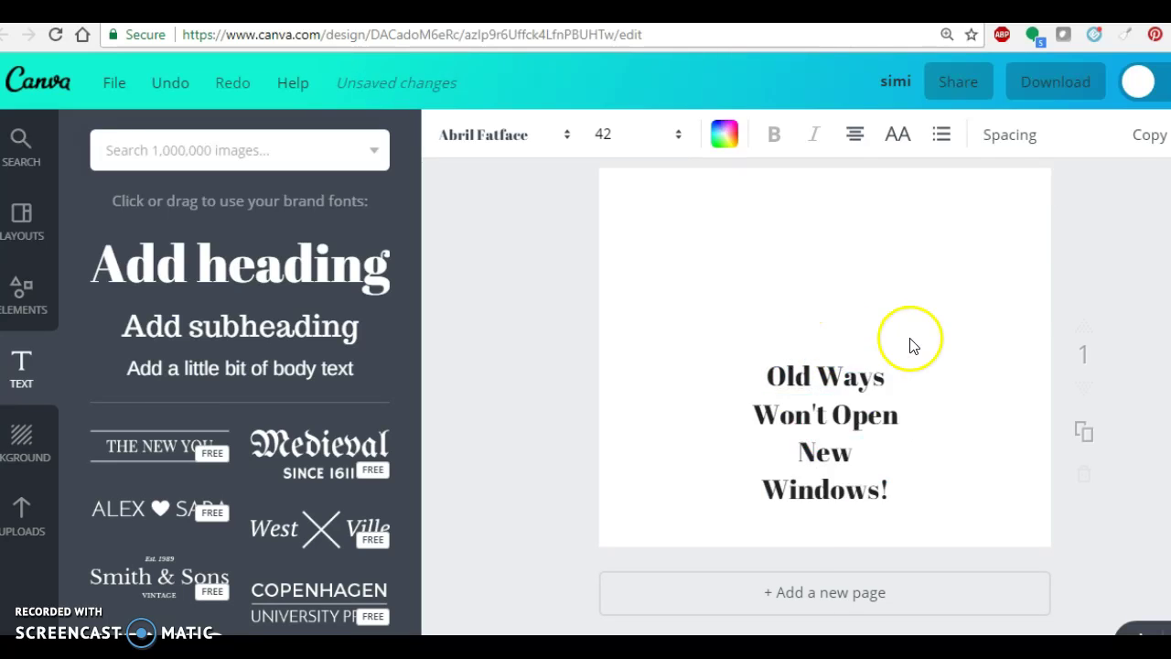
drag(897, 361, 898, 259)
click(874, 446)
click(851, 571)
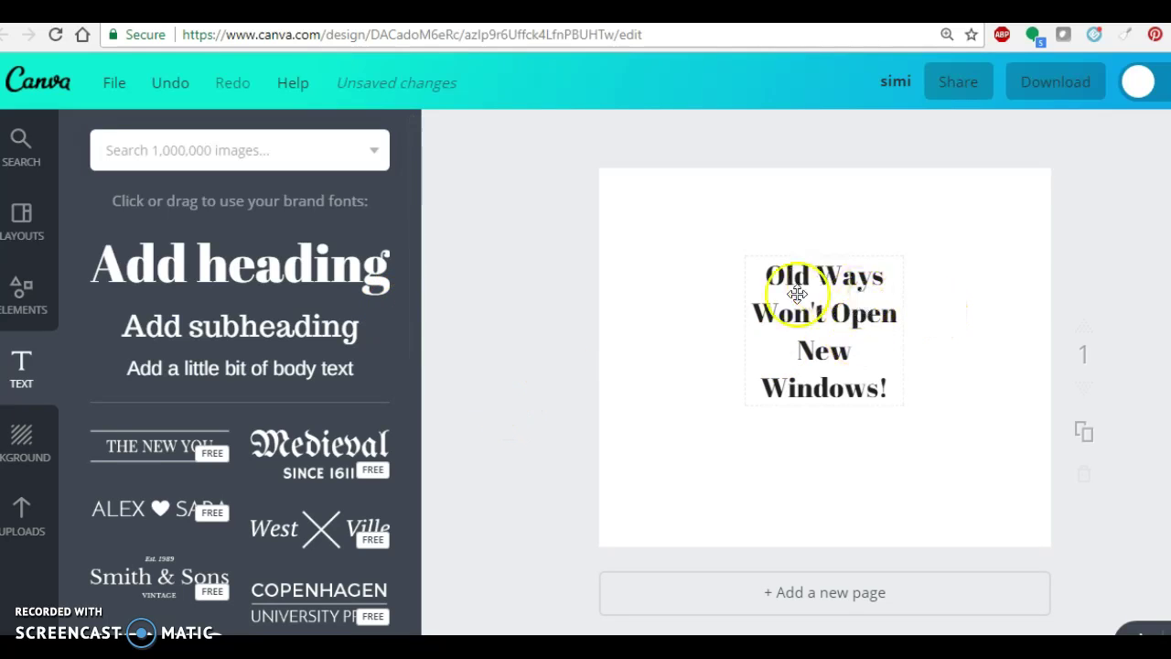
Set the font size of the quote heading to 80
click(829, 327)
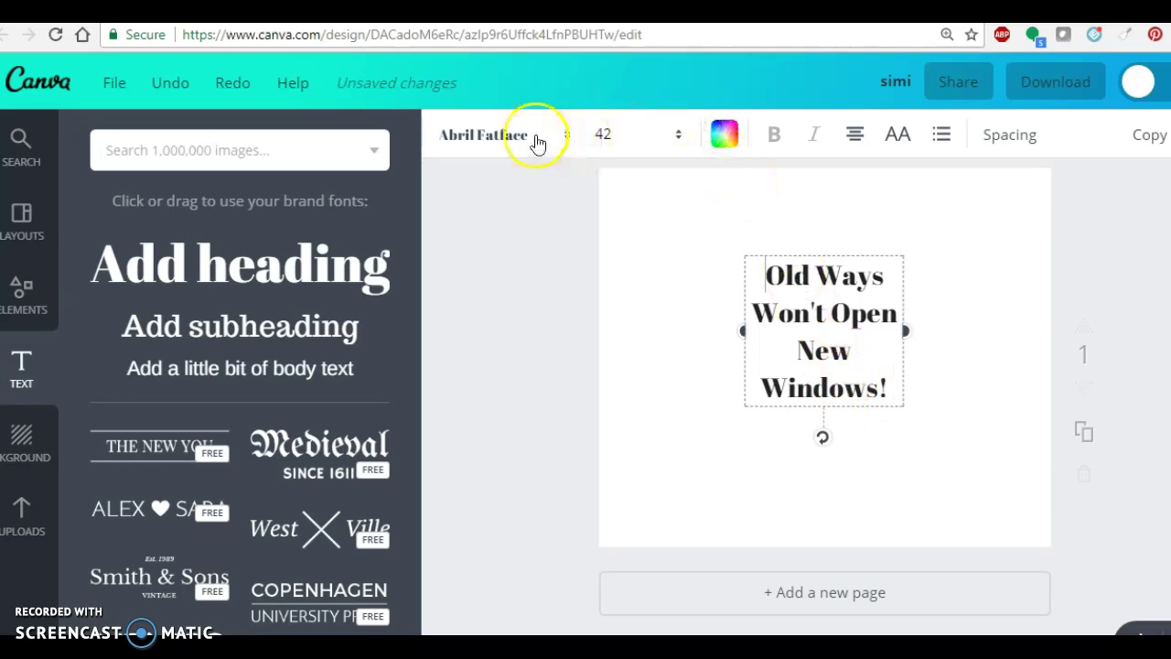
click(602, 136)
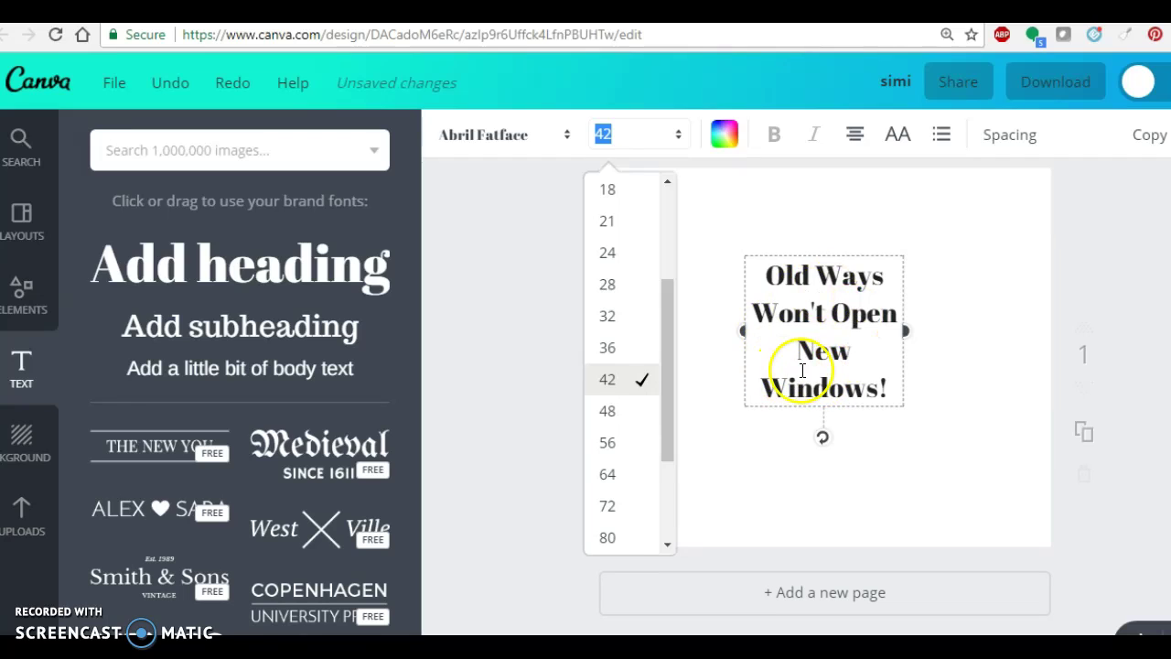
click(605, 540)
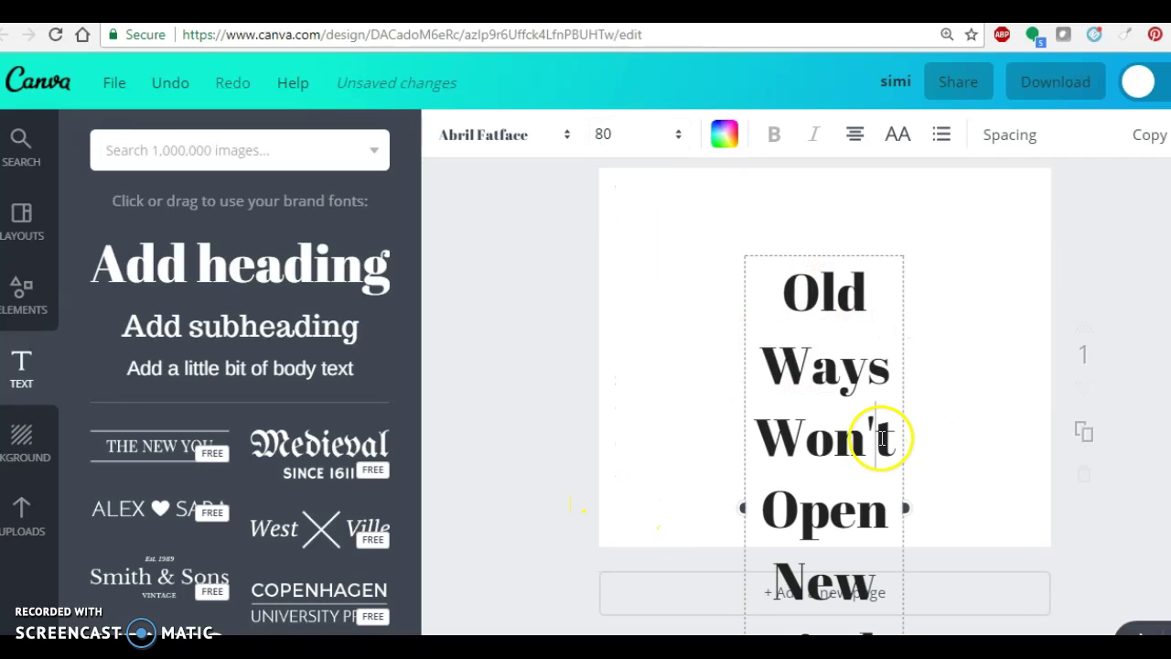
Widen the quote text box to nearly the full page width and place it around the middle of the page
drag(849, 248, 860, 161)
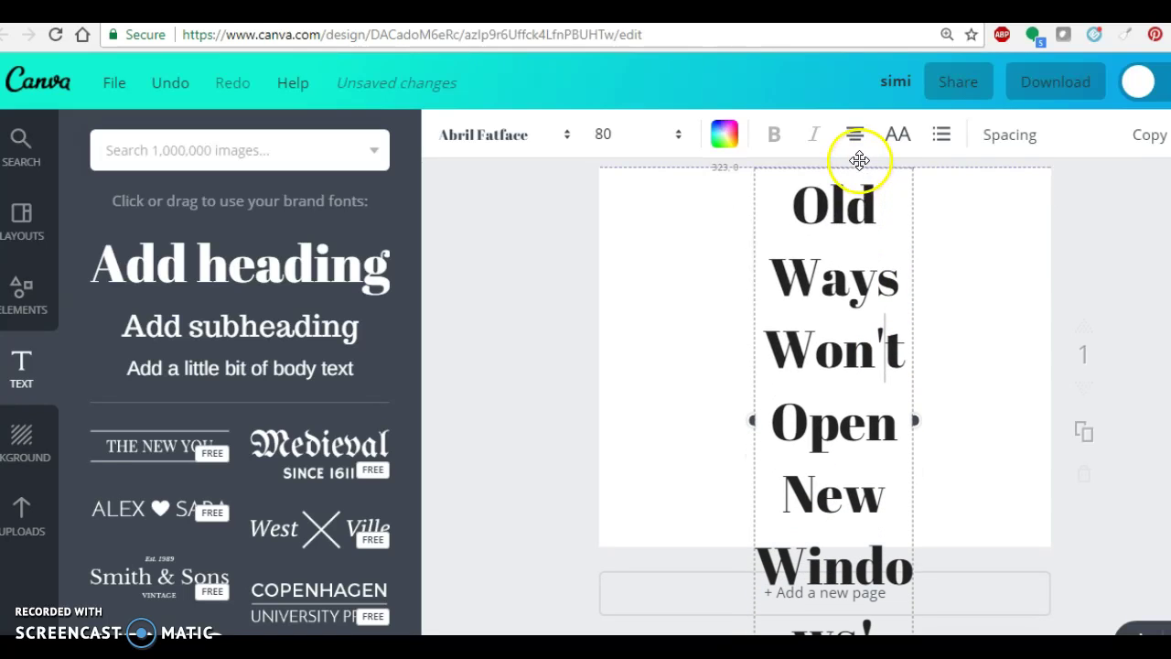
drag(917, 421, 1016, 407)
drag(747, 313, 620, 317)
drag(849, 389, 864, 461)
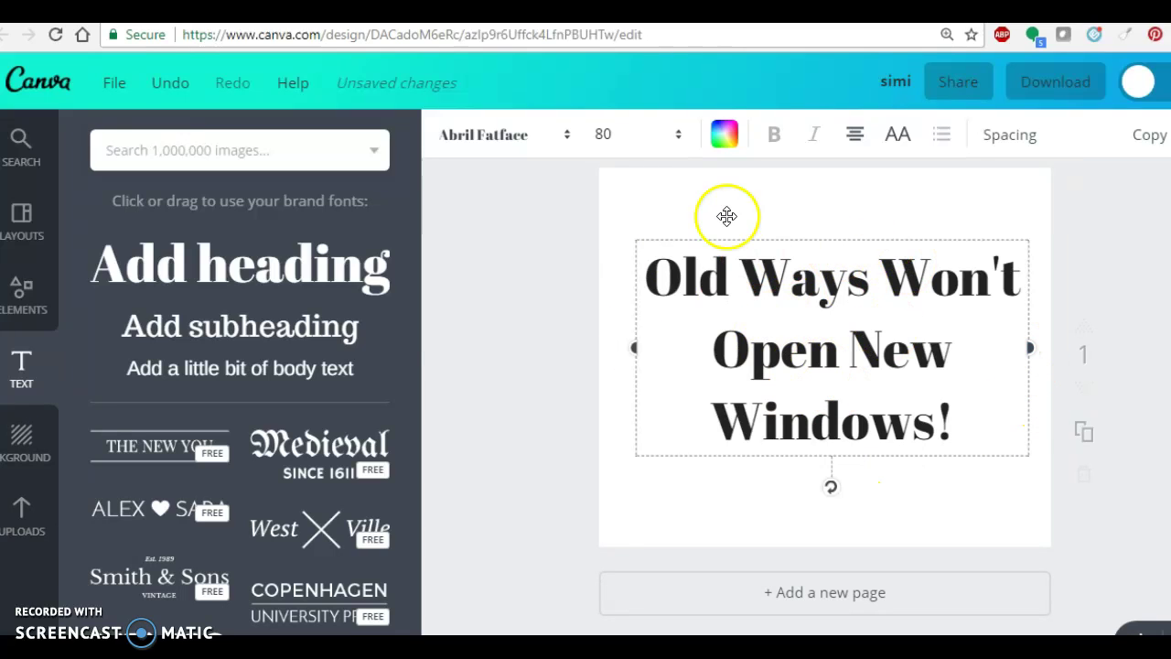
Try the Berkshire Swash font on the quote
click(478, 137)
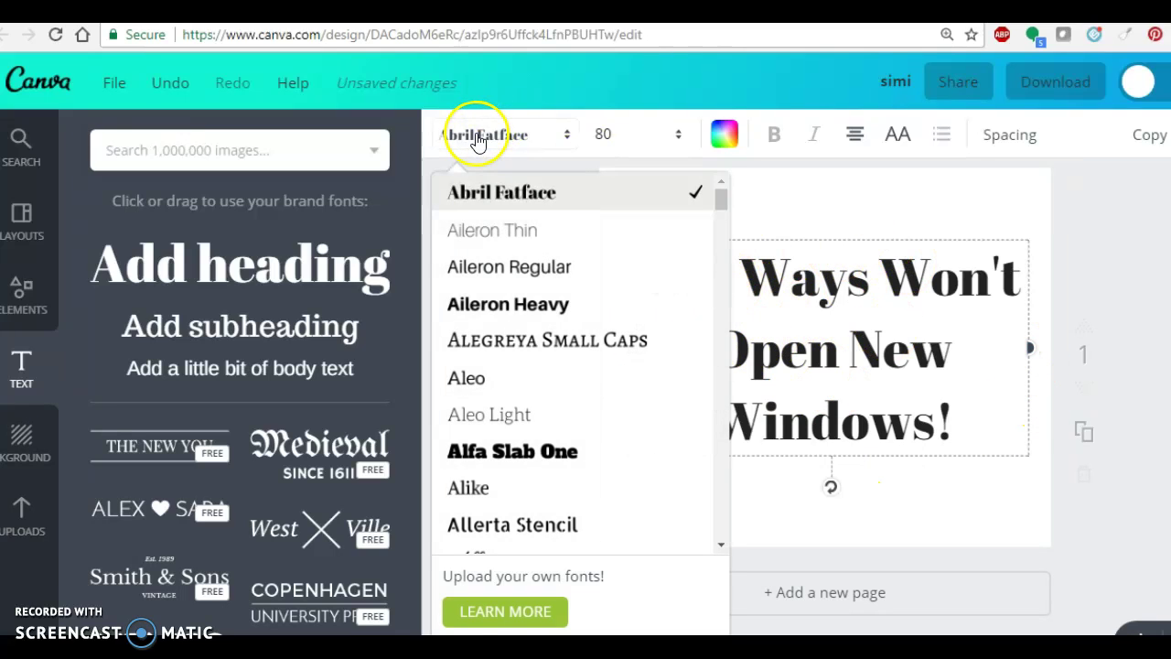
scroll(495, 316, down, 3)
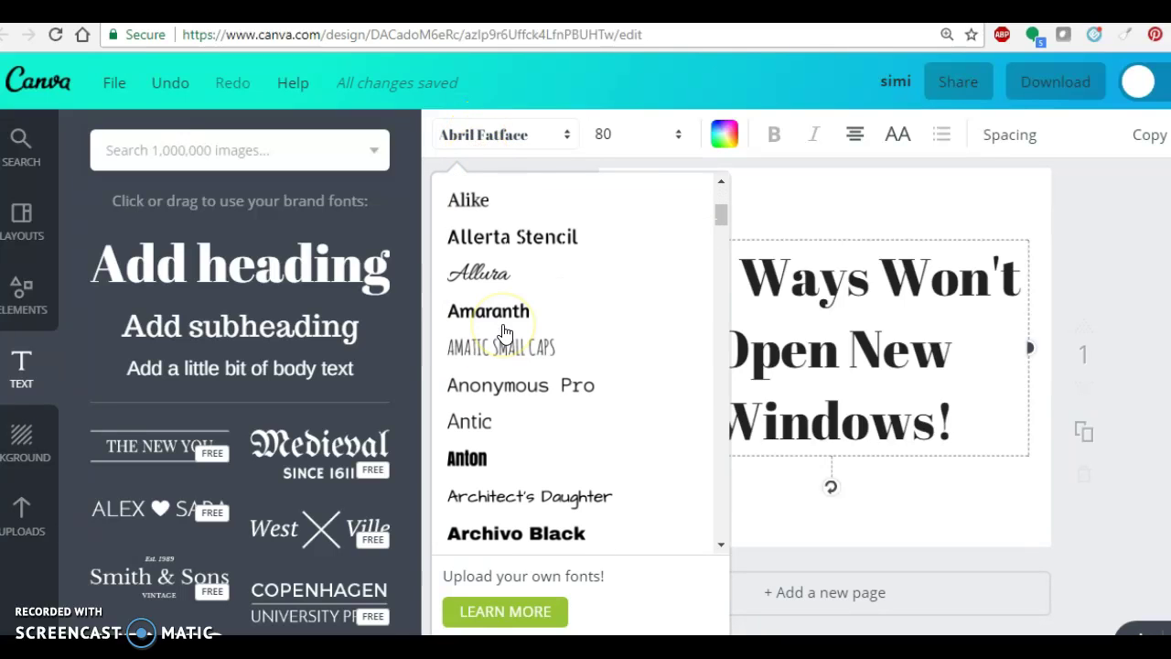
scroll(518, 411, down, 2)
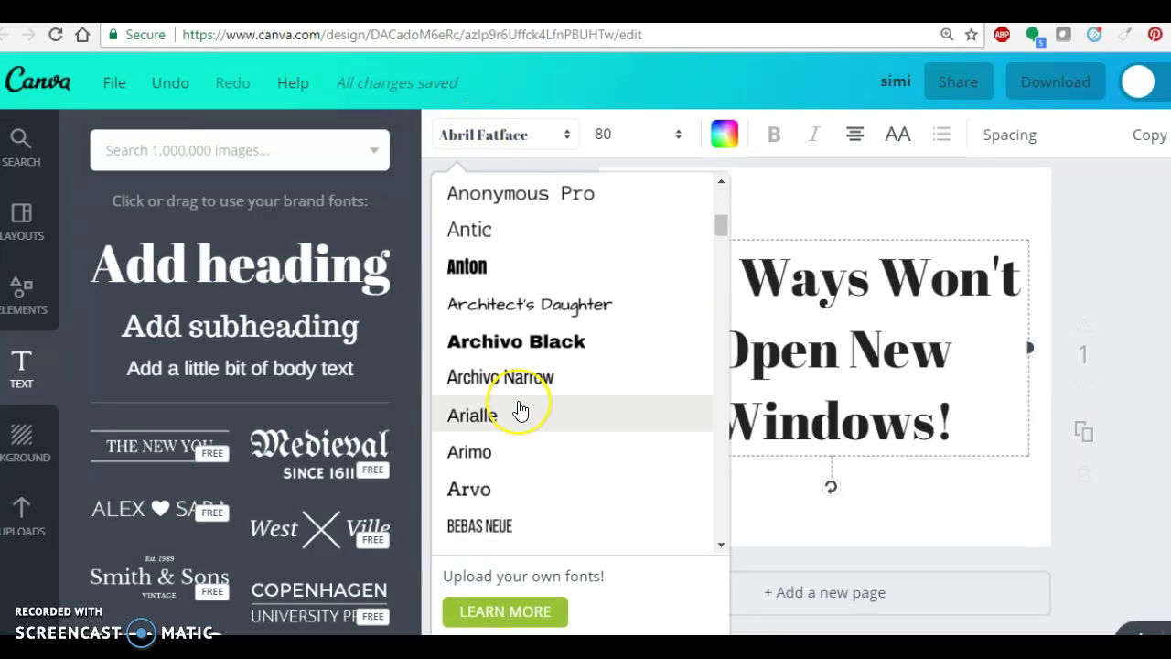
scroll(518, 411, down, 2)
scroll(518, 411, up, 2)
scroll(520, 384, down, 3)
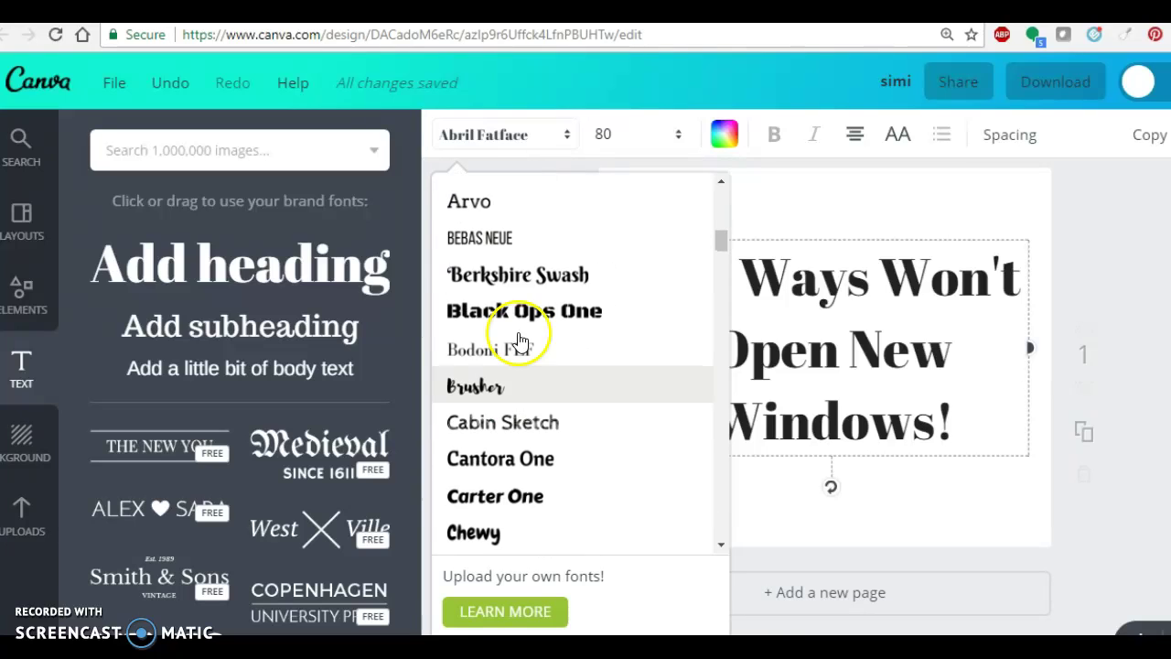
click(503, 280)
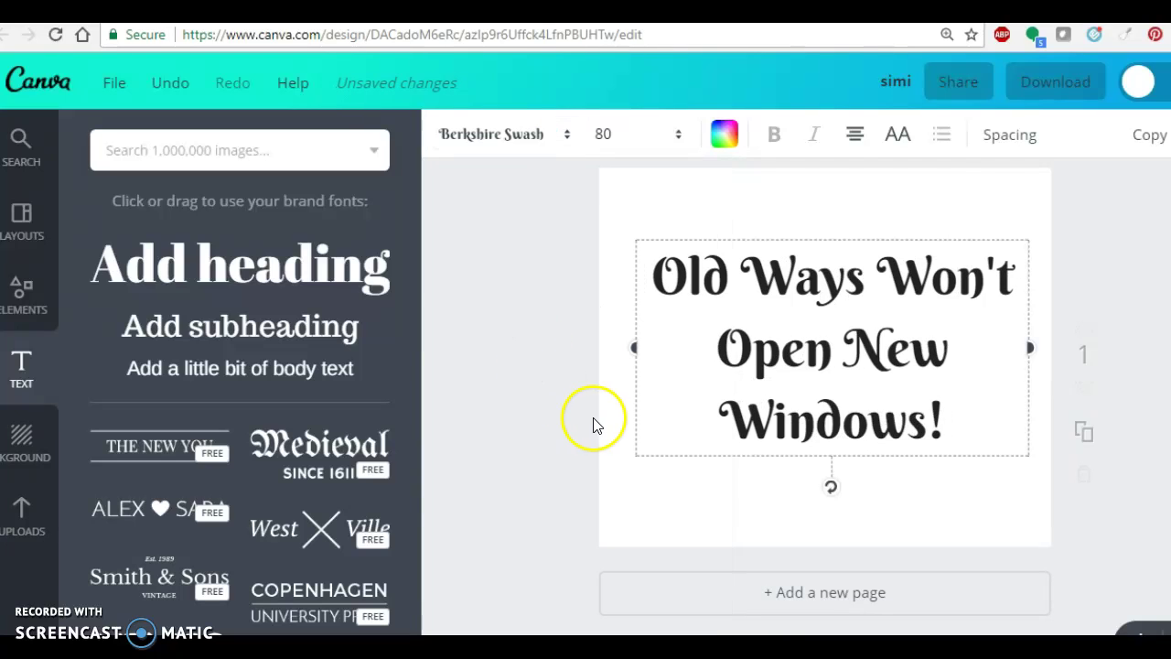
Try the Courgette font on the quote
click(495, 139)
scroll(486, 370, down, 9)
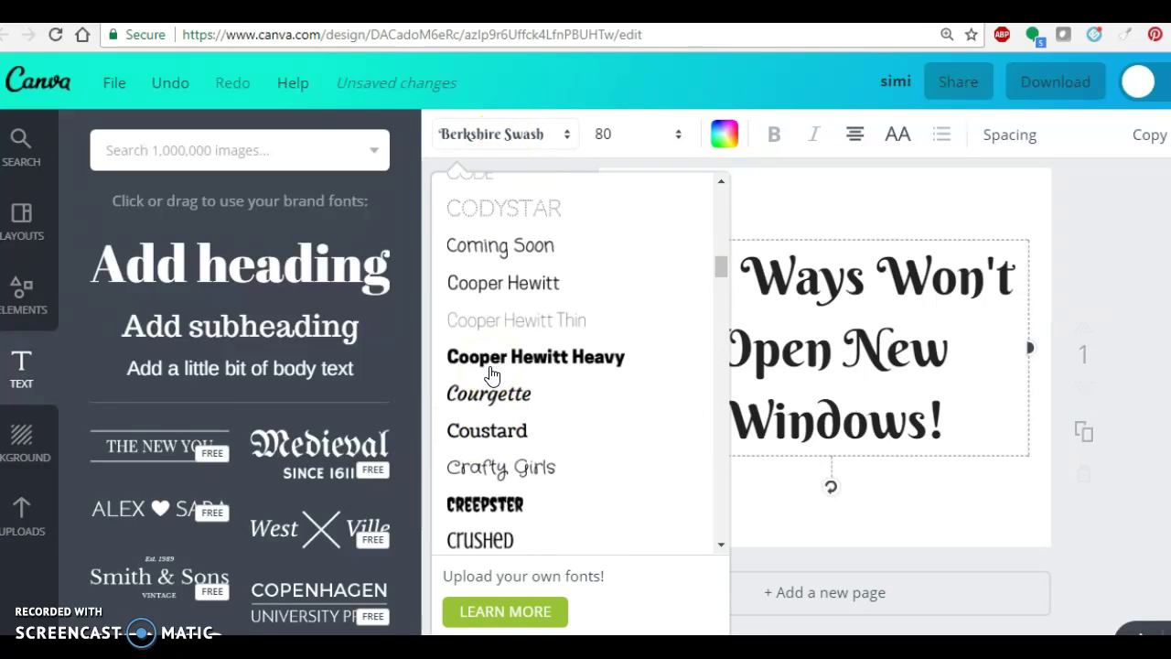
click(451, 249)
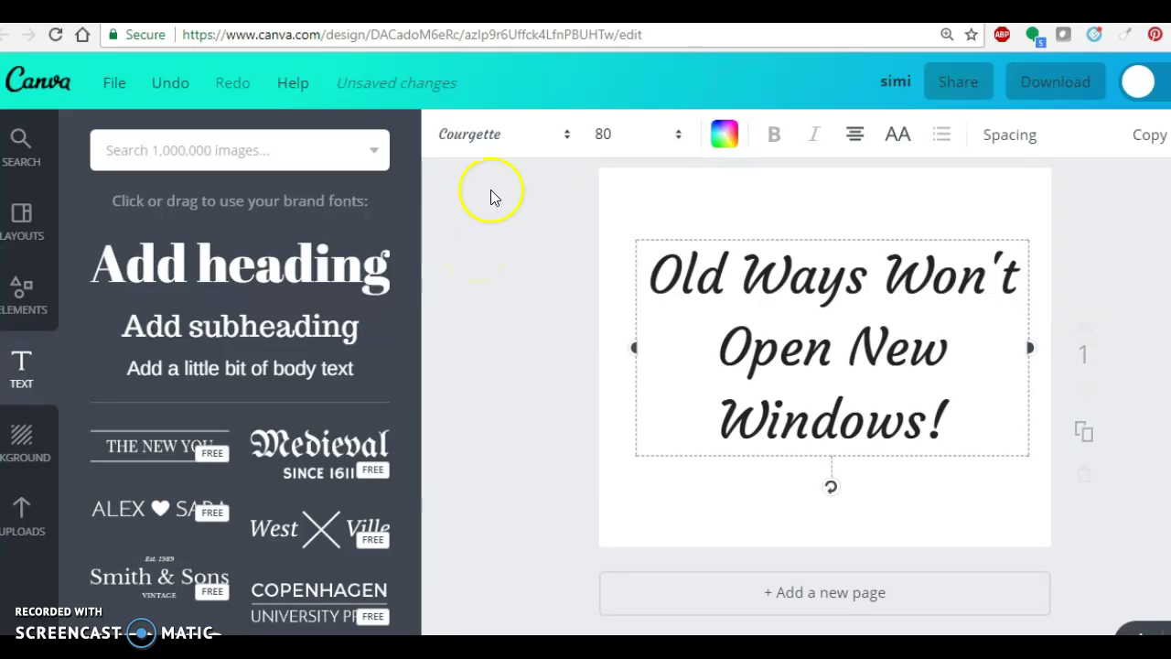
Change the font of the quote to Oleo Script
click(457, 135)
scroll(465, 410, down, 6)
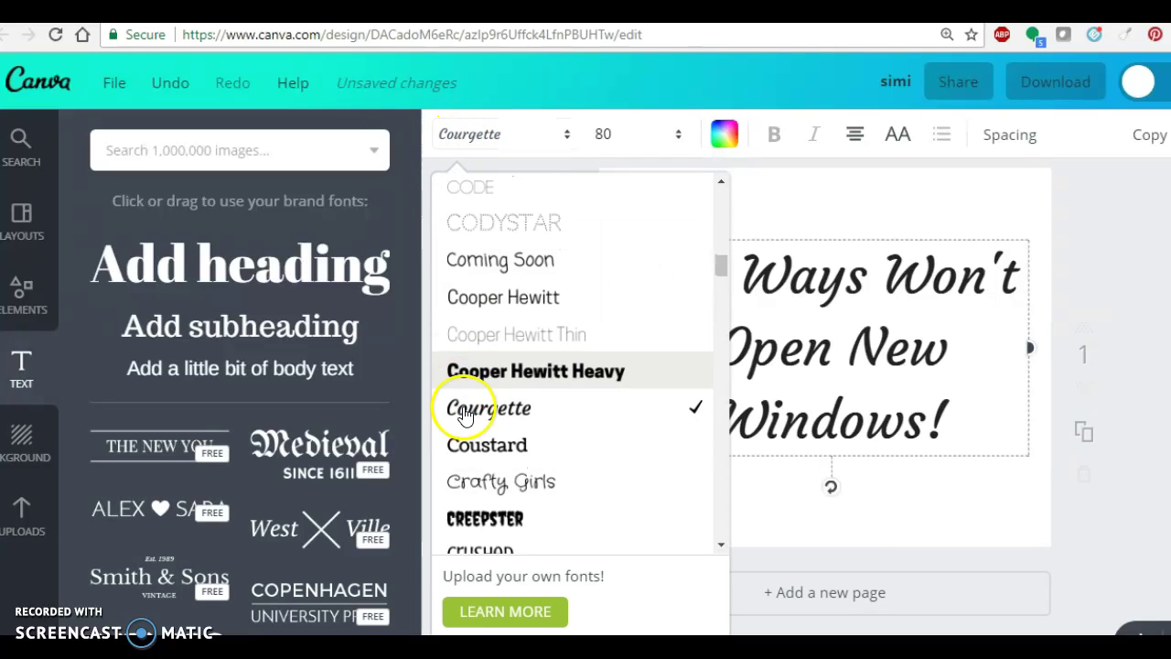
scroll(467, 414, down, 6)
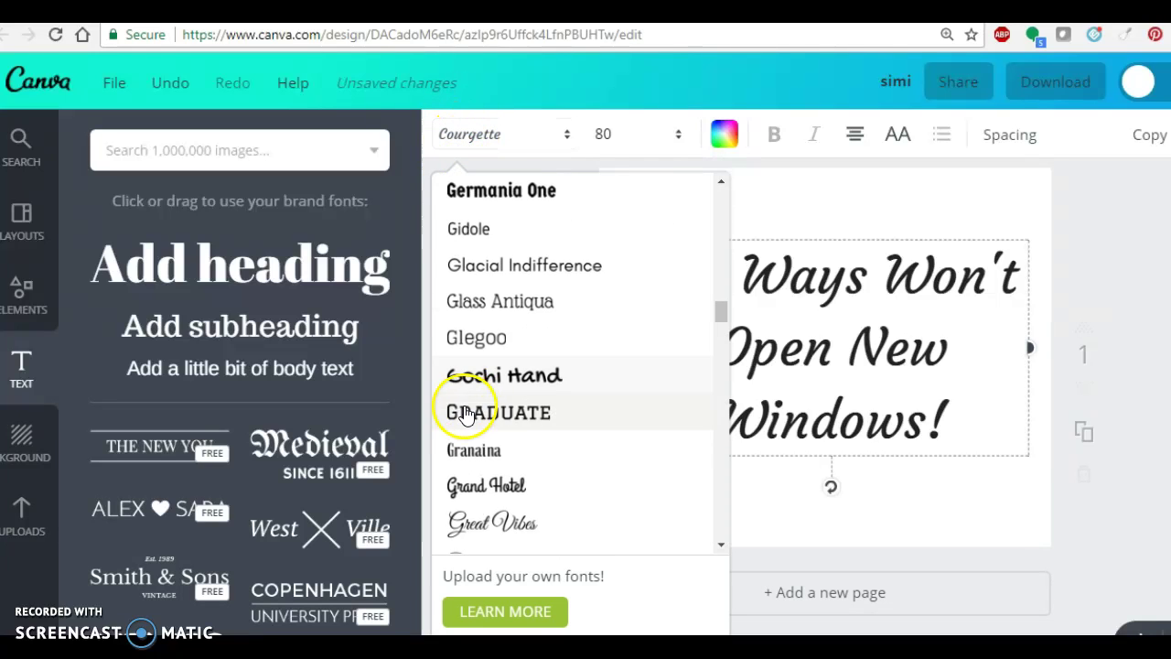
scroll(463, 409, down, 8)
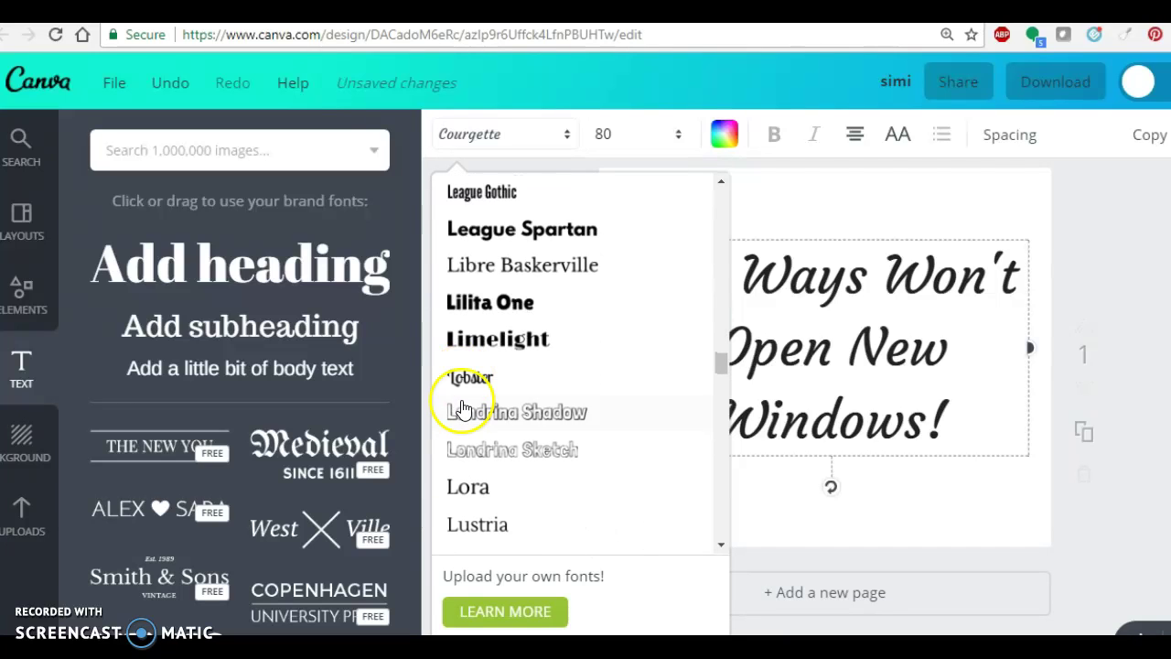
scroll(463, 409, down, 8)
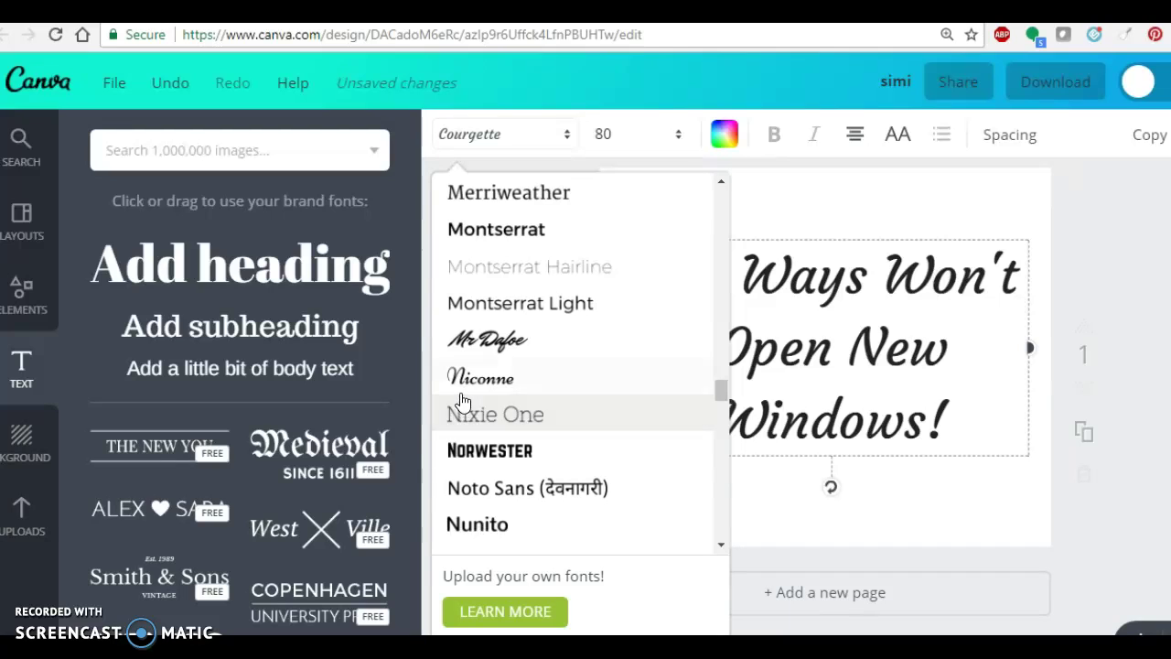
scroll(463, 403, down, 4)
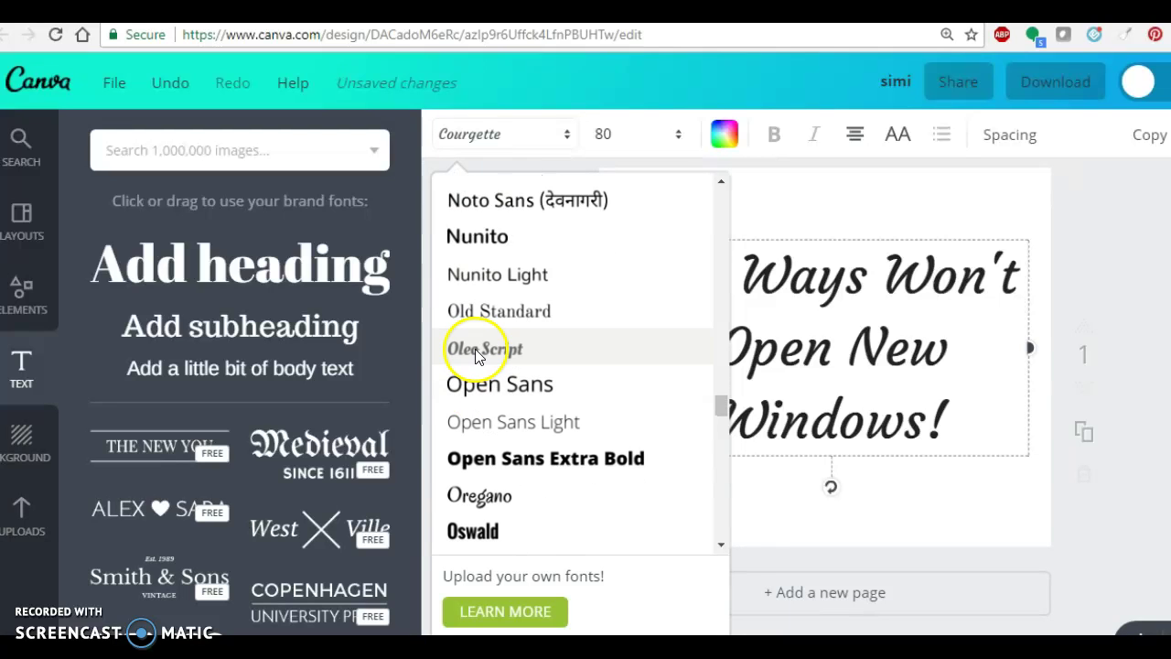
click(474, 351)
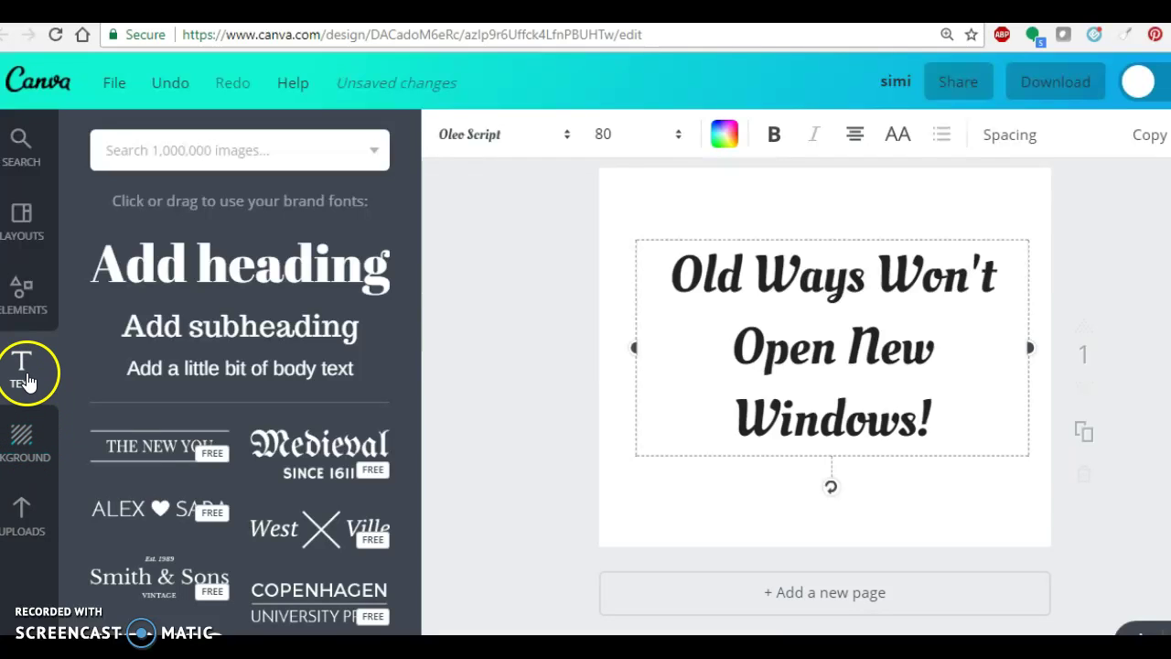
Try solid light green, turquoise and grey page backgrounds and a lavender striped pattern behind the quote
click(25, 446)
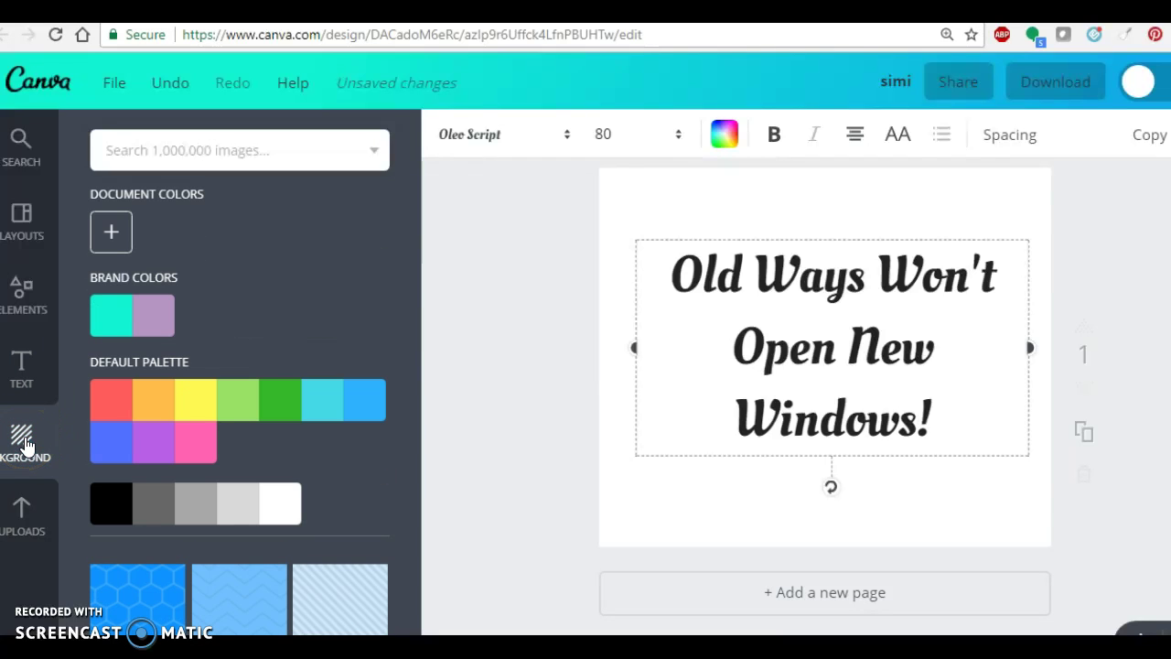
click(247, 395)
click(321, 400)
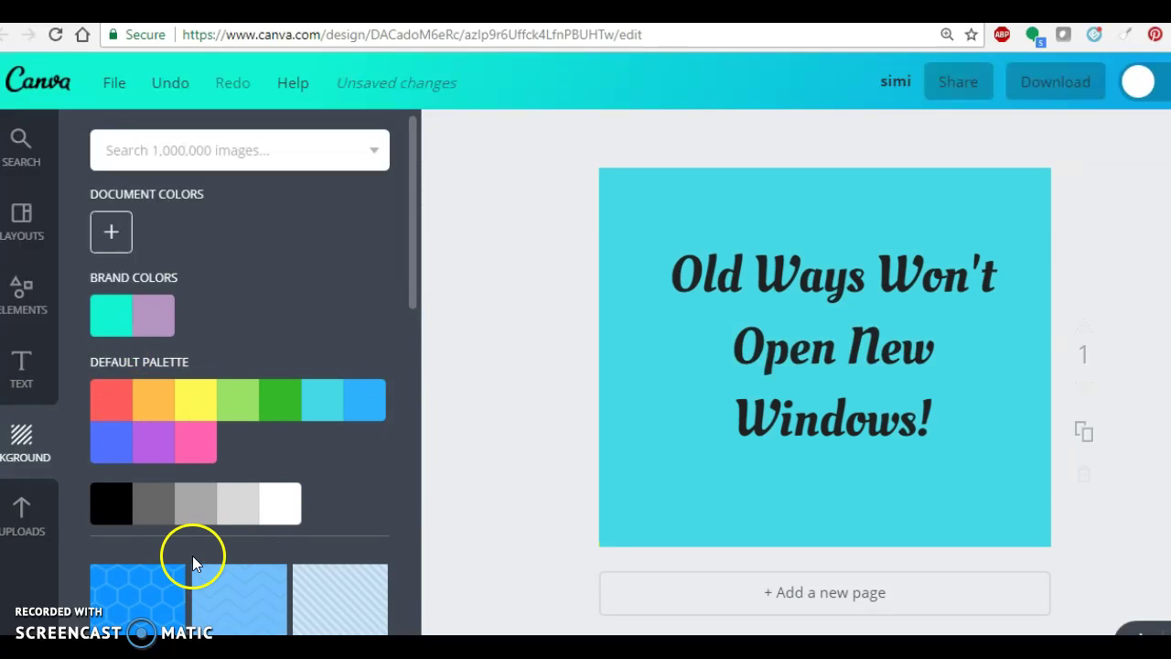
click(202, 495)
scroll(222, 483, down, 5)
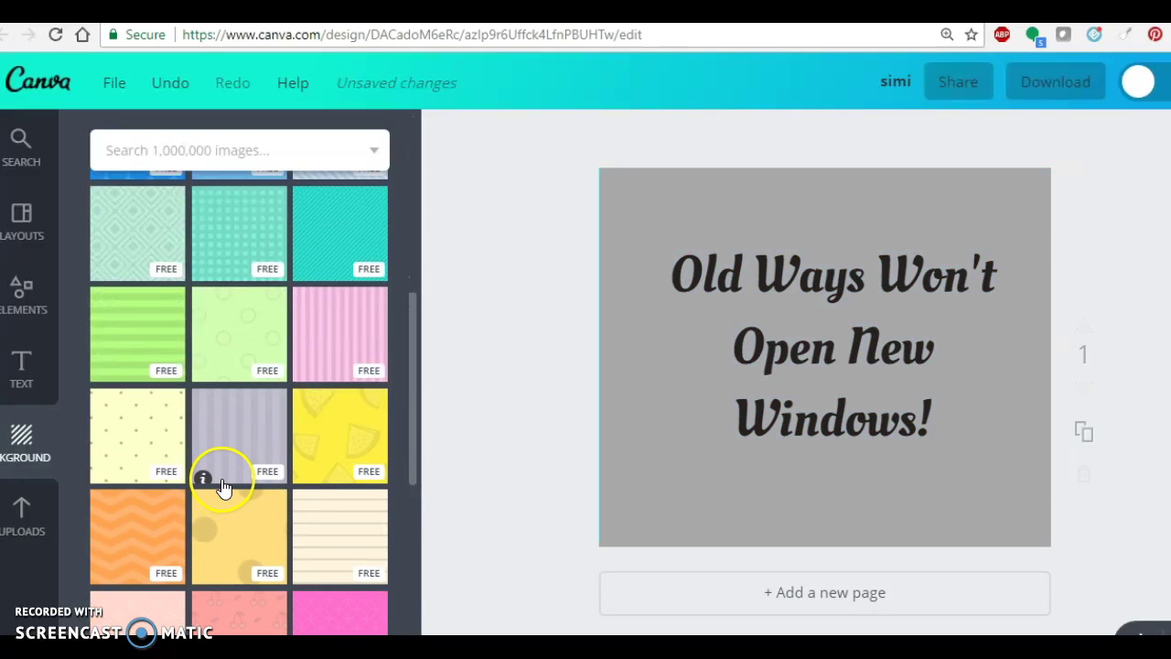
click(254, 455)
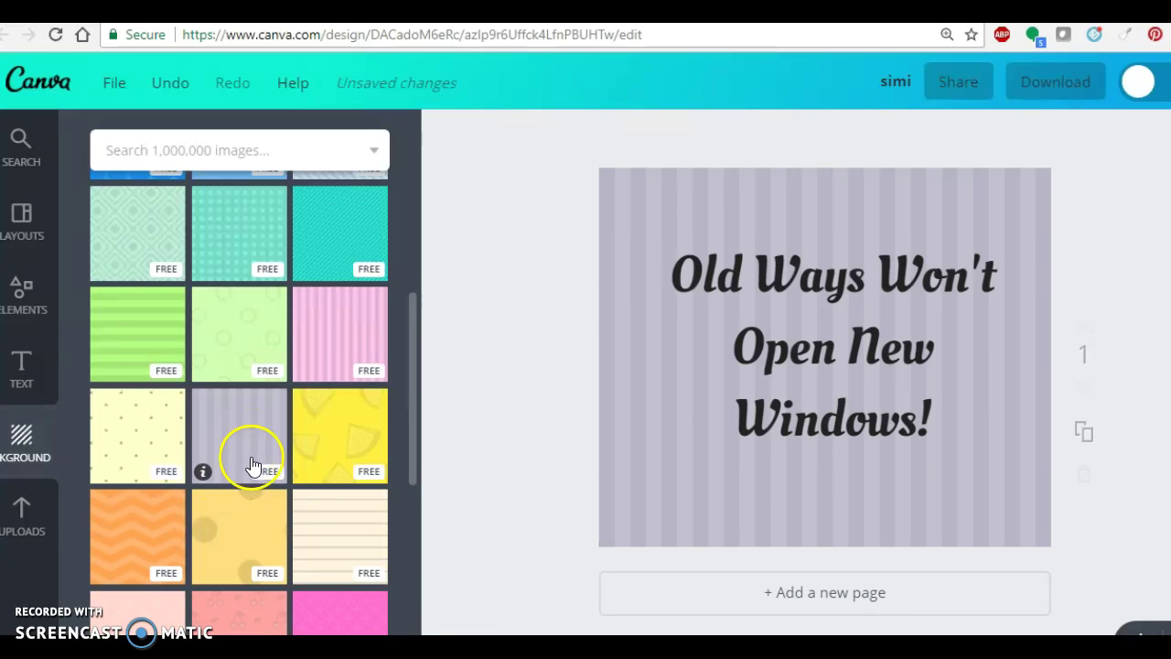
Try the pink diamond pattern and the dark grey polka-dot pattern as the page background
scroll(252, 471, down, 4)
scroll(183, 393, down, 2)
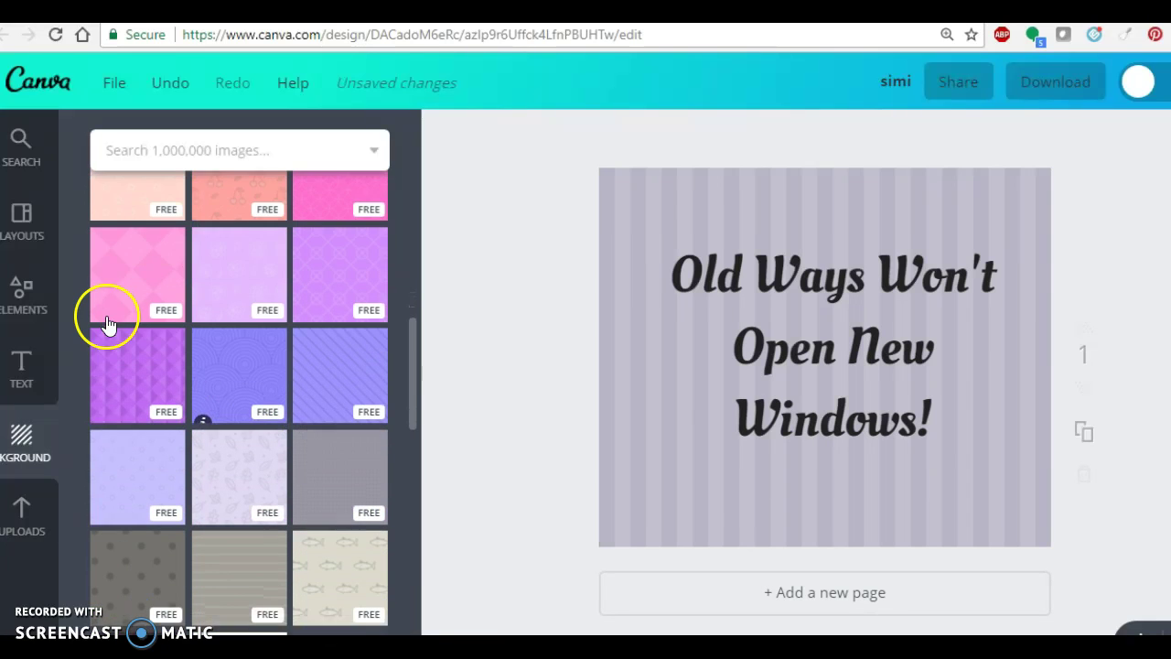
click(132, 261)
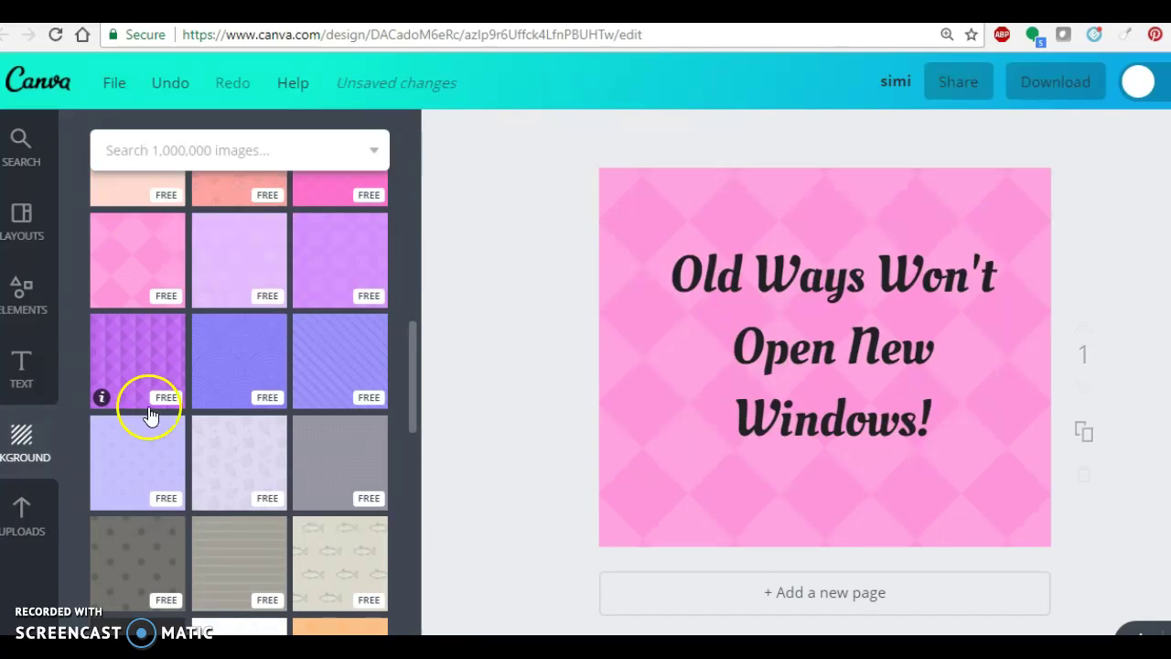
scroll(165, 440, down, 1)
scroll(116, 301, up, 3)
scroll(116, 319, down, 4)
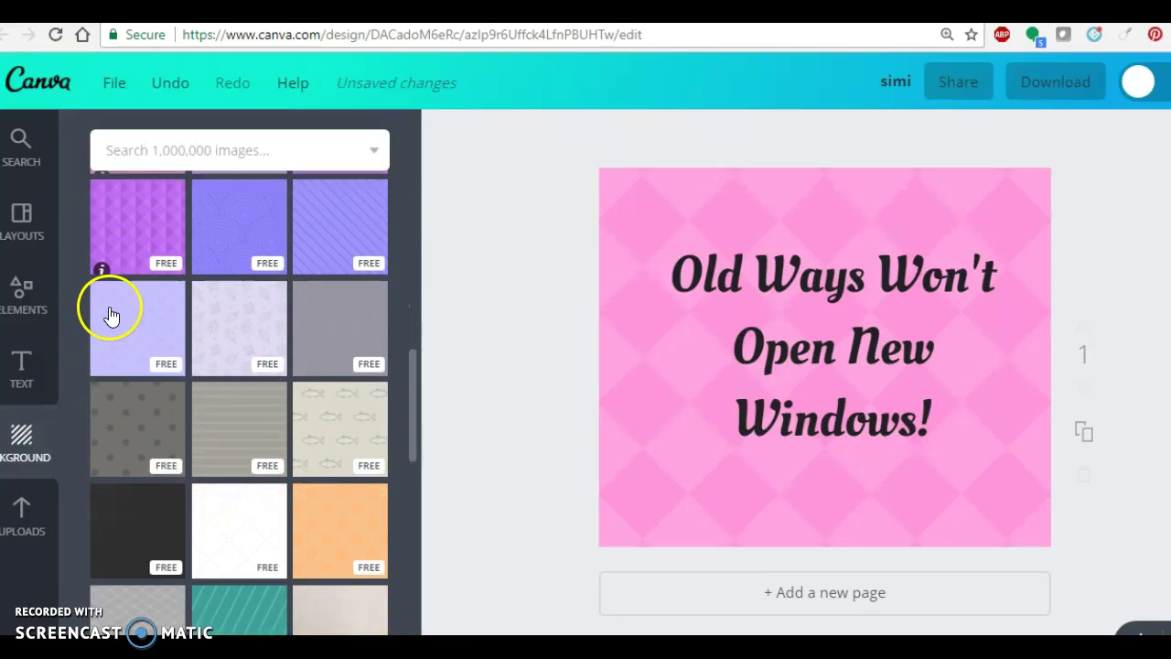
click(129, 364)
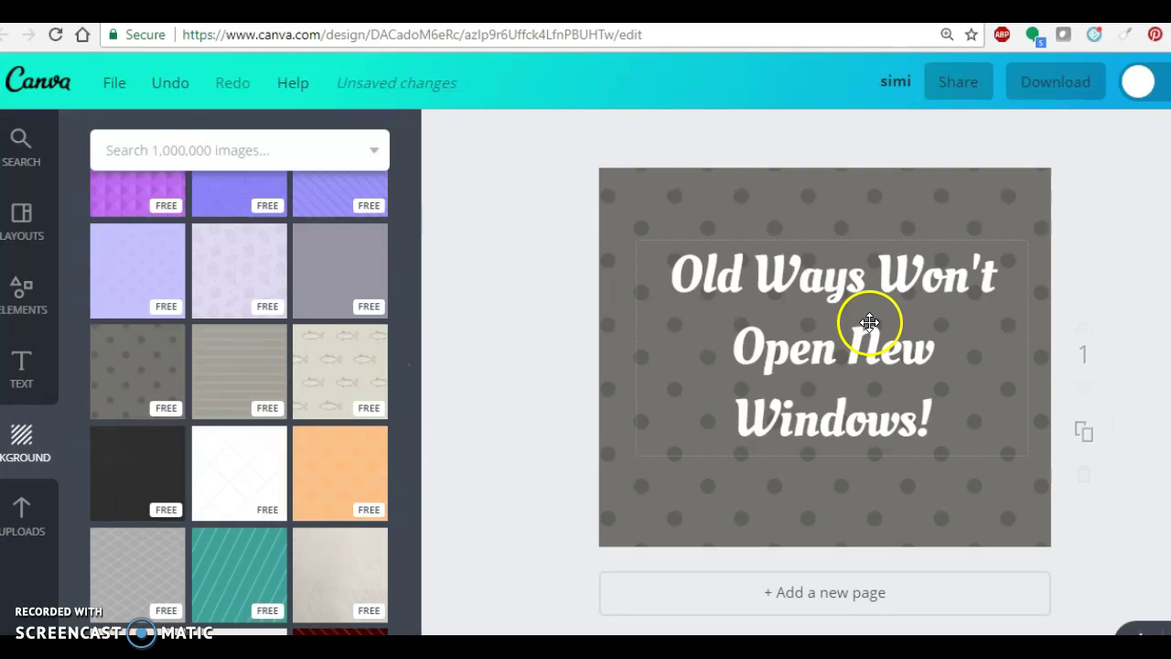
Colour the quote text with the light orange of the default palette
click(847, 284)
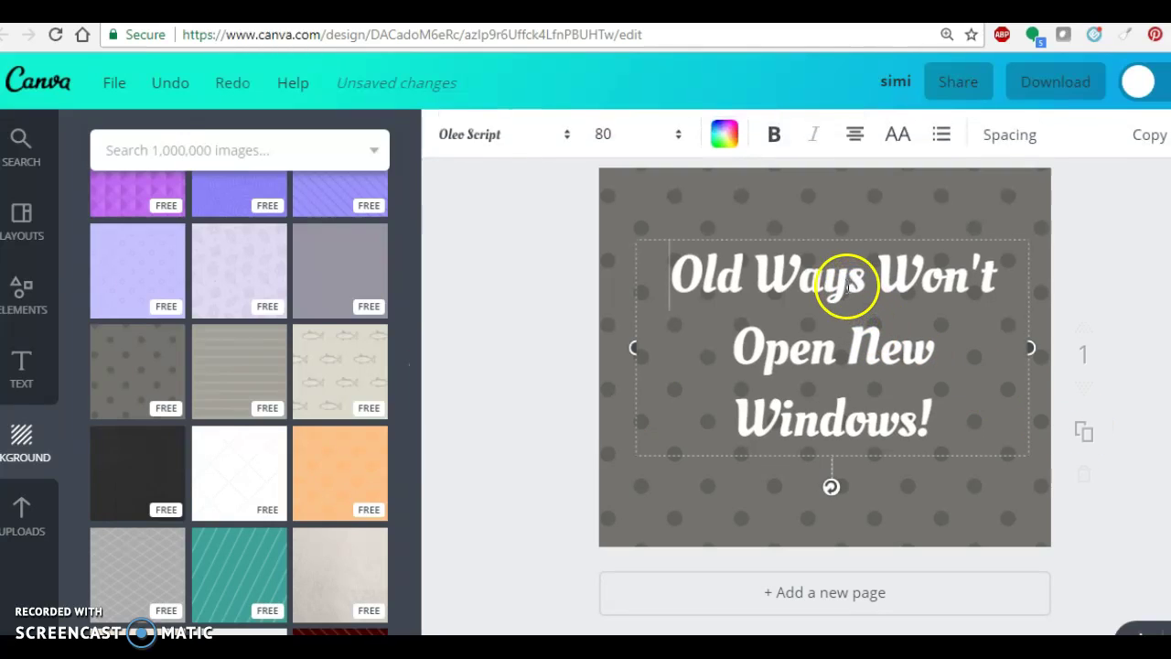
click(724, 135)
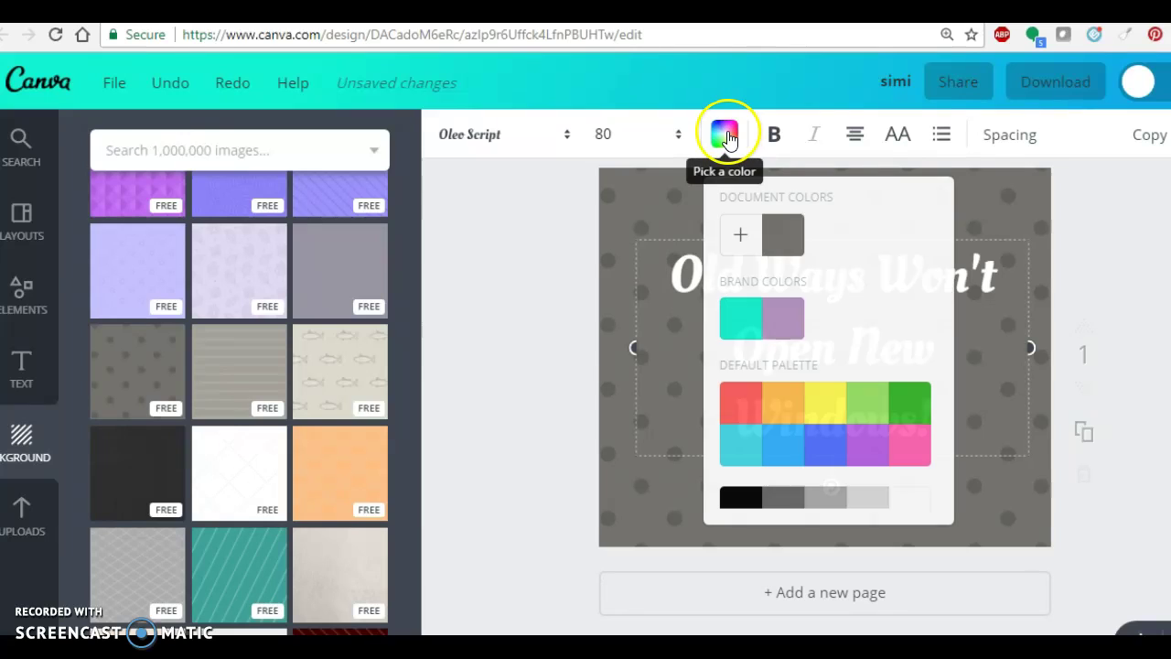
click(785, 403)
click(510, 369)
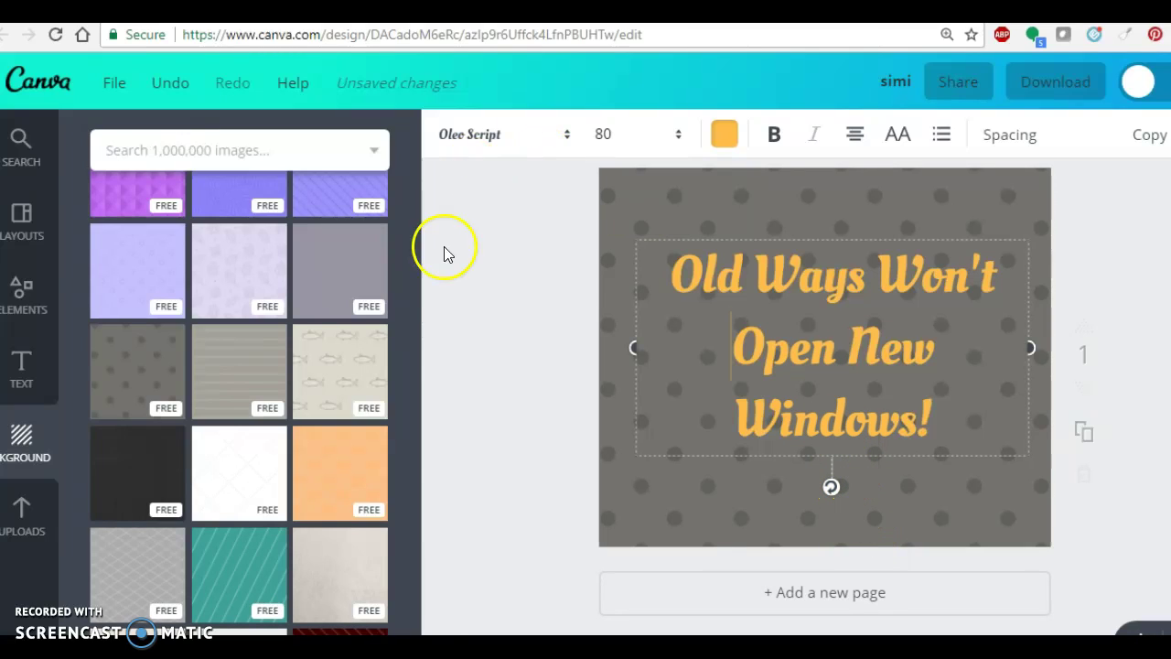
click(20, 523)
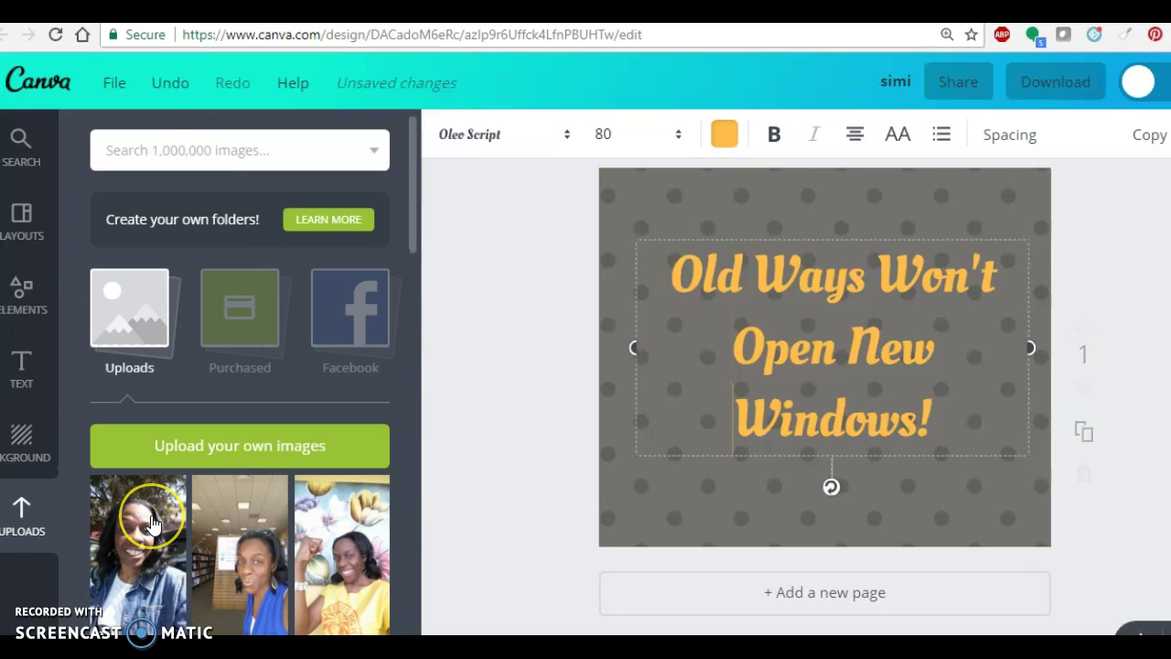
scroll(154, 513, down, 3)
scroll(154, 523, down, 1)
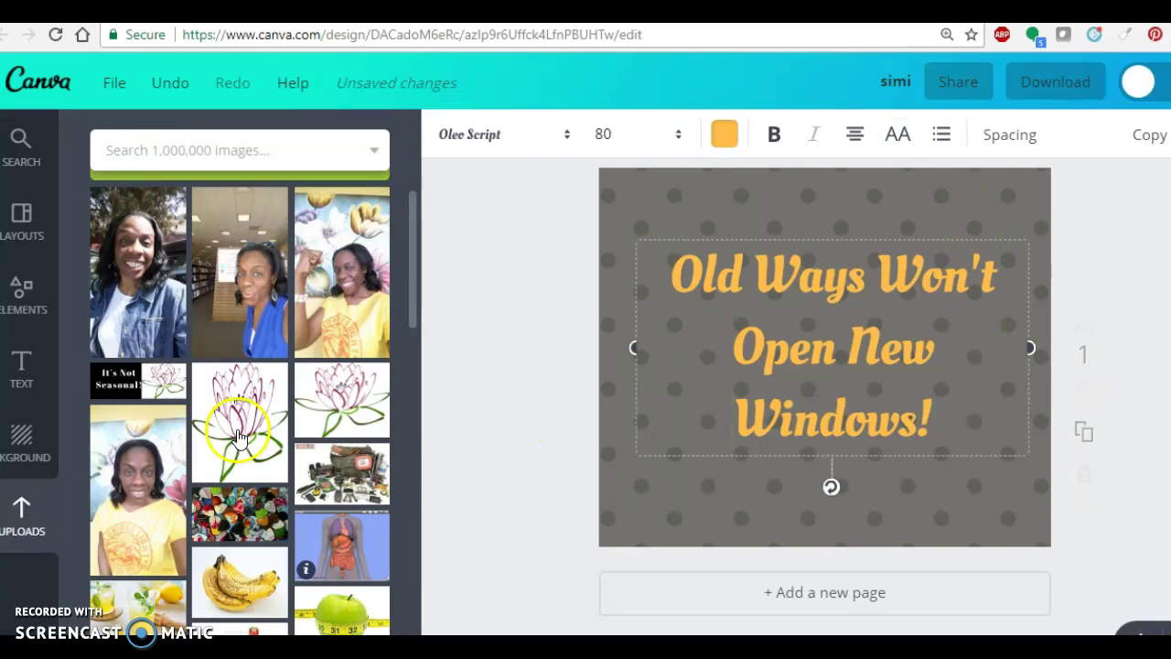
mouse_move(225, 402)
mouse_down()
mouse_move(677, 262)
mouse_move(654, 248)
mouse_move(480, 374)
mouse_move(228, 396)
mouse_up()
Set the page background to the solid dark grey of the default palette
click(32, 438)
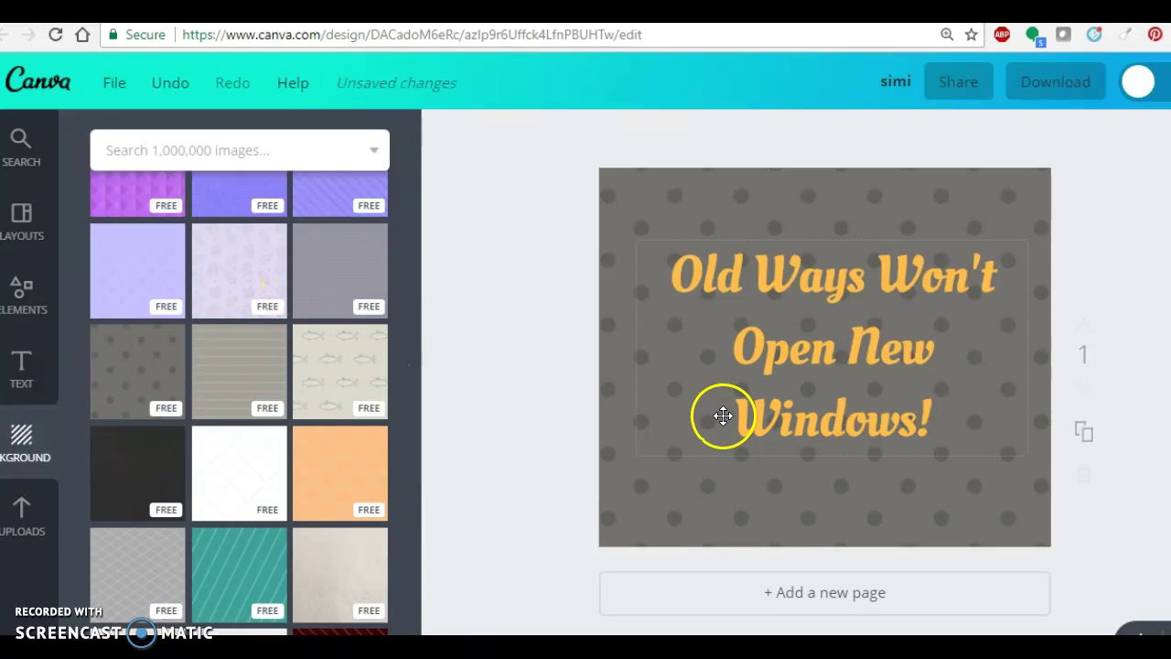
scroll(236, 304, down, 1)
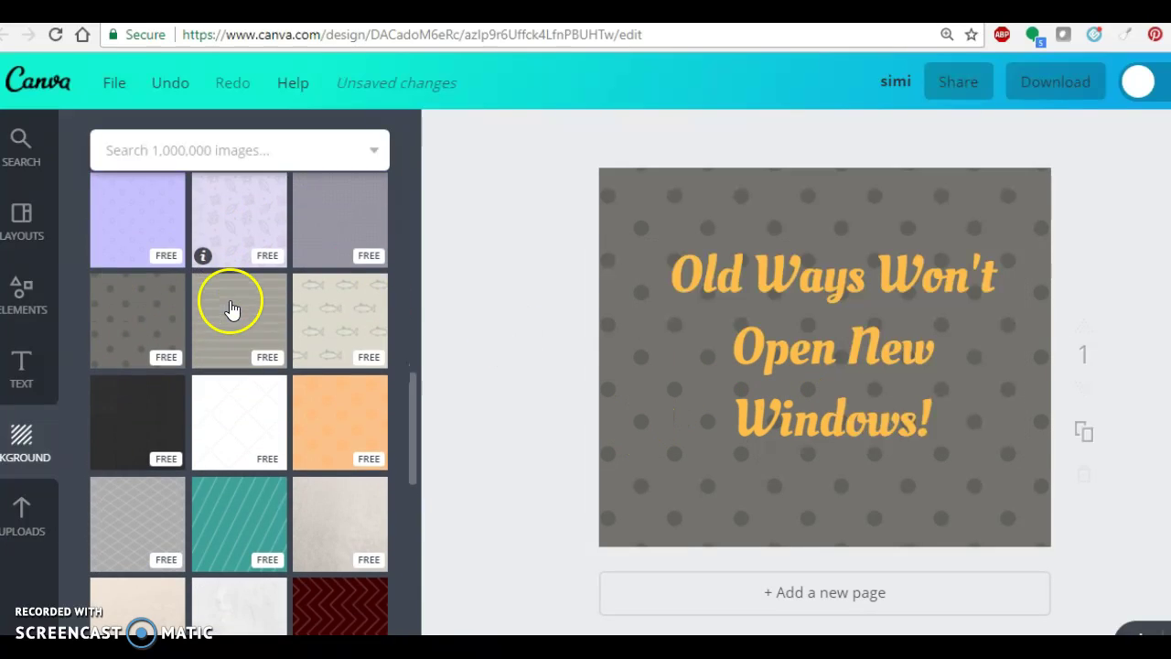
scroll(231, 307, up, 15)
scroll(228, 316, up, 2)
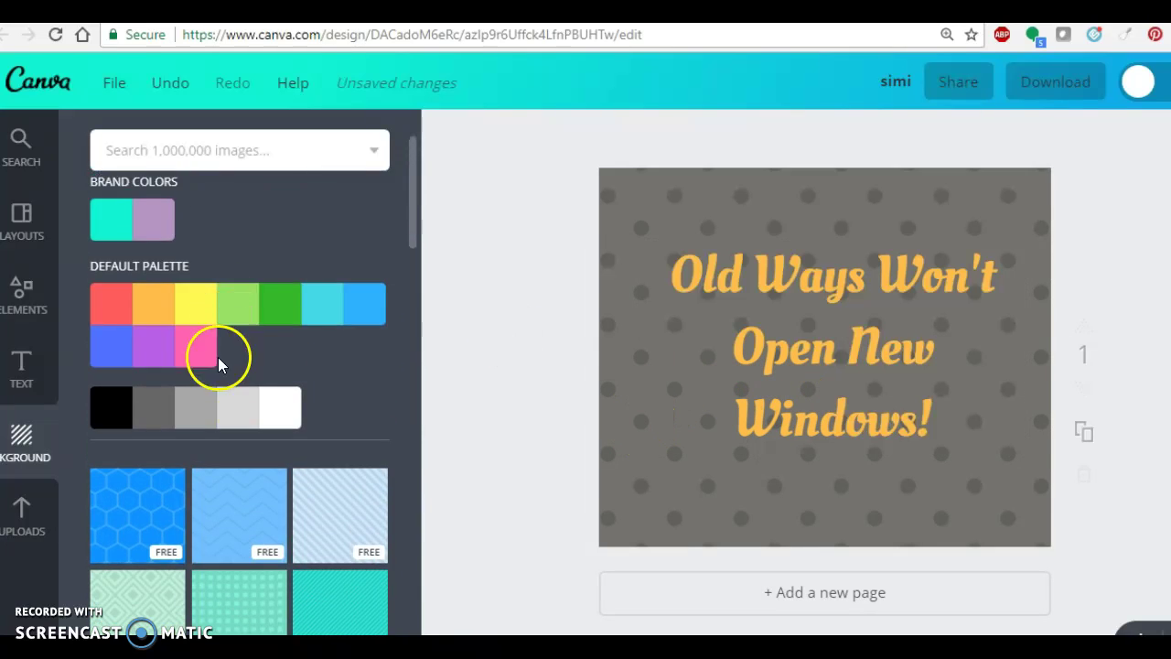
click(153, 409)
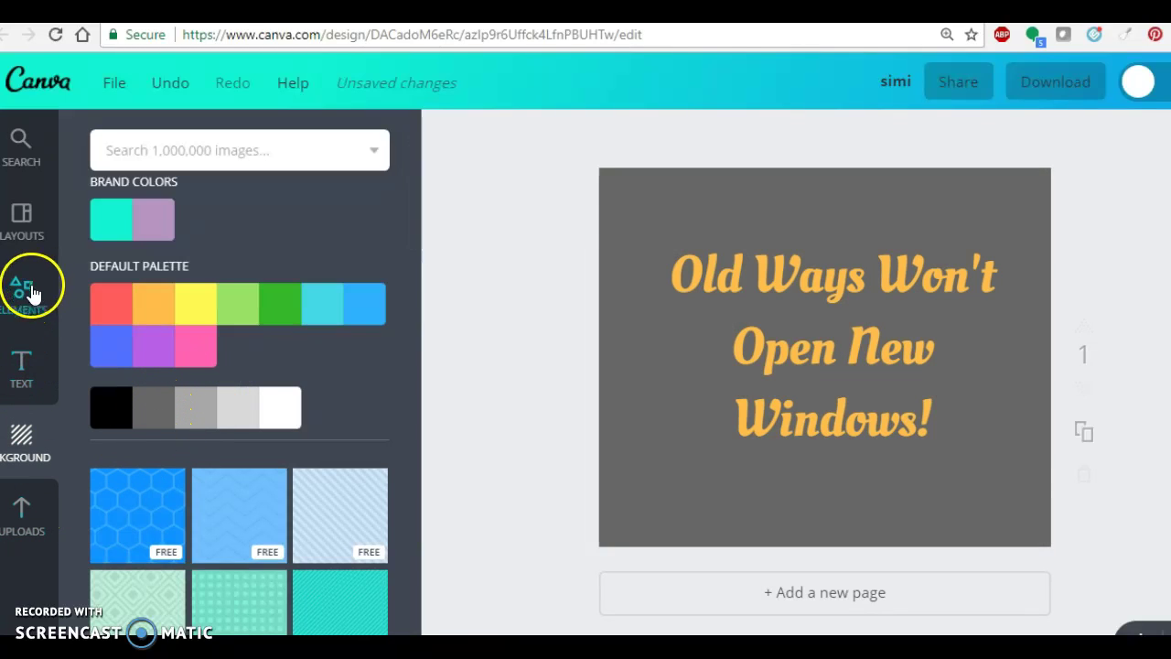
Look at the uploaded images and at the file picker for uploading own images, closing it without choosing a file
click(21, 510)
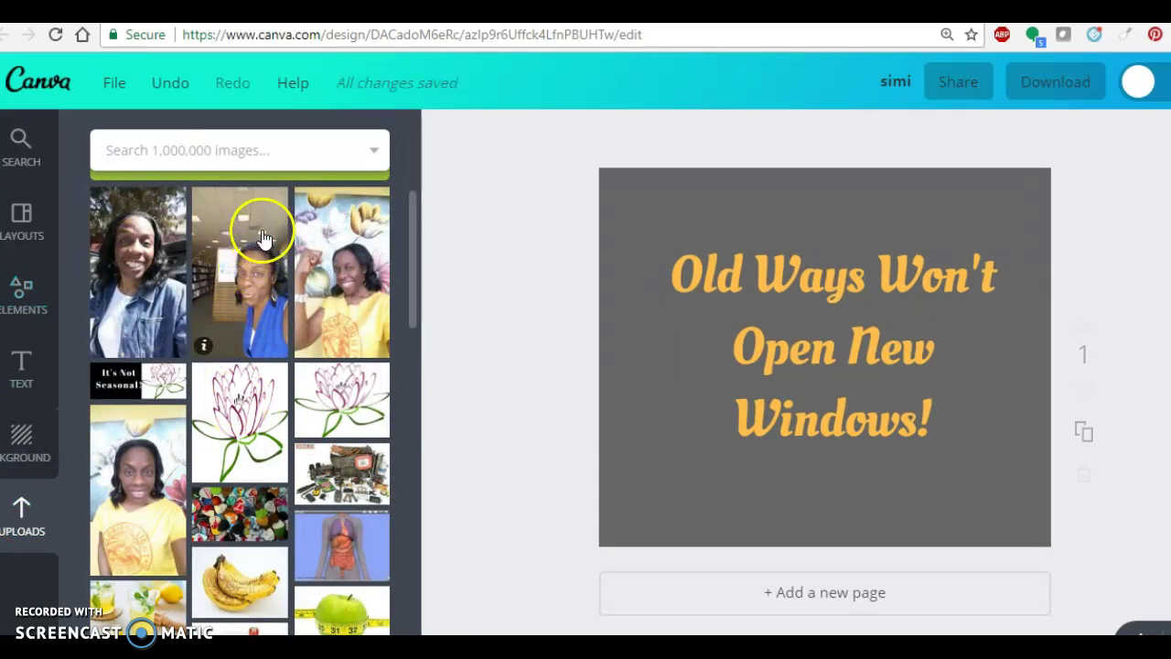
scroll(247, 275, up, 5)
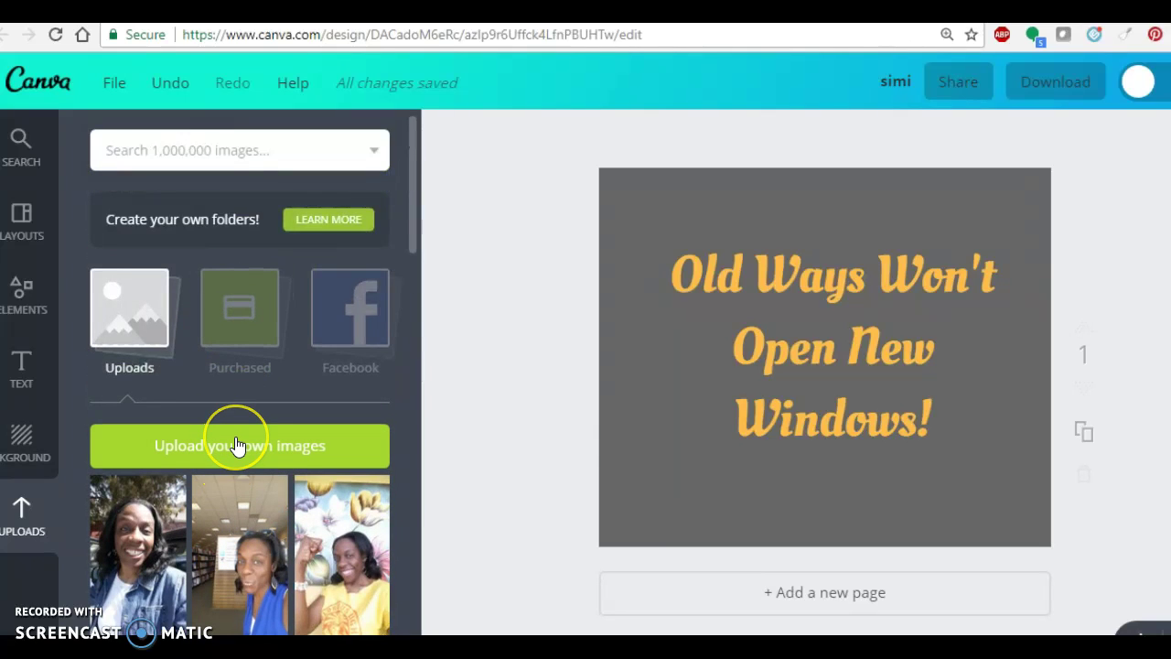
click(233, 452)
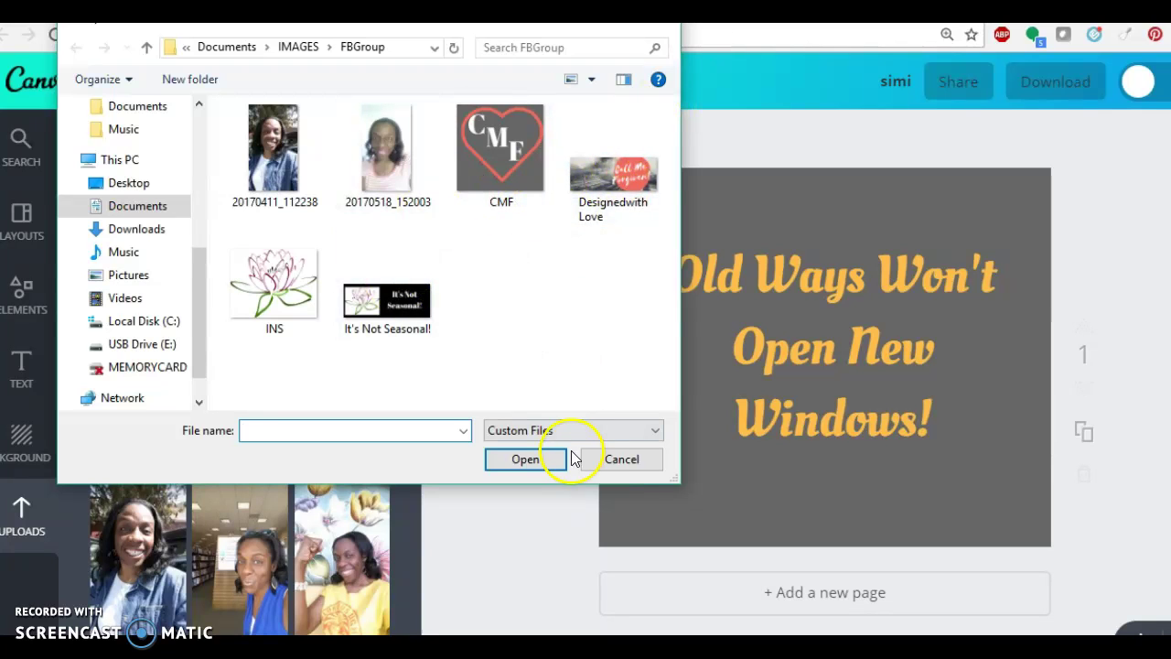
click(600, 462)
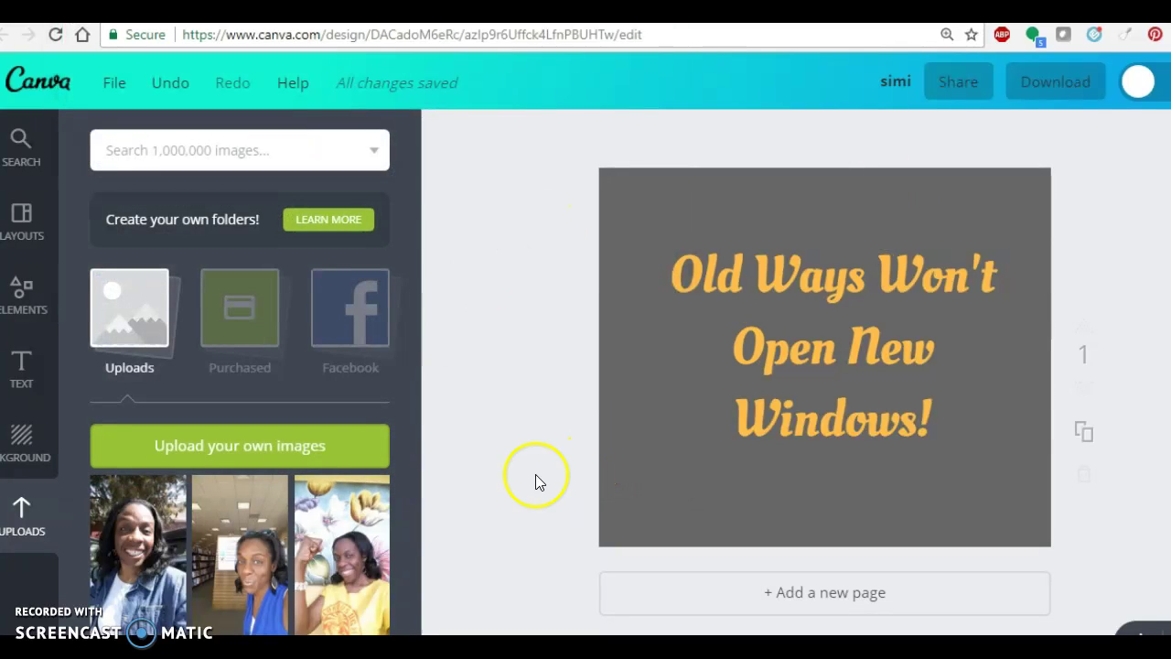
Add the uploaded bookstore photo to the page and shift it partly off the page's left edge
scroll(291, 558, down, 3)
scroll(287, 572, up, 3)
scroll(288, 572, down, 2)
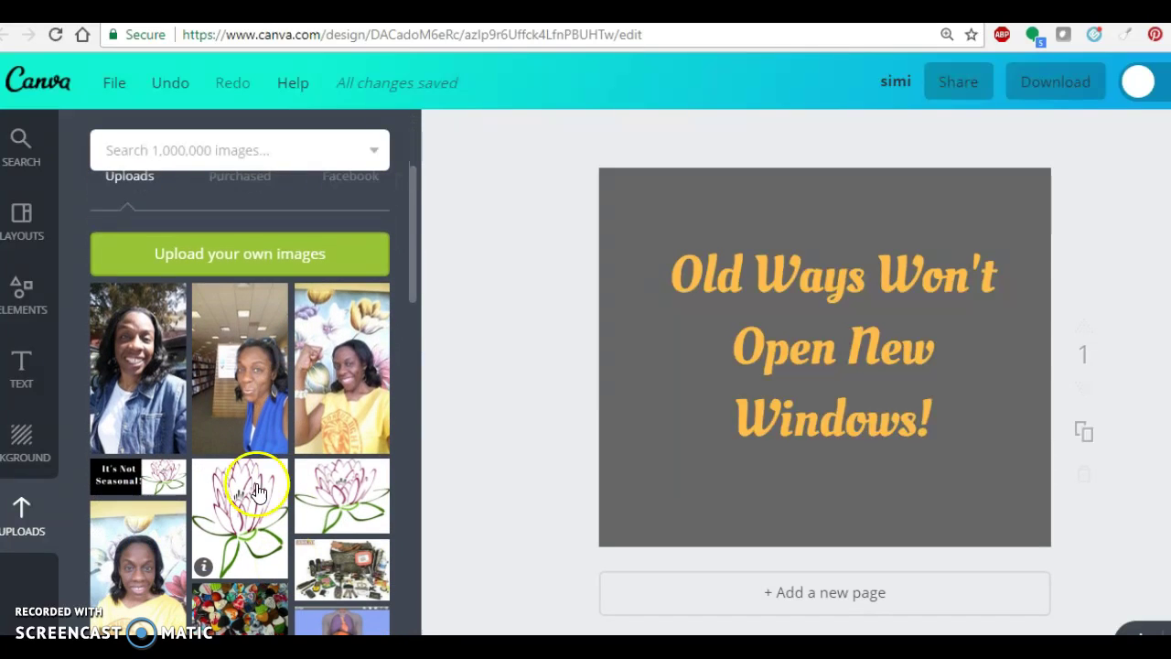
drag(223, 377, 668, 361)
drag(742, 382, 601, 395)
Narrow the quote's text box so it wraps onto four lines in the page's right half, with the photo fully visible beside it
click(760, 359)
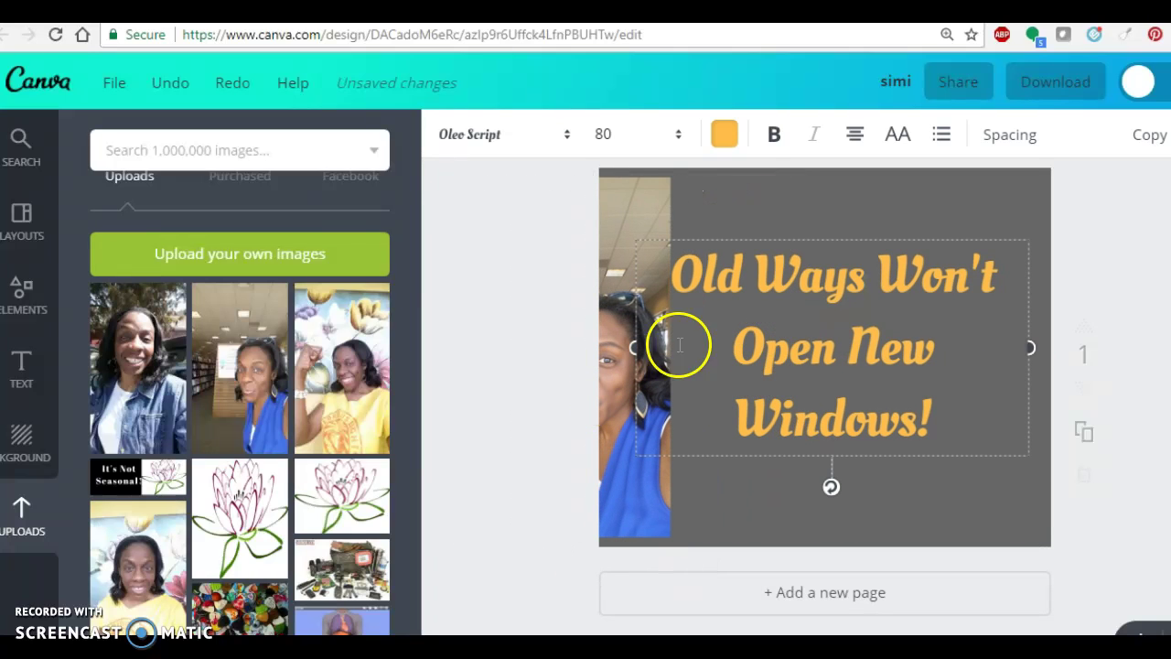
drag(631, 350, 797, 342)
drag(899, 384, 922, 335)
drag(664, 335, 759, 333)
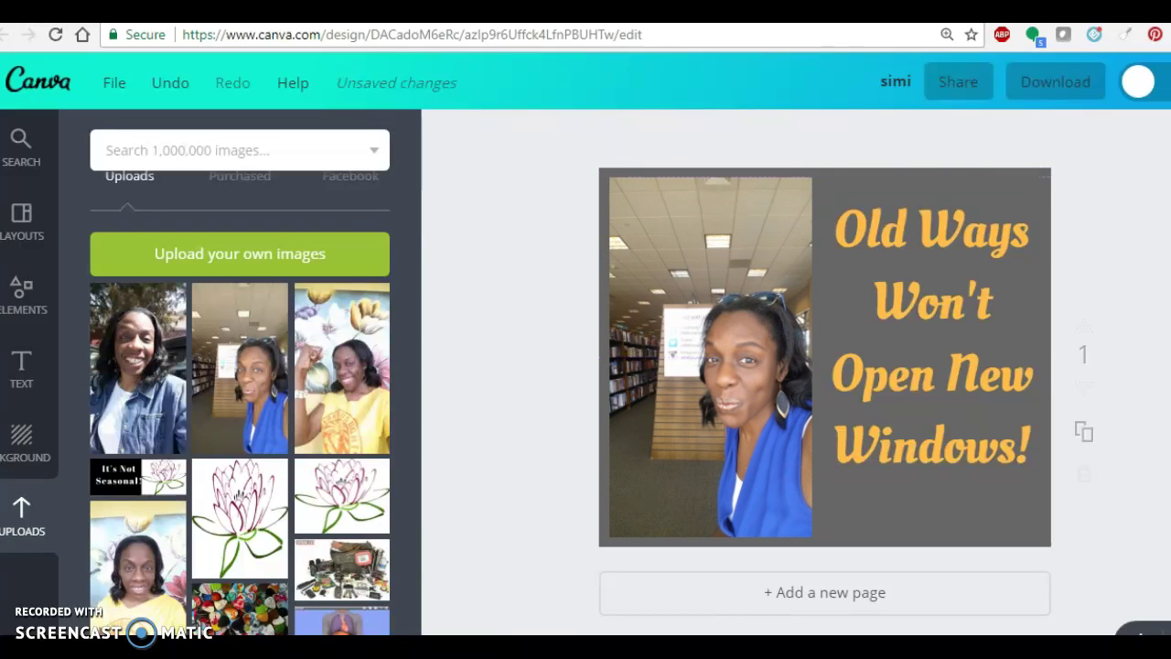
Colour only the letter "n" in "Won't" with the dark blue of the default palette
click(928, 408)
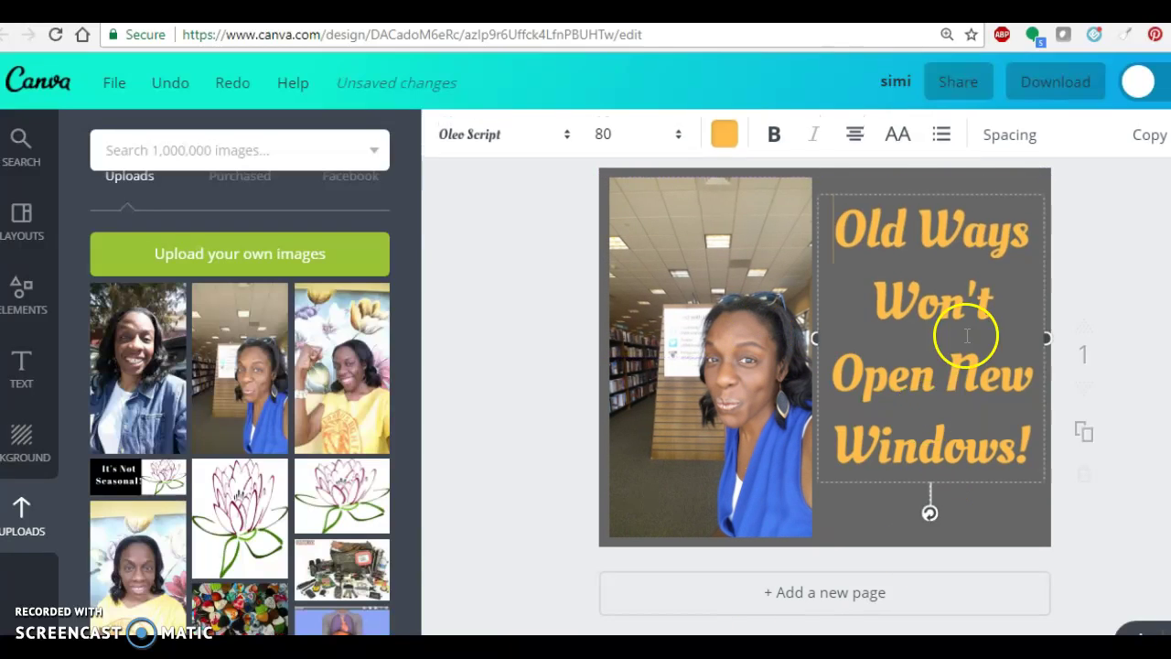
drag(949, 285, 953, 285)
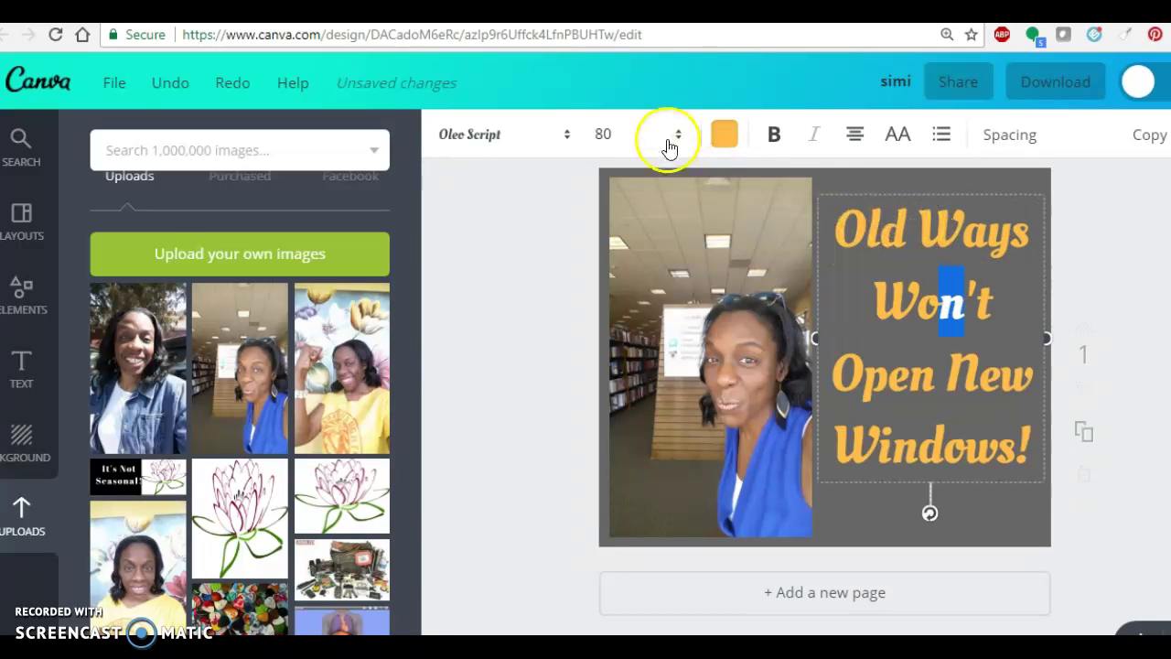
click(724, 138)
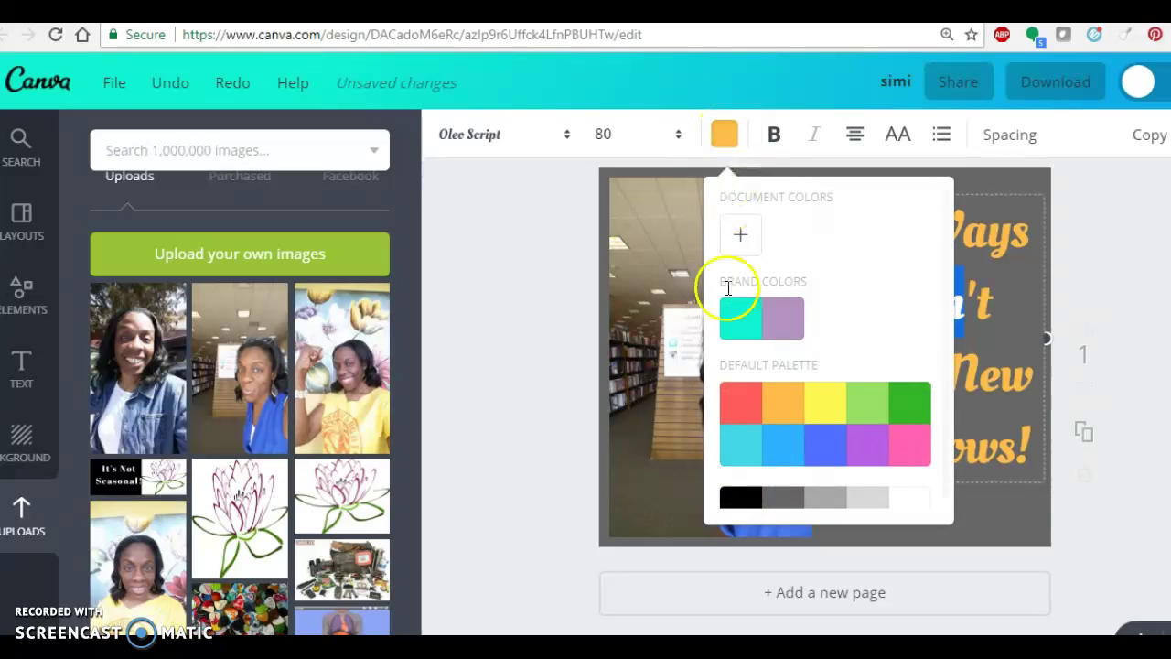
click(828, 441)
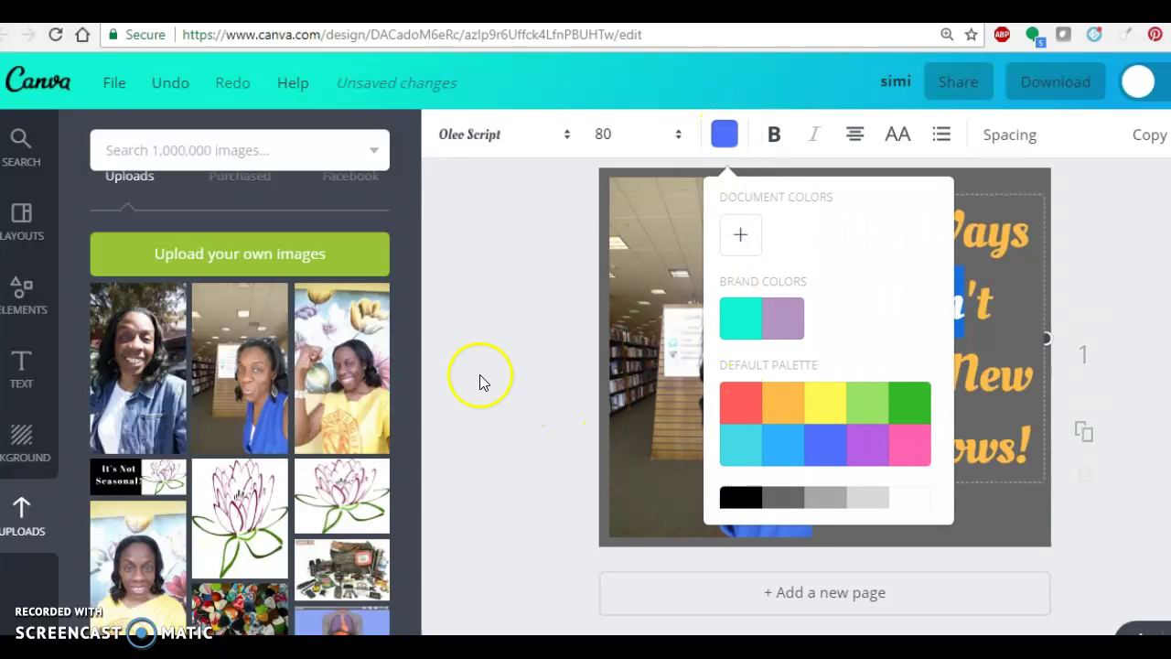
click(510, 366)
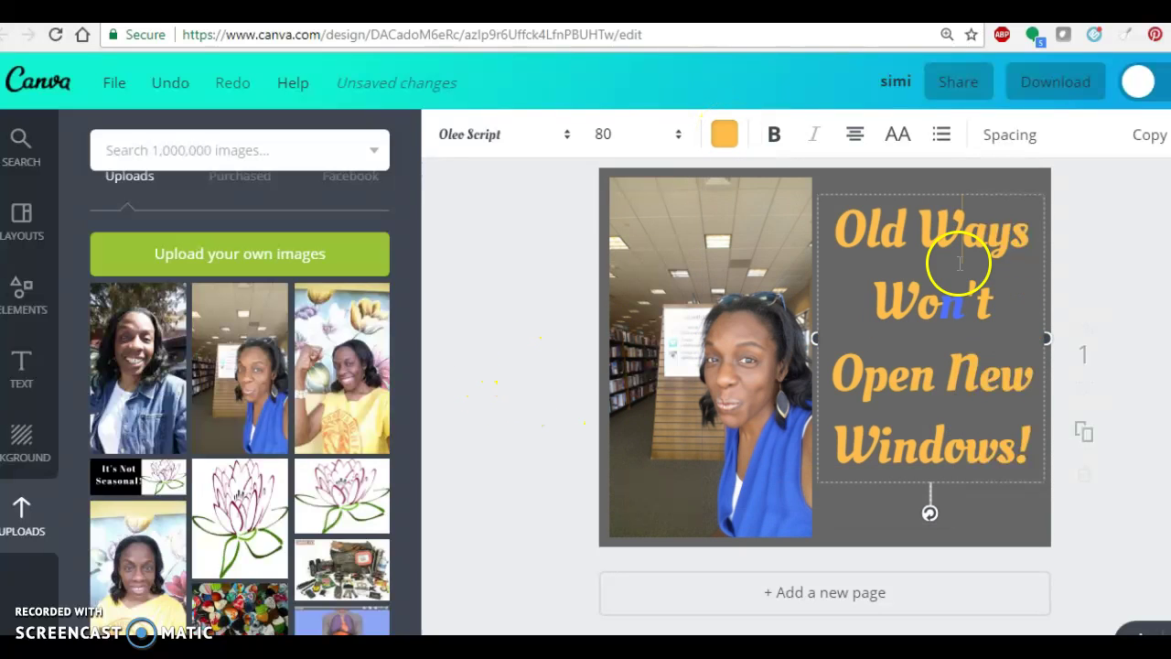
Colour the entire quote with the dark blue of the default palette
triple_click(935, 297)
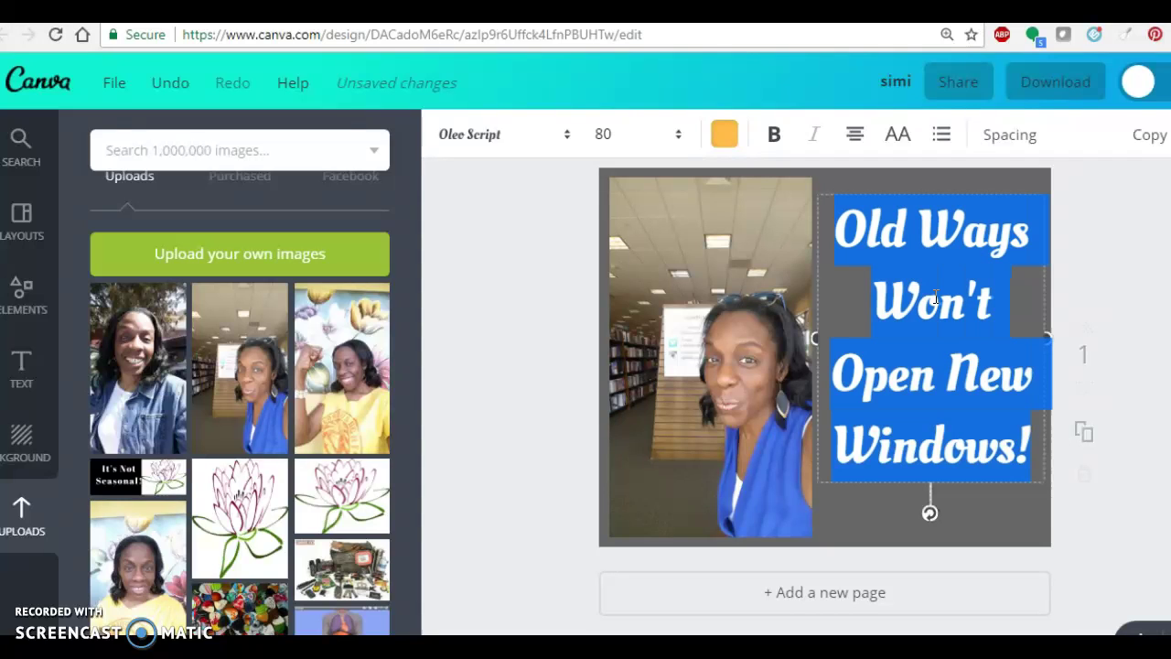
click(724, 134)
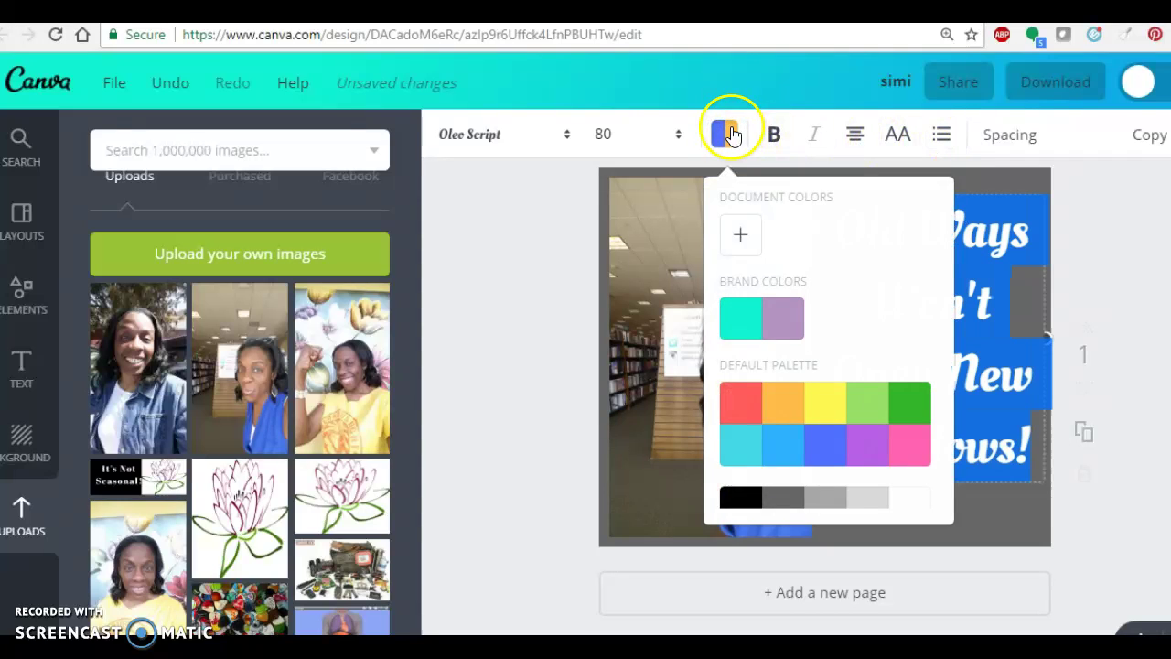
click(819, 455)
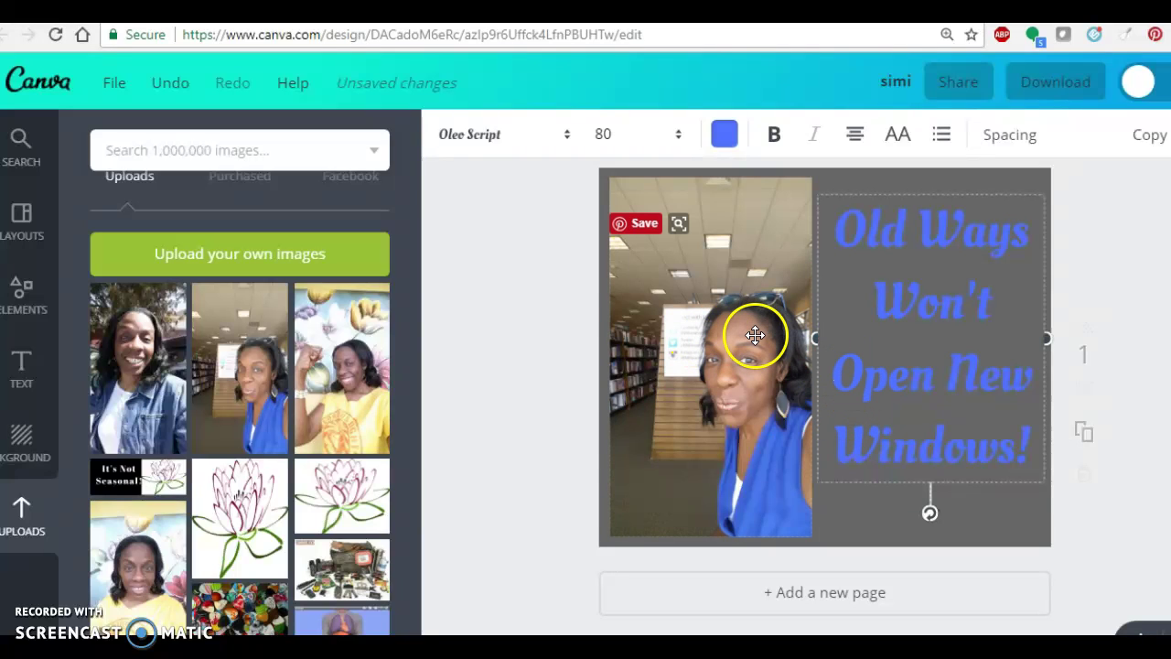
Centre the quote and the photo on the page and enlarge the photo until it covers the page's full height
drag(756, 336, 677, 343)
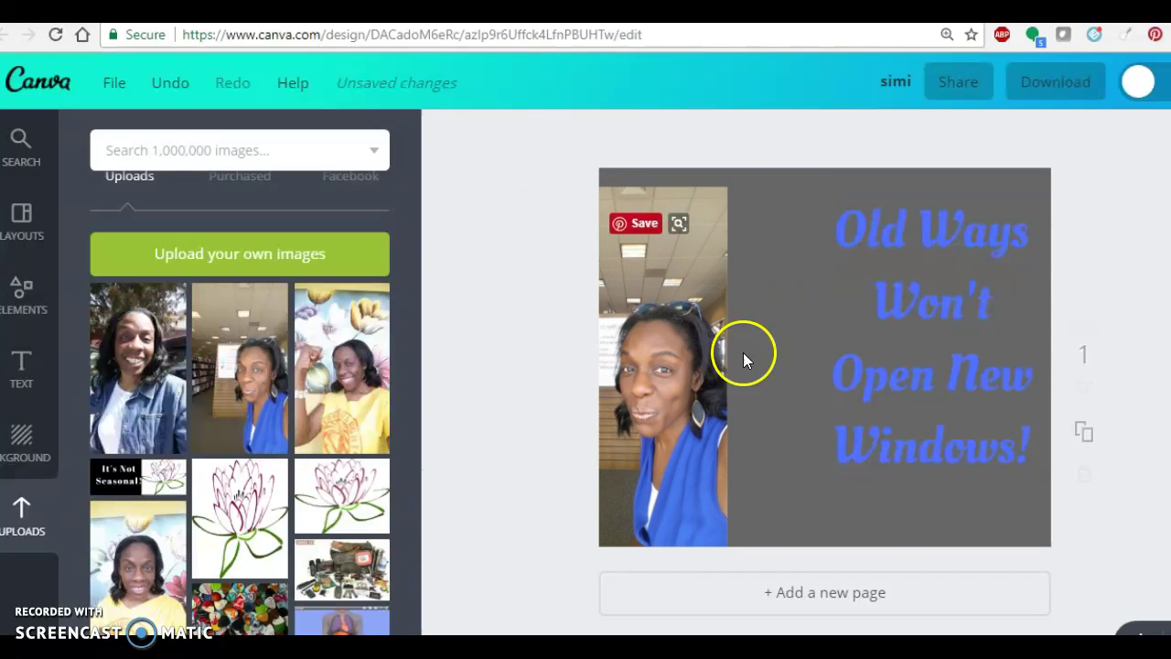
drag(969, 339, 885, 357)
drag(659, 319, 875, 303)
click(746, 179)
drag(746, 178, 562, 127)
drag(949, 535, 988, 622)
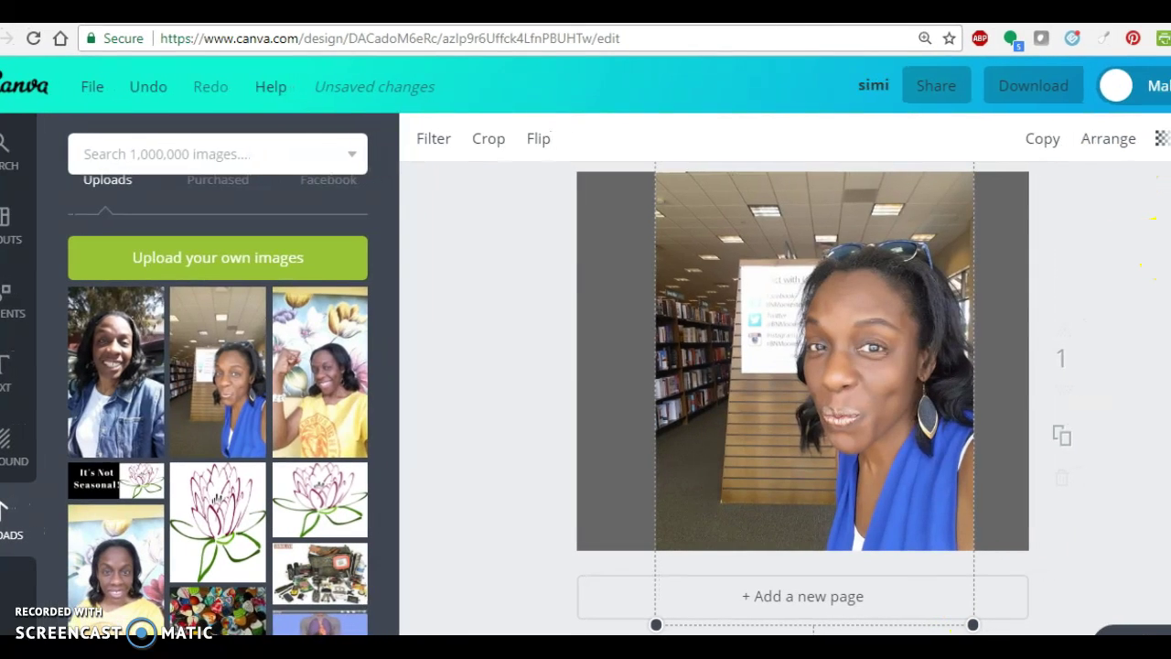
Set the photo's transparency to 48 and send it behind the quote
click(1156, 137)
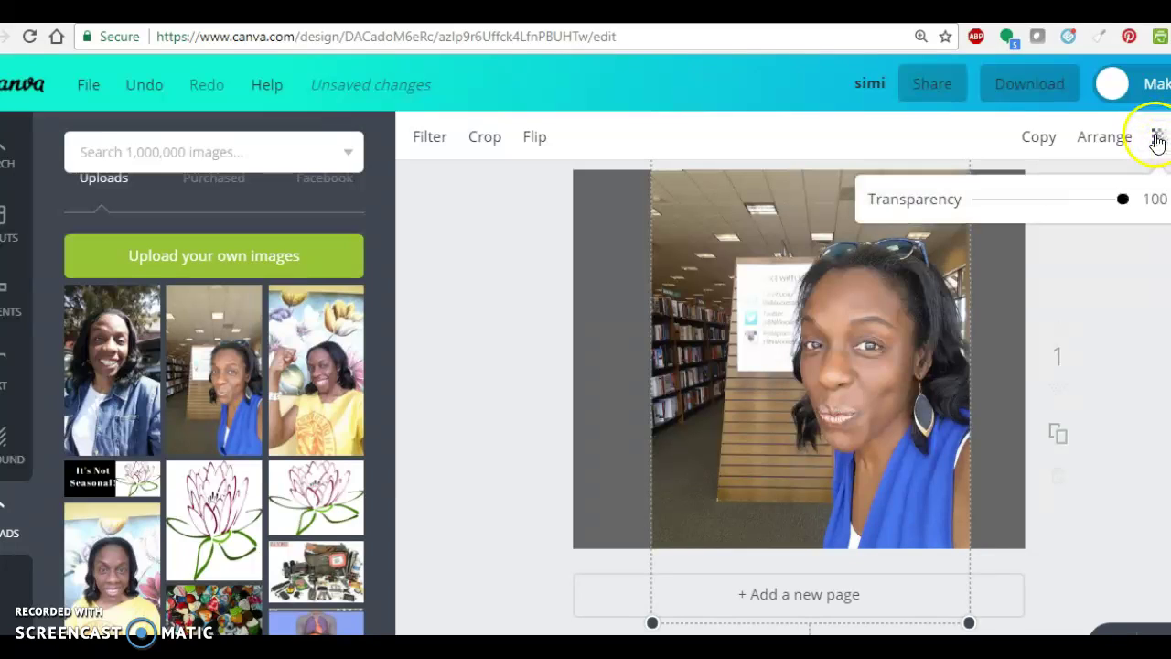
drag(1122, 202, 1061, 199)
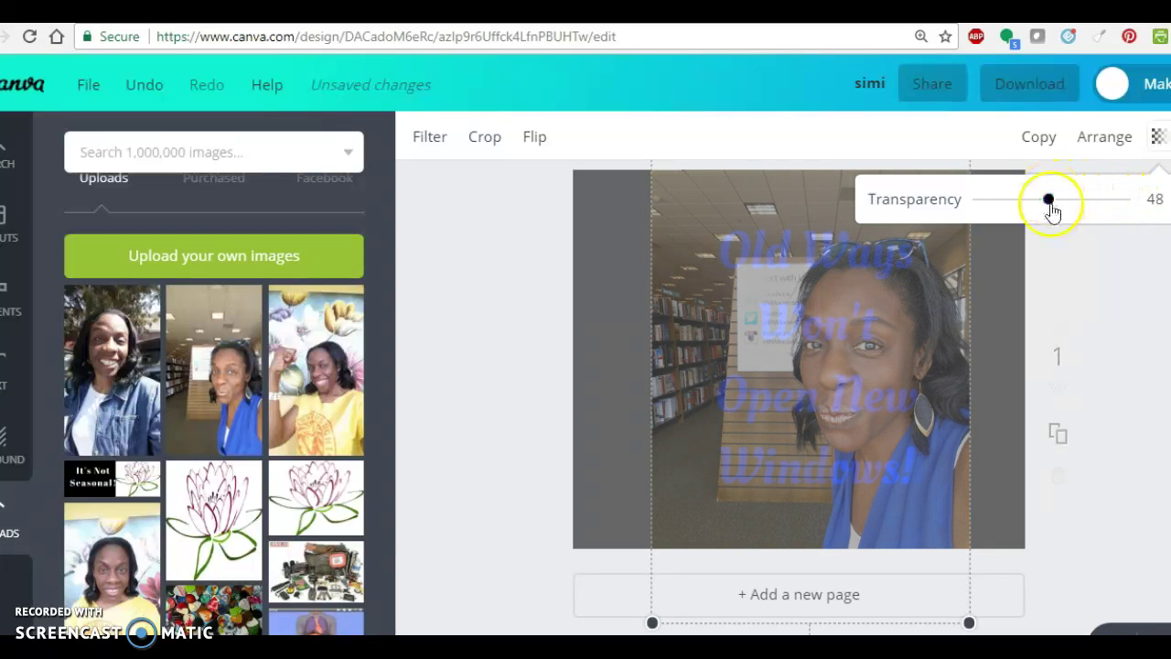
click(1115, 260)
click(1106, 139)
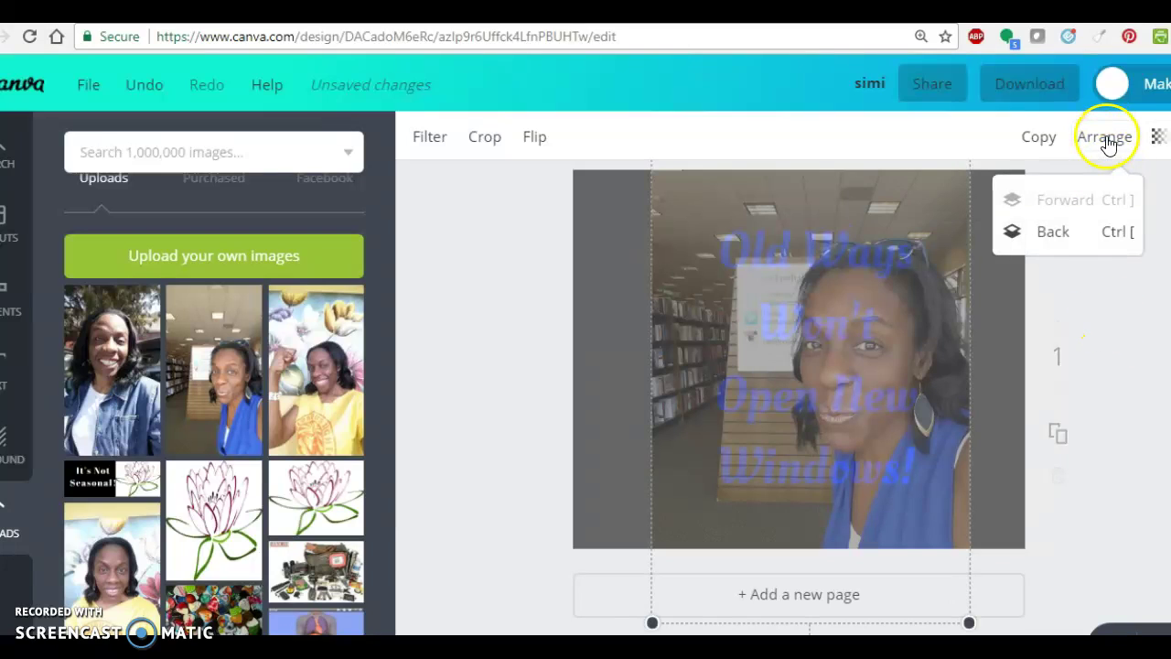
click(1054, 234)
click(1090, 449)
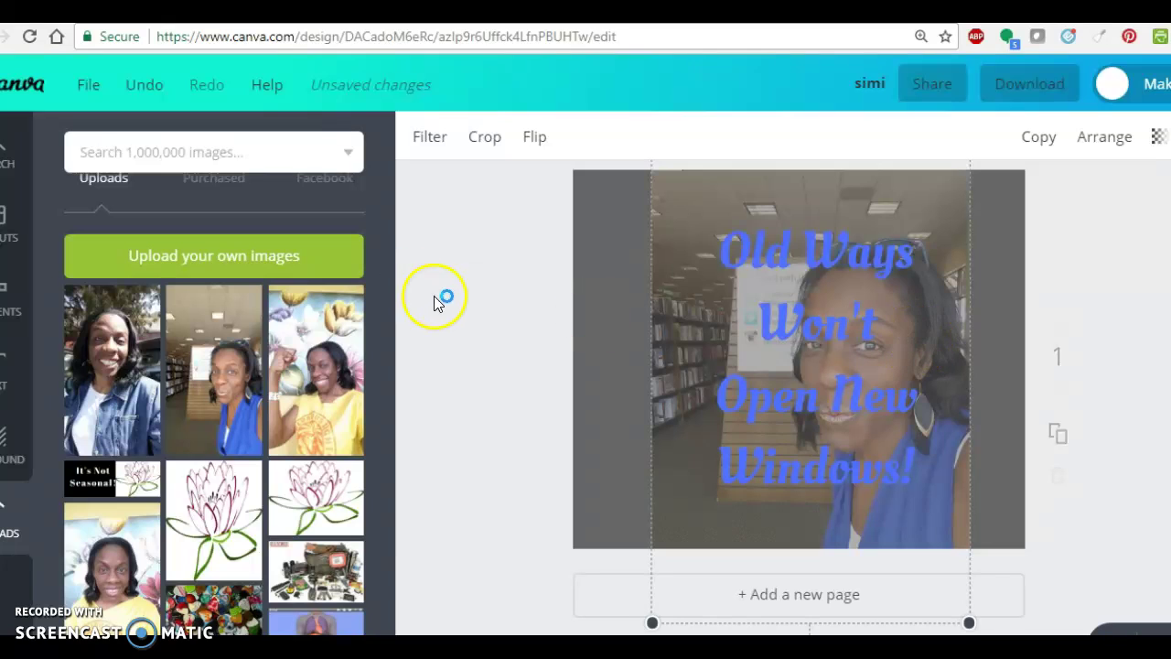
Set the page background to the solid black of the default palette
click(517, 309)
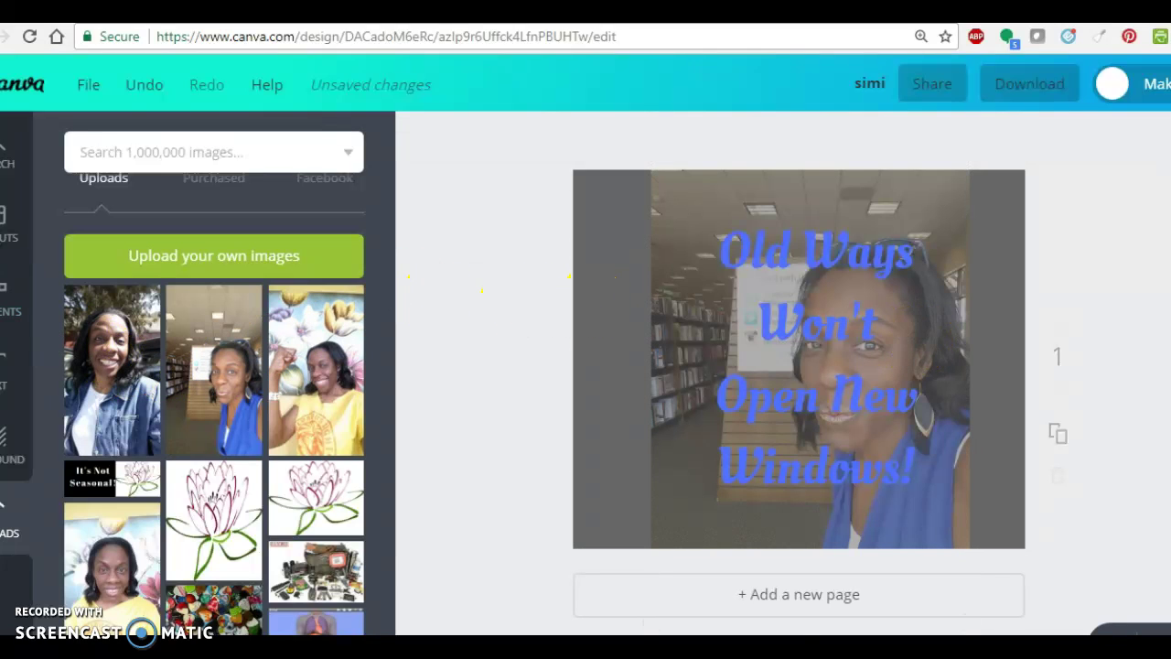
click(29, 423)
click(105, 395)
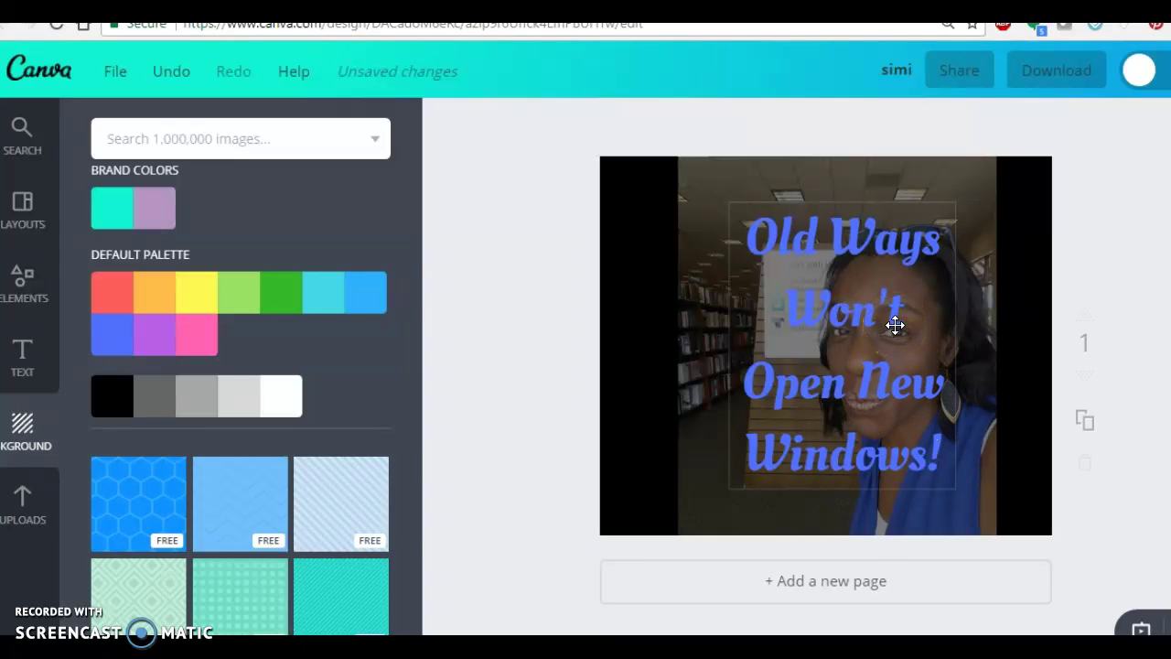
click(913, 362)
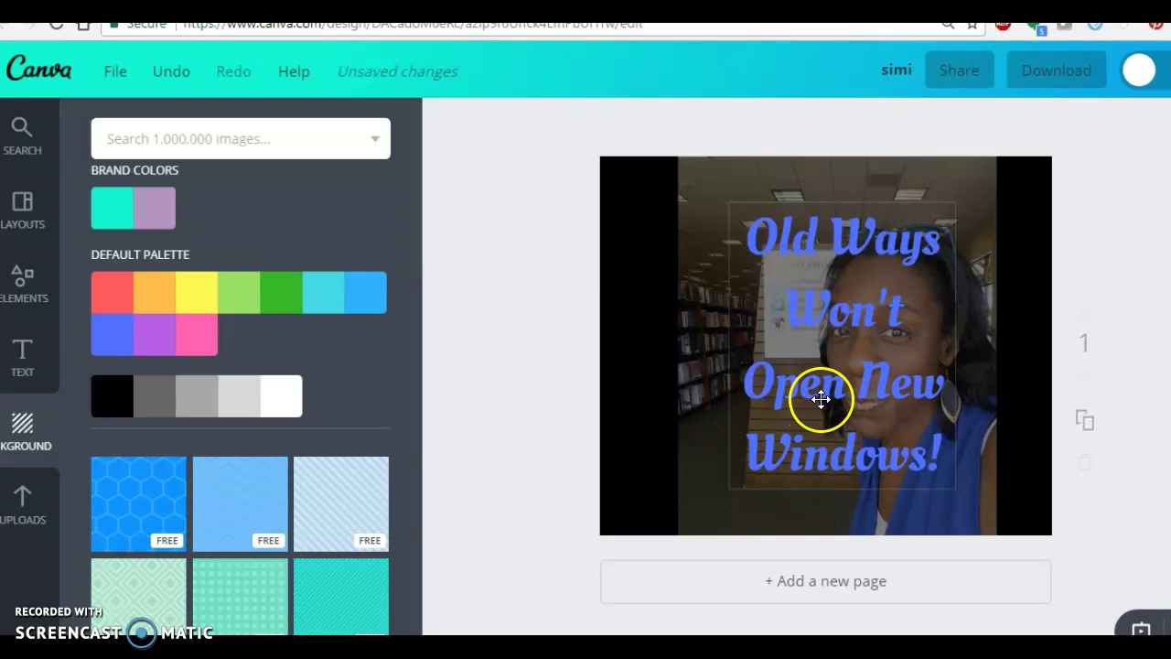
Open the Shapes collection of the elements and browse to the star and badge shapes
click(23, 291)
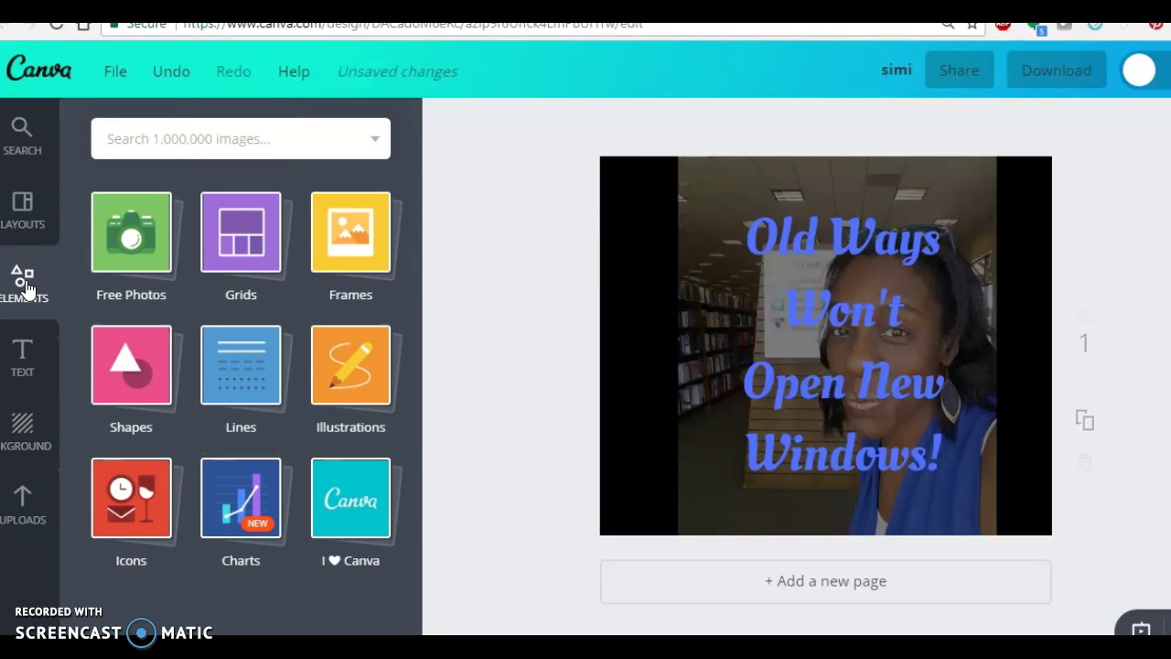
click(128, 368)
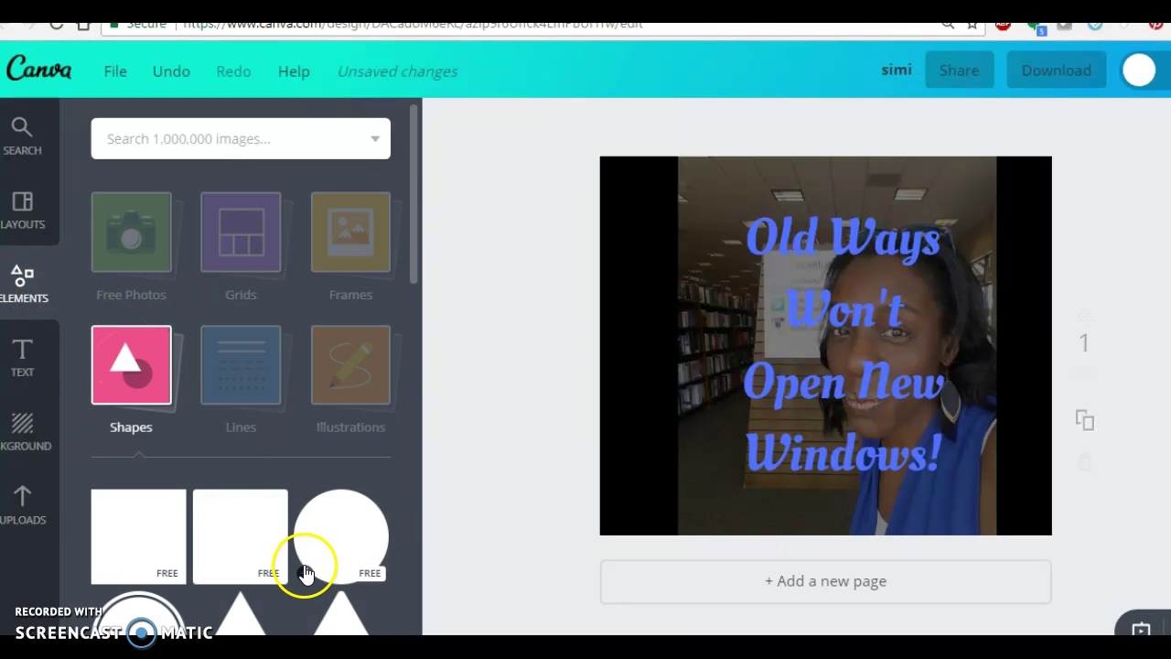
scroll(306, 571, down, 3)
scroll(295, 549, down, 3)
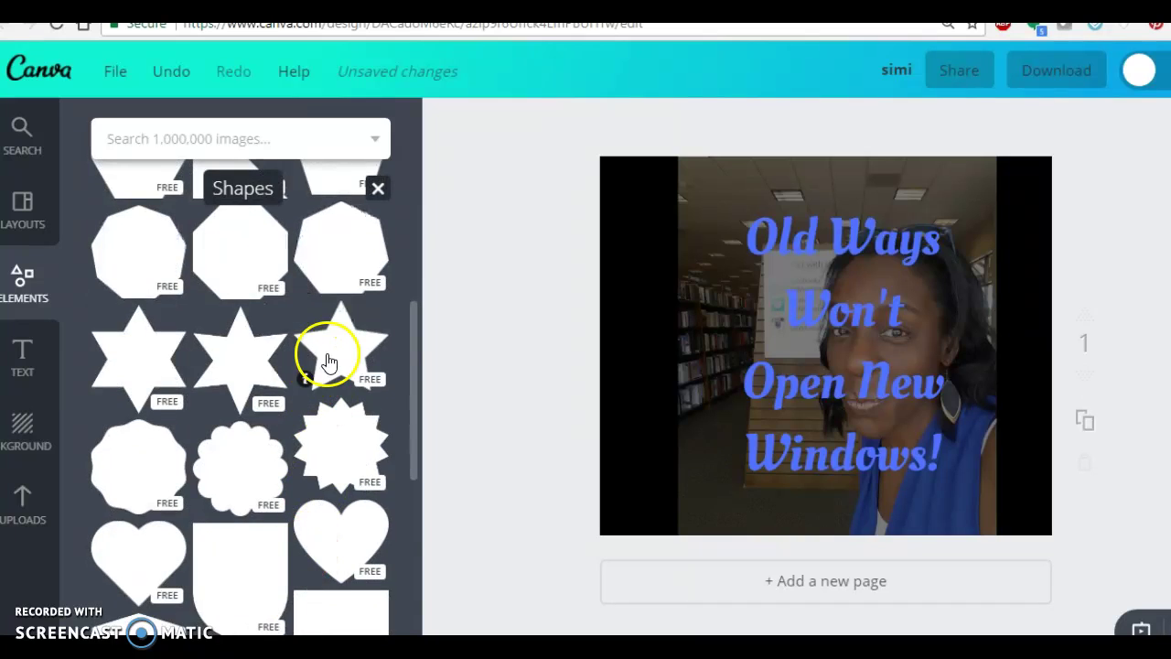
drag(364, 357, 399, 393)
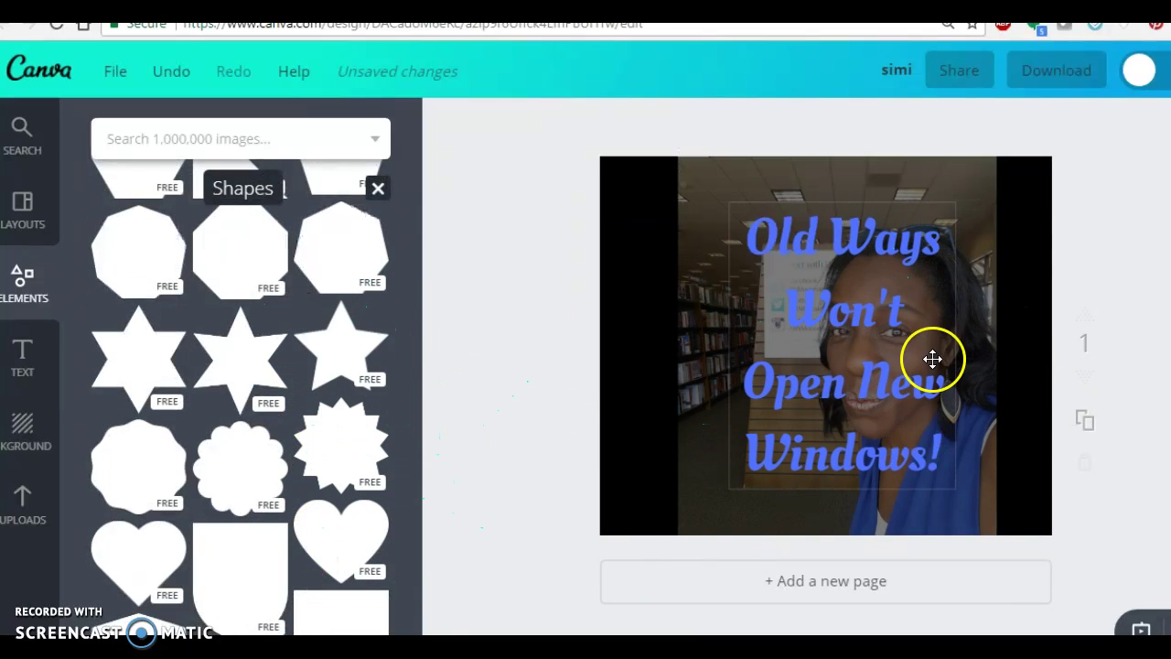
Remove the photo from the page and place the quote back in the page's centre
drag(866, 243, 888, 371)
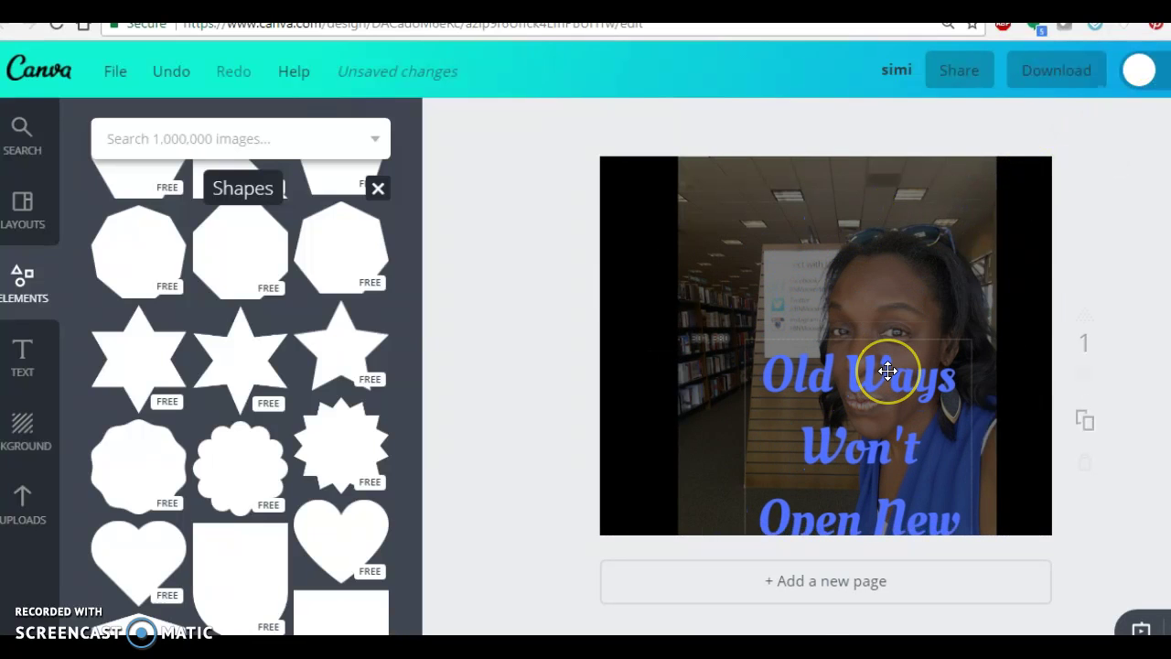
drag(866, 254, 248, 293)
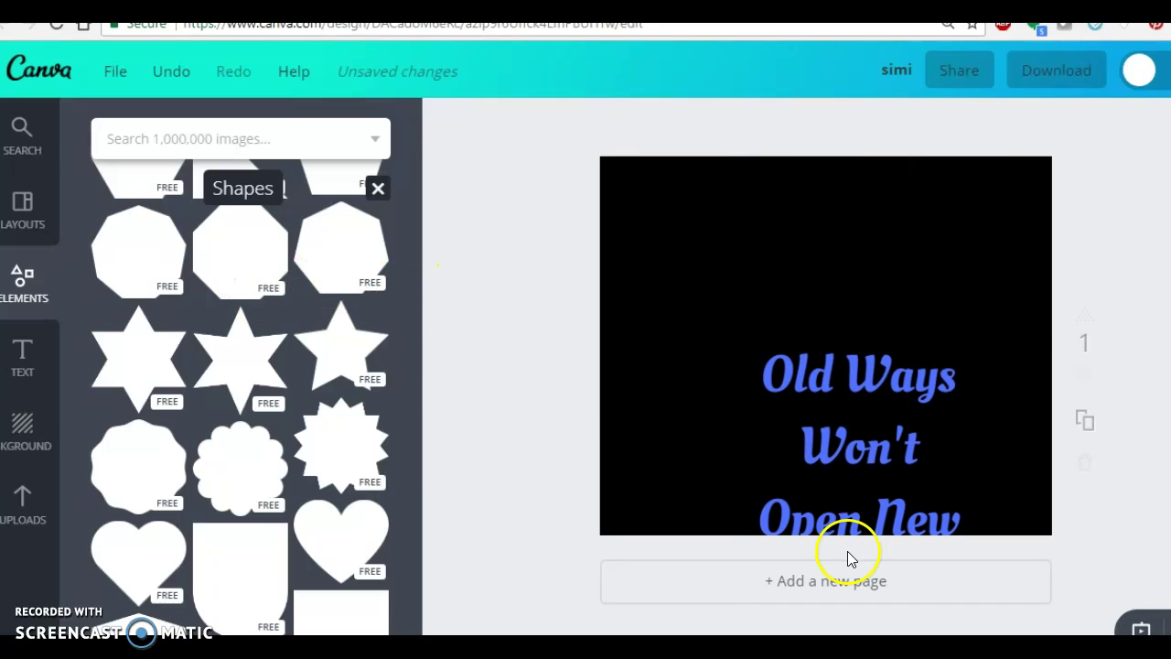
drag(846, 445, 818, 327)
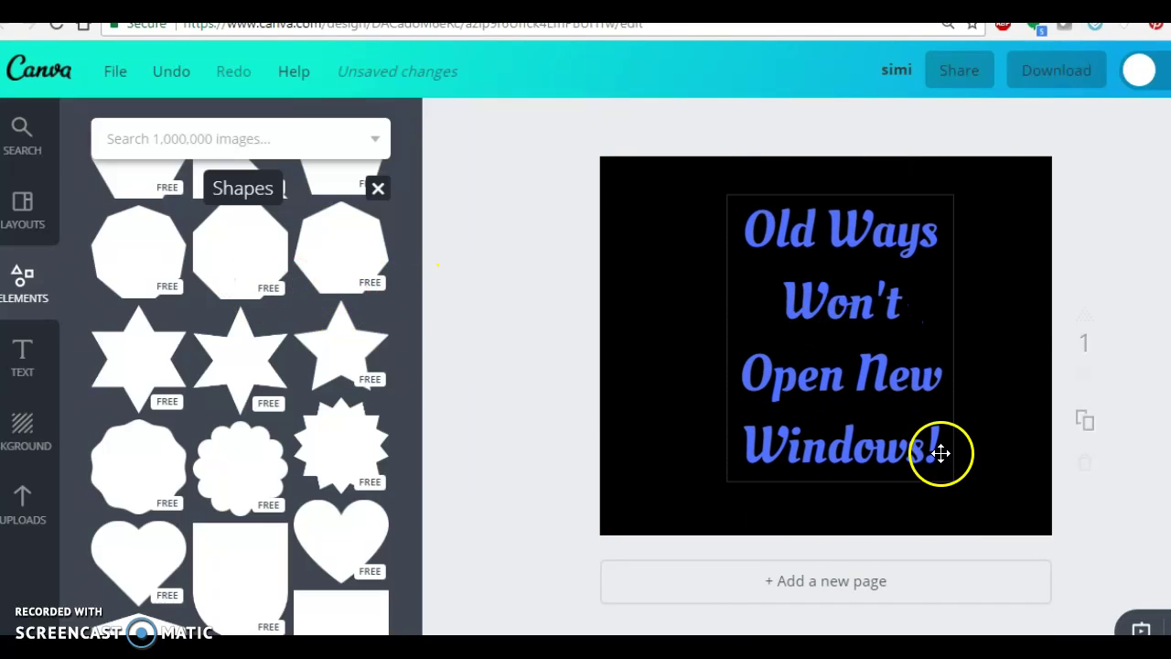
Add the many-pointed starburst shape over the quote and set its transparency to 54
drag(330, 466, 802, 359)
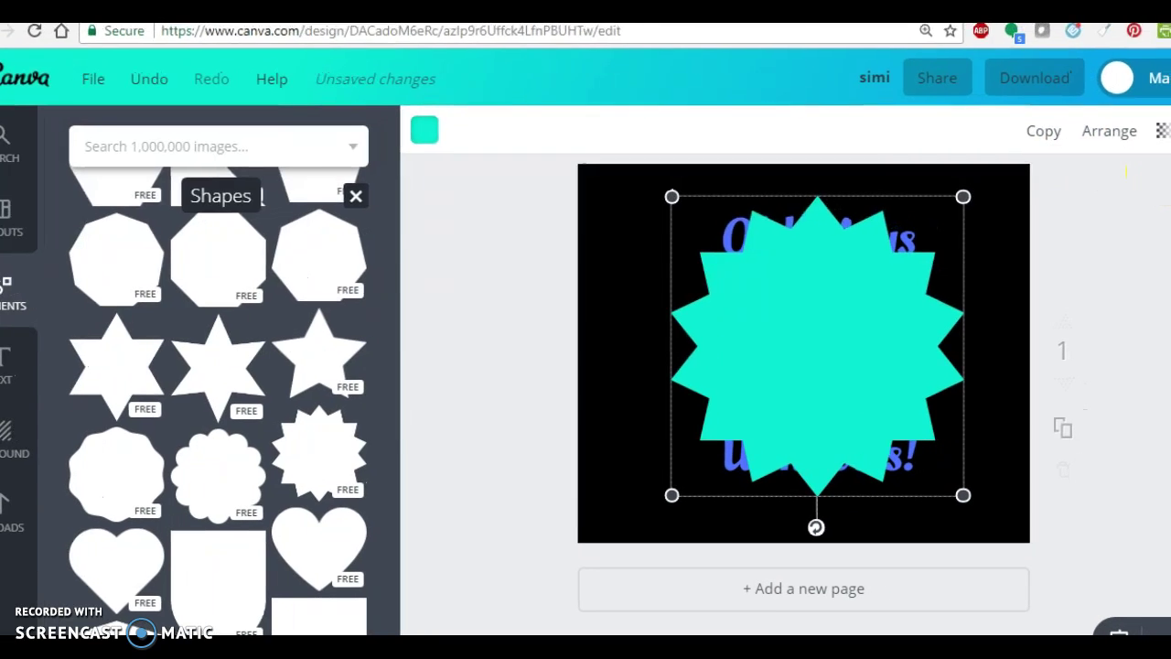
click(1160, 127)
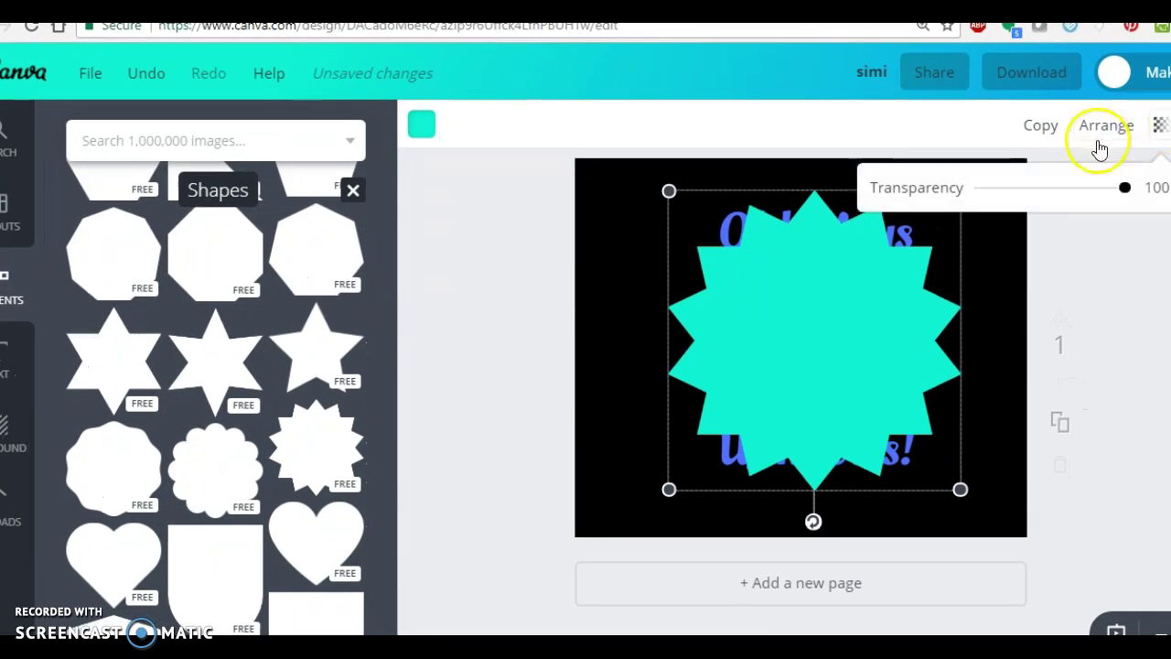
drag(1124, 189, 1017, 204)
drag(1014, 201, 1061, 202)
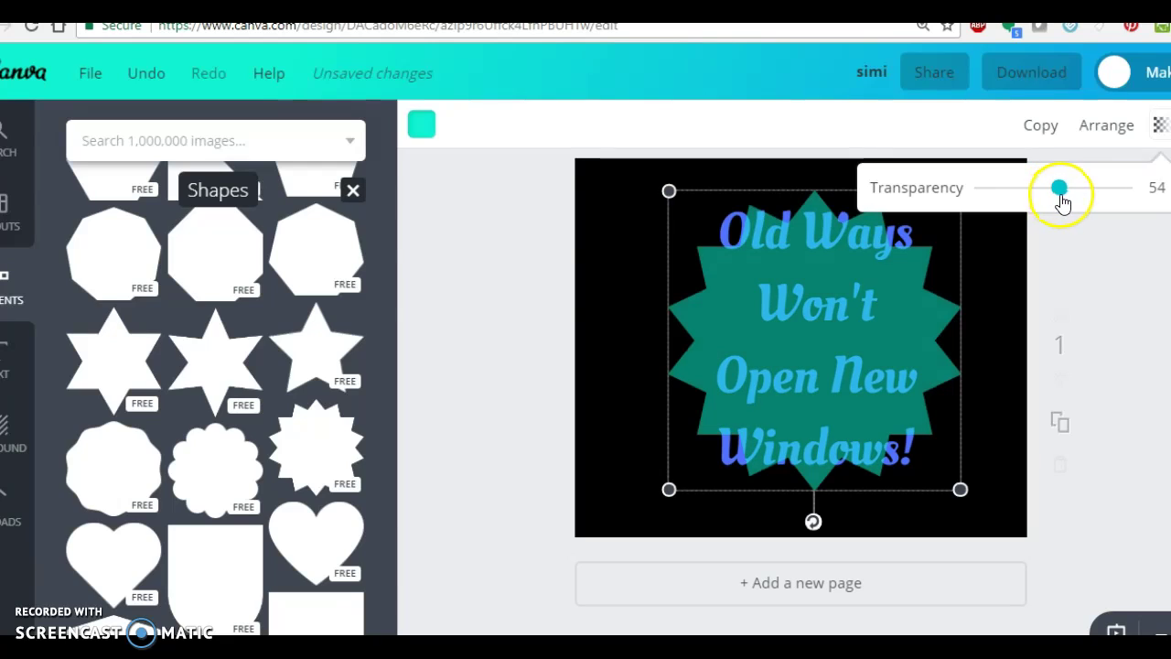
click(1117, 296)
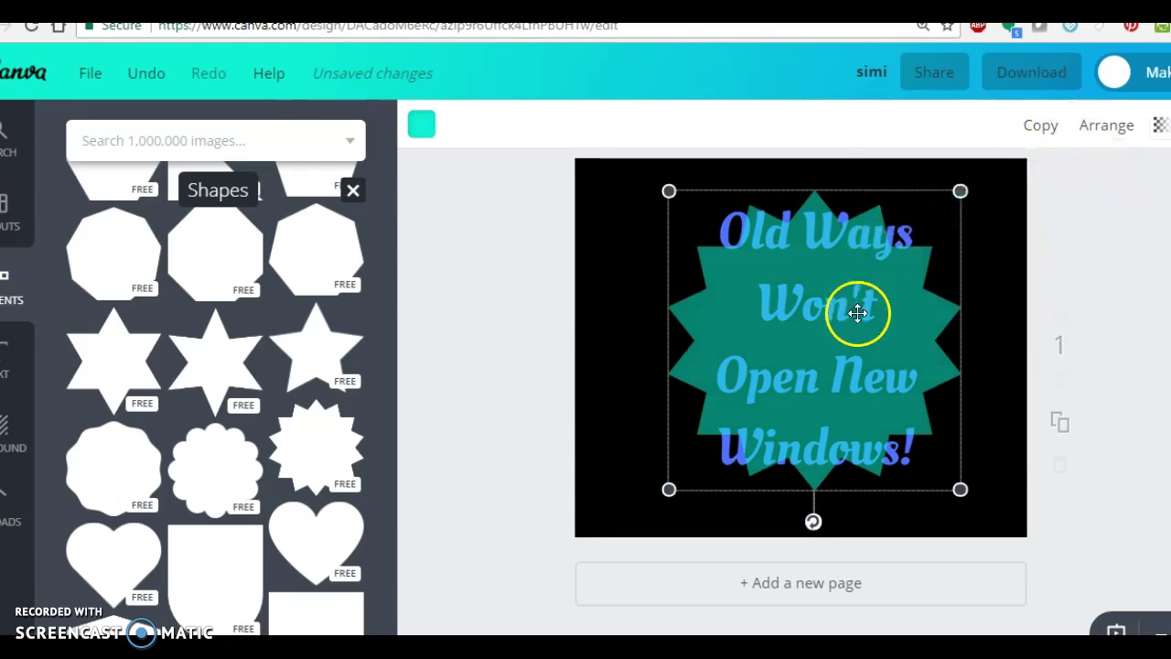
Remove the starburst shape from the page and close the Shapes collection
drag(934, 309, 274, 358)
scroll(275, 358, down, 1)
scroll(272, 357, up, 2)
scroll(274, 357, up, 5)
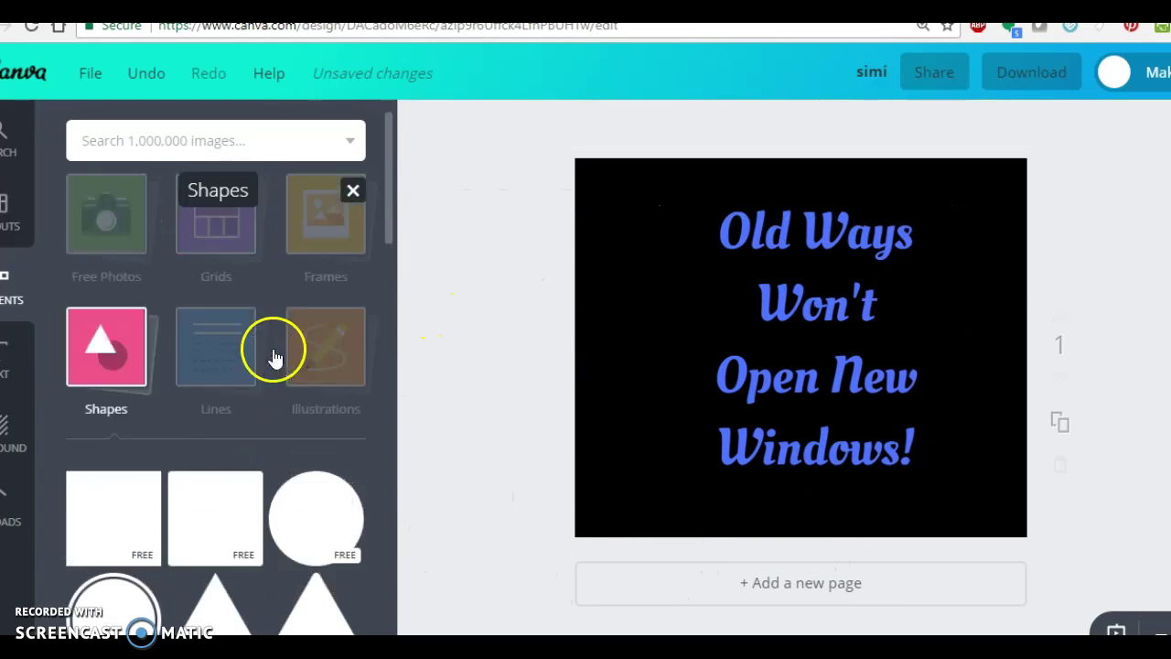
click(353, 202)
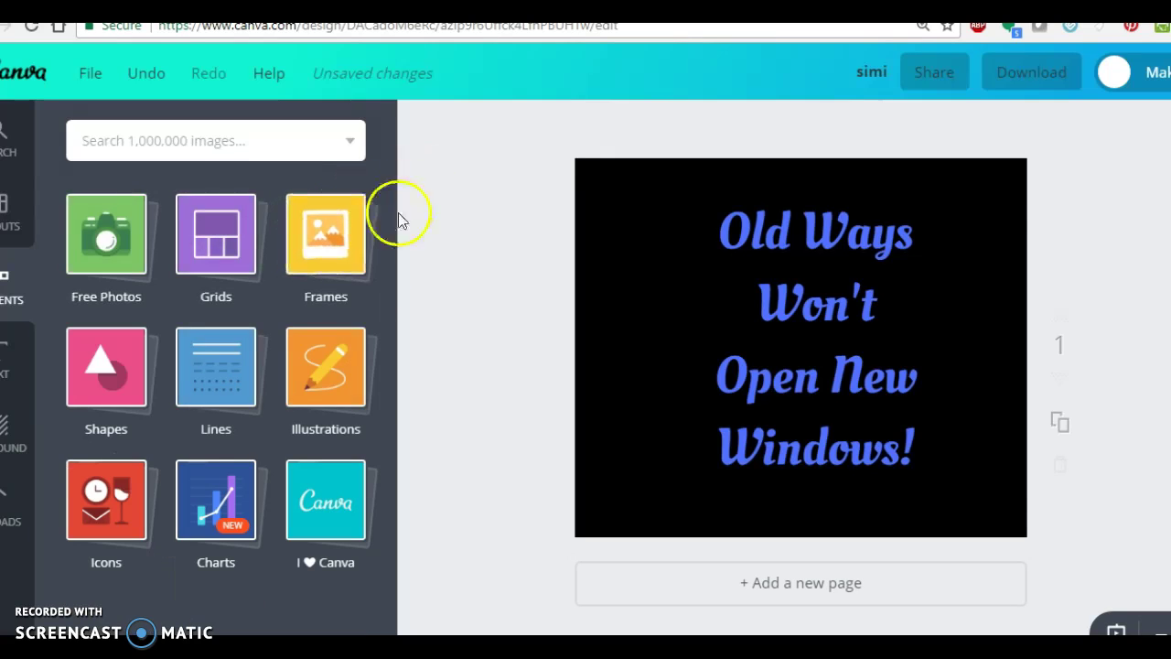
Open the Frames collection of the elements and browse to the plain and rounded square frames
click(329, 243)
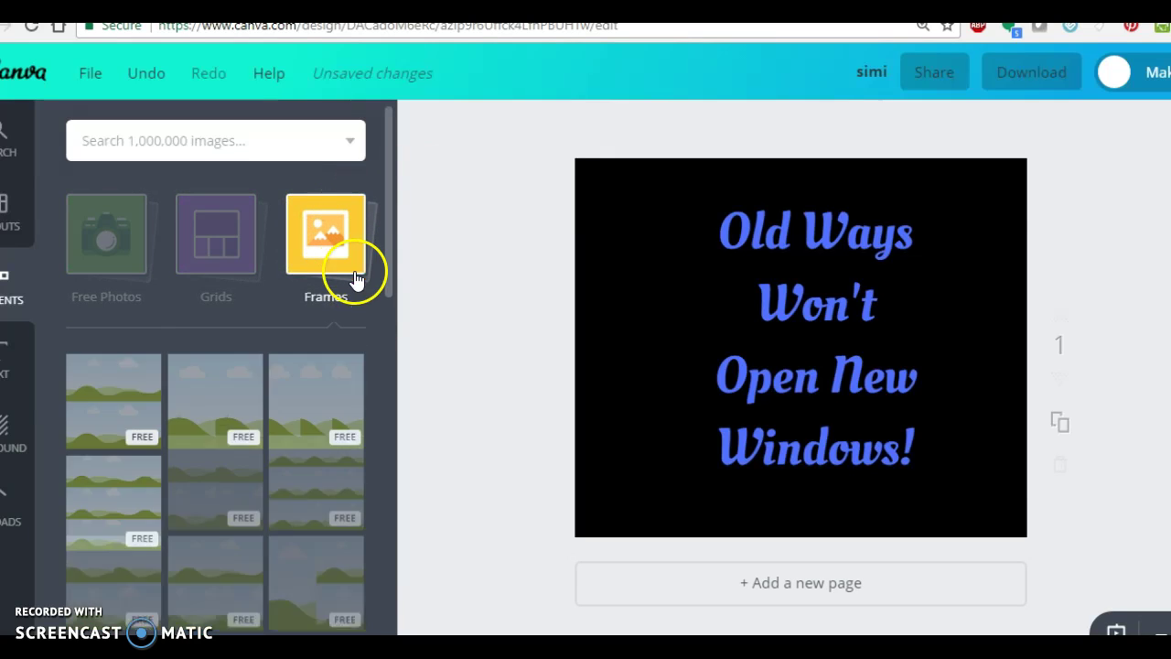
scroll(315, 448, down, 5)
scroll(319, 455, down, 5)
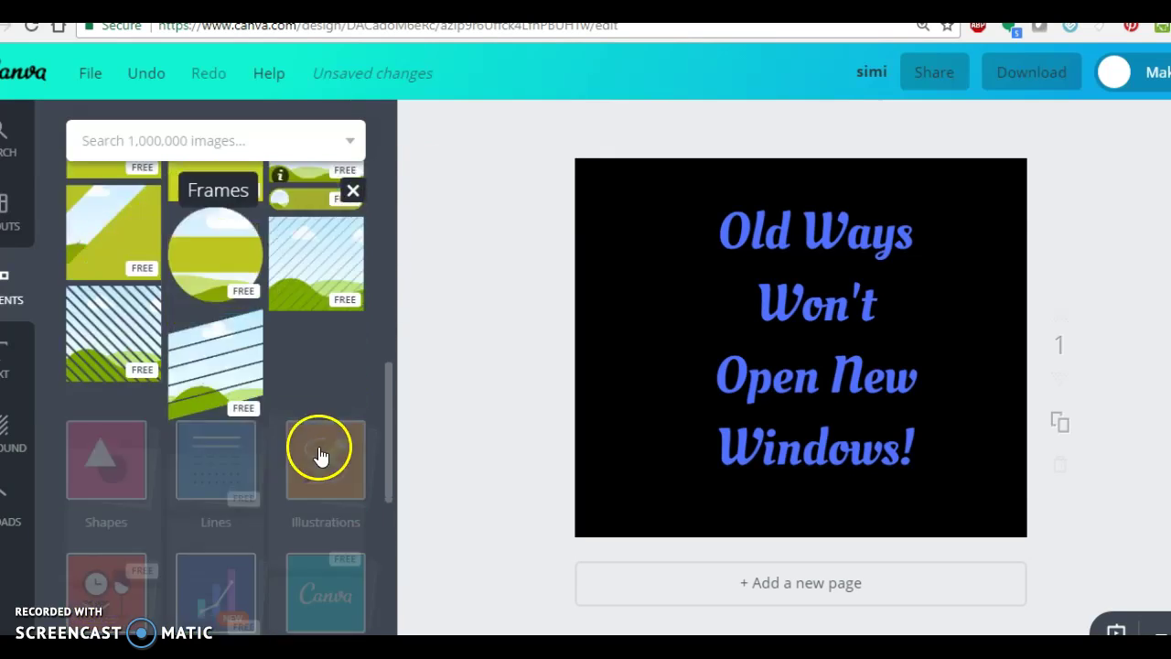
scroll(320, 458, down, 5)
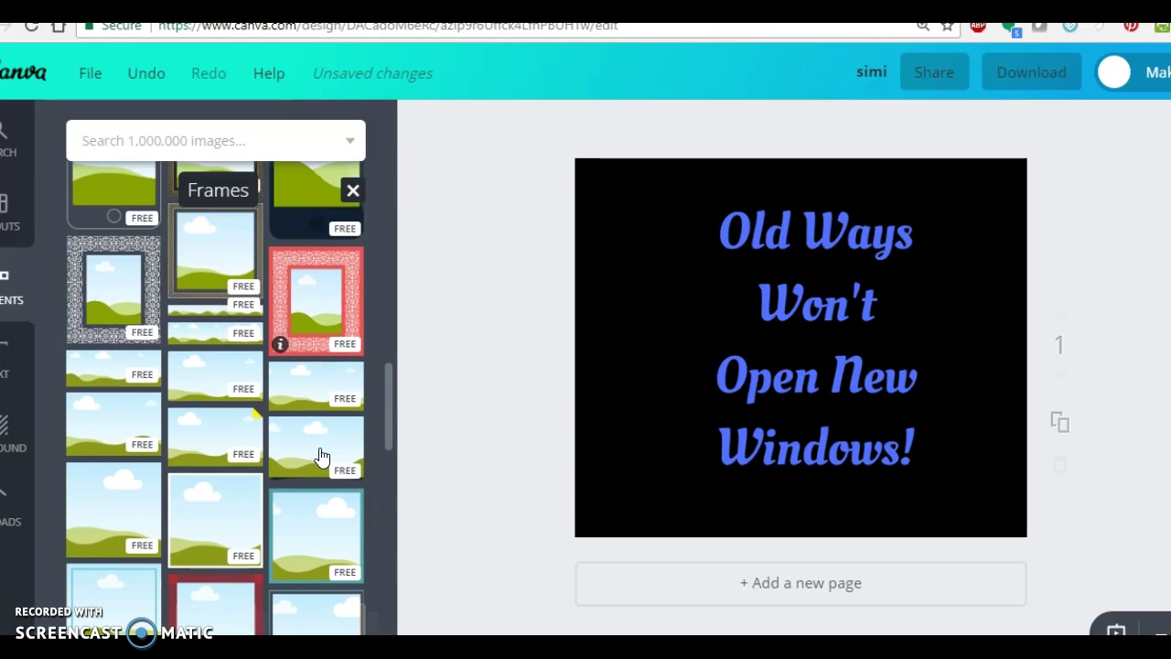
scroll(321, 457, down, 5)
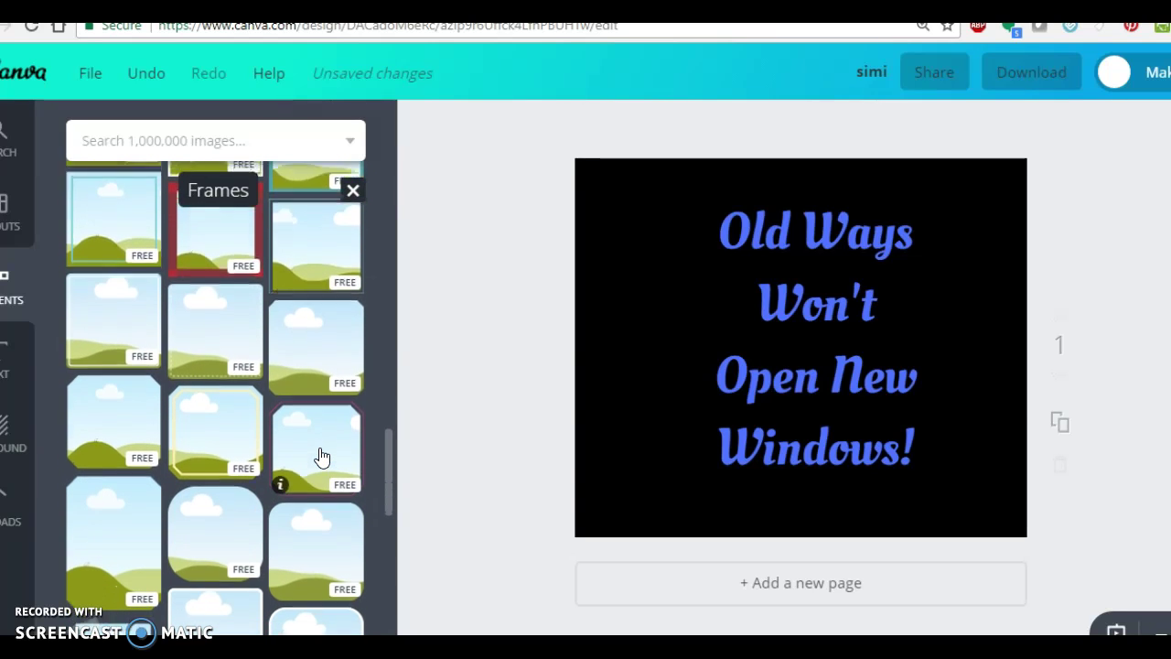
scroll(320, 453, up, 5)
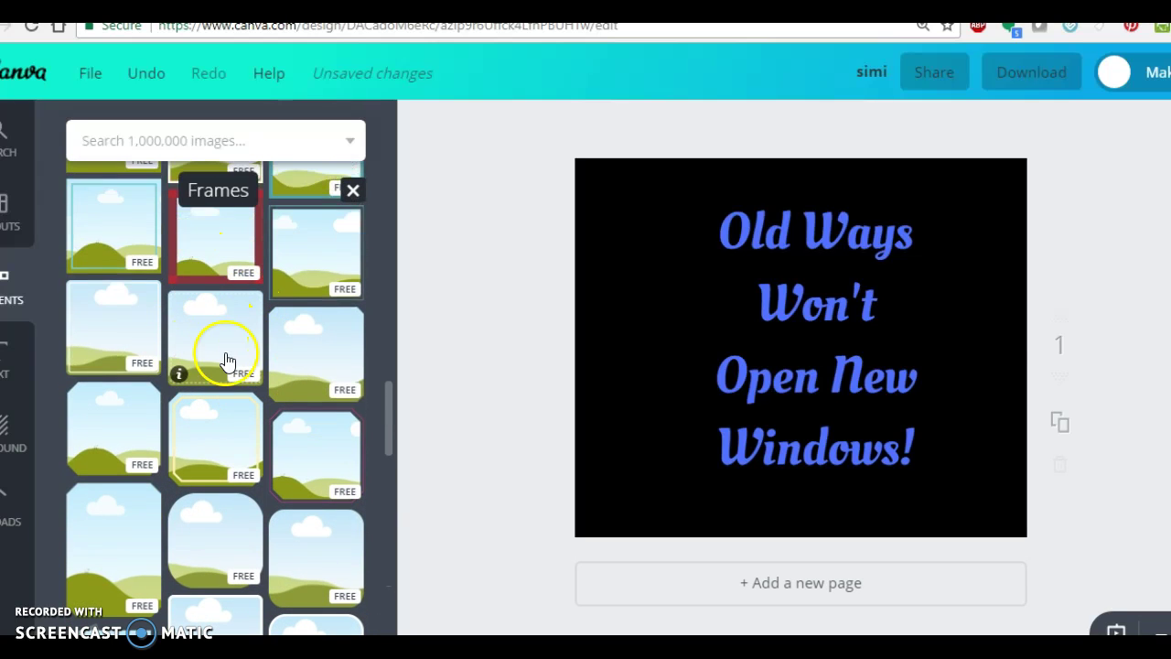
Add a square picture frame with rounded corners over the quote and enlarge it to nearly the page's full height
drag(233, 343, 829, 319)
drag(683, 219, 579, 196)
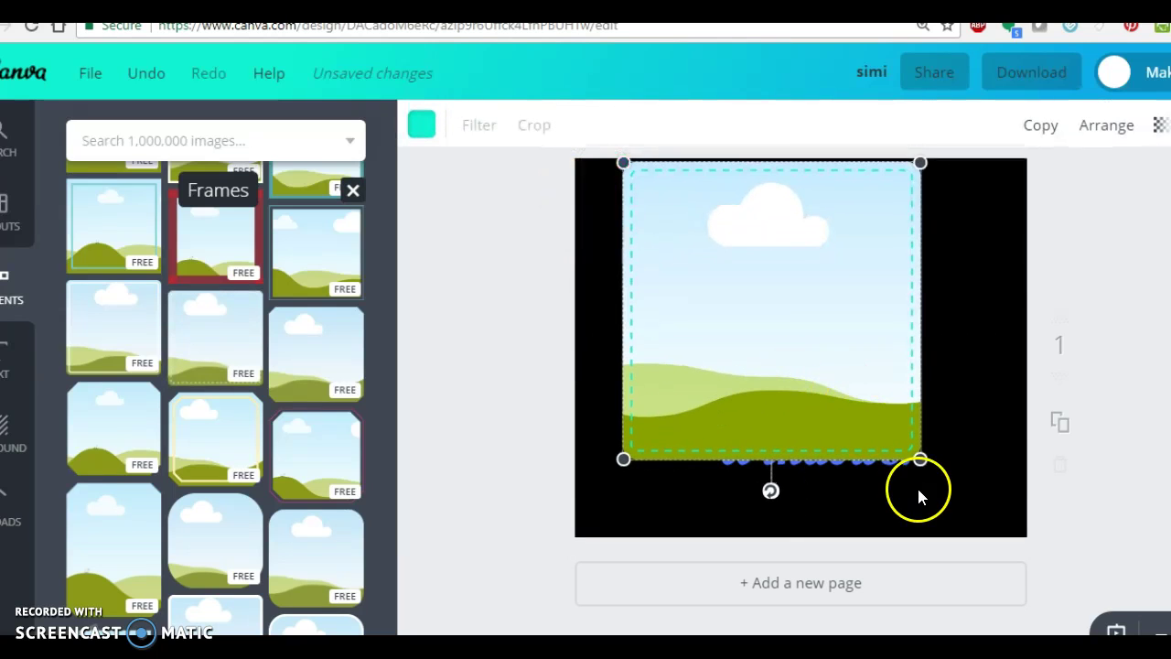
drag(920, 457, 998, 522)
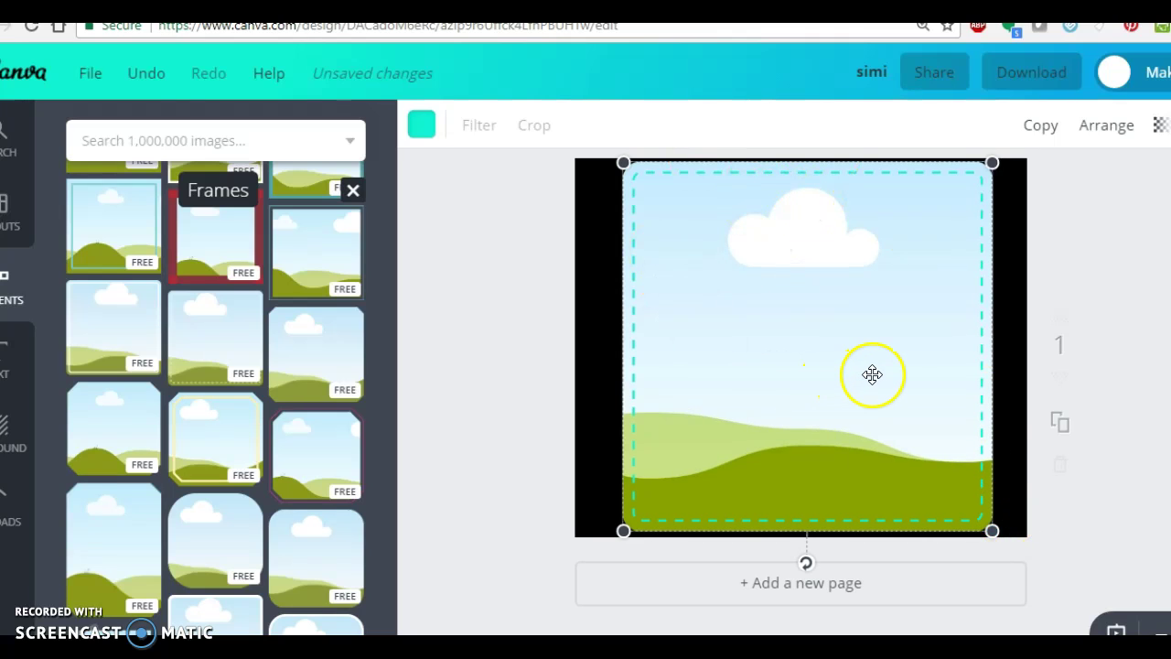
Set the square frame's transparency to 53
click(1159, 126)
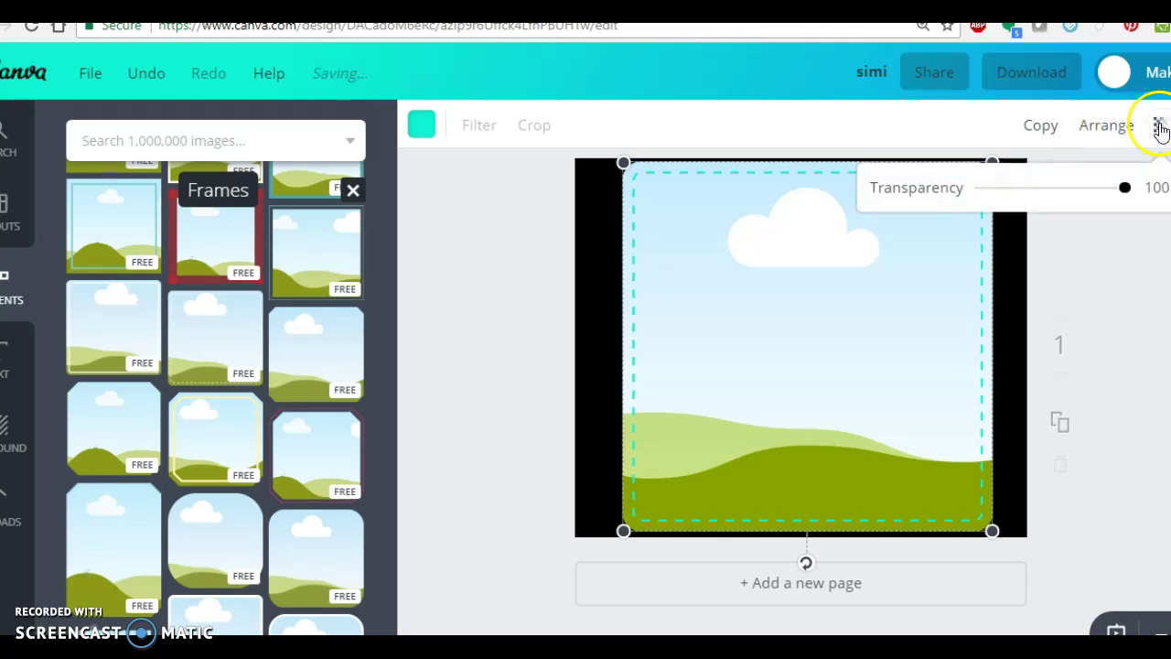
drag(1126, 191, 1060, 201)
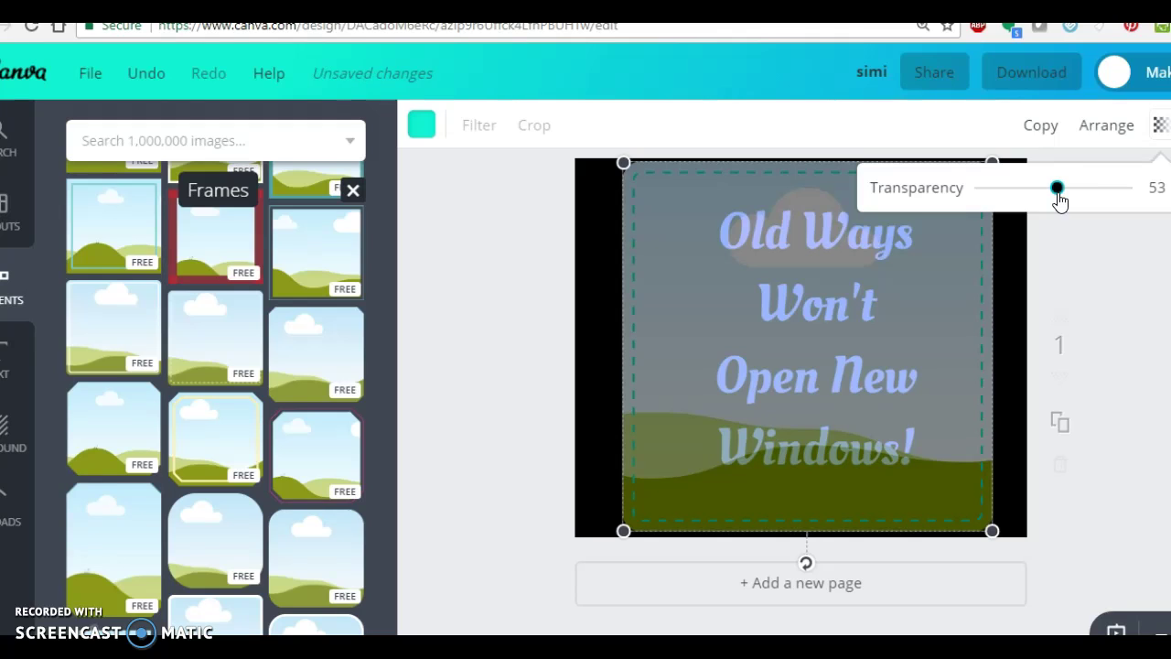
click(1078, 267)
Enlarge the square frame beyond the page's width and shift it down so the page's upper strip is uncovered
drag(992, 530, 1052, 587)
drag(626, 589, 521, 596)
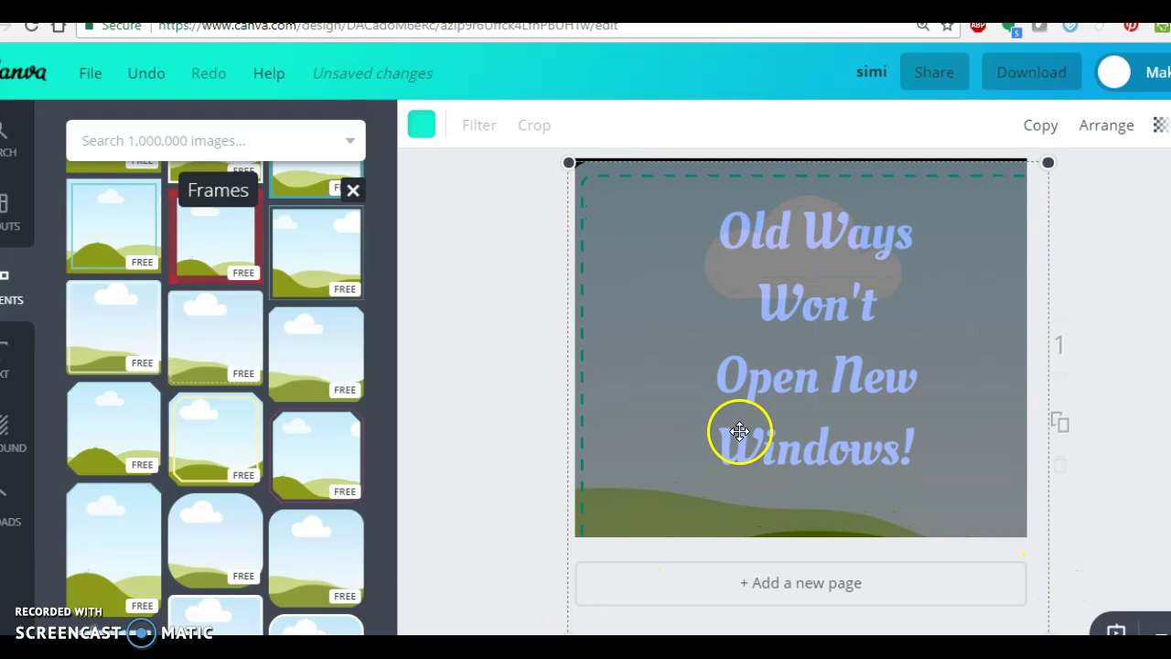
drag(860, 262, 851, 317)
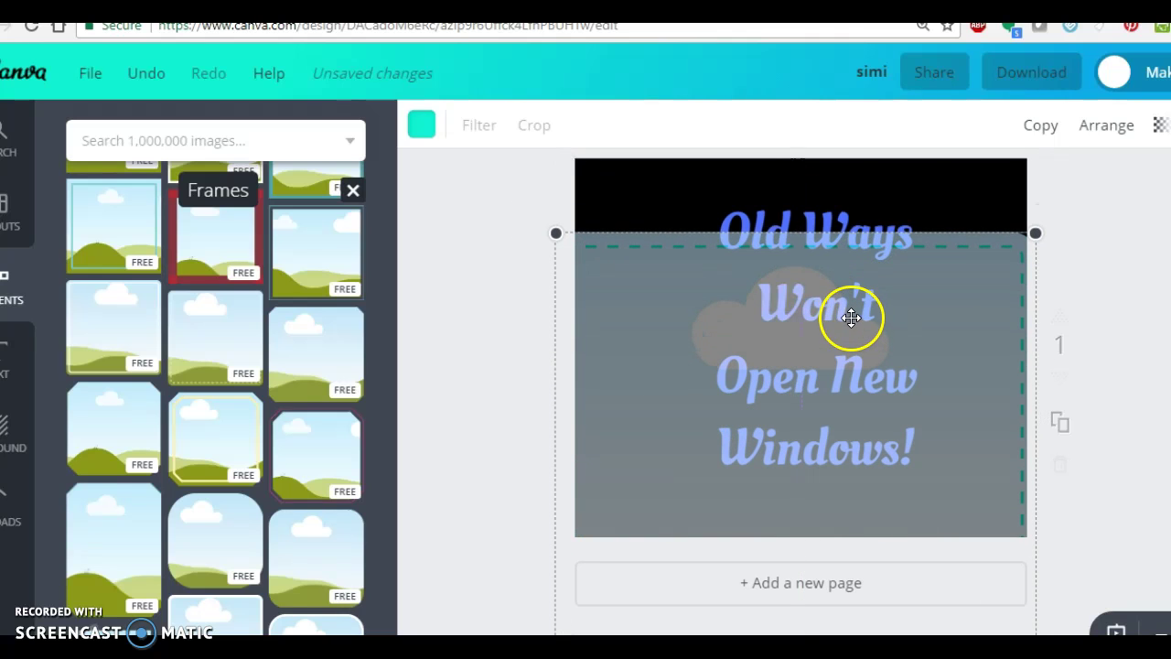
Recolour the quote with the light blue of the default palette
click(828, 203)
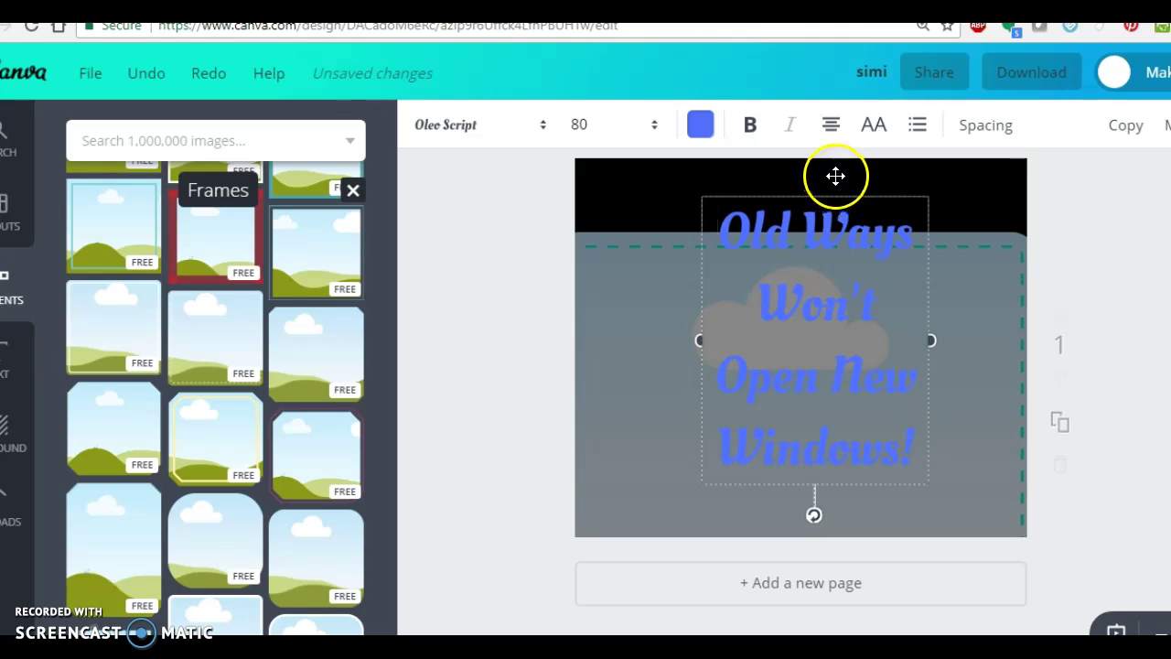
click(701, 123)
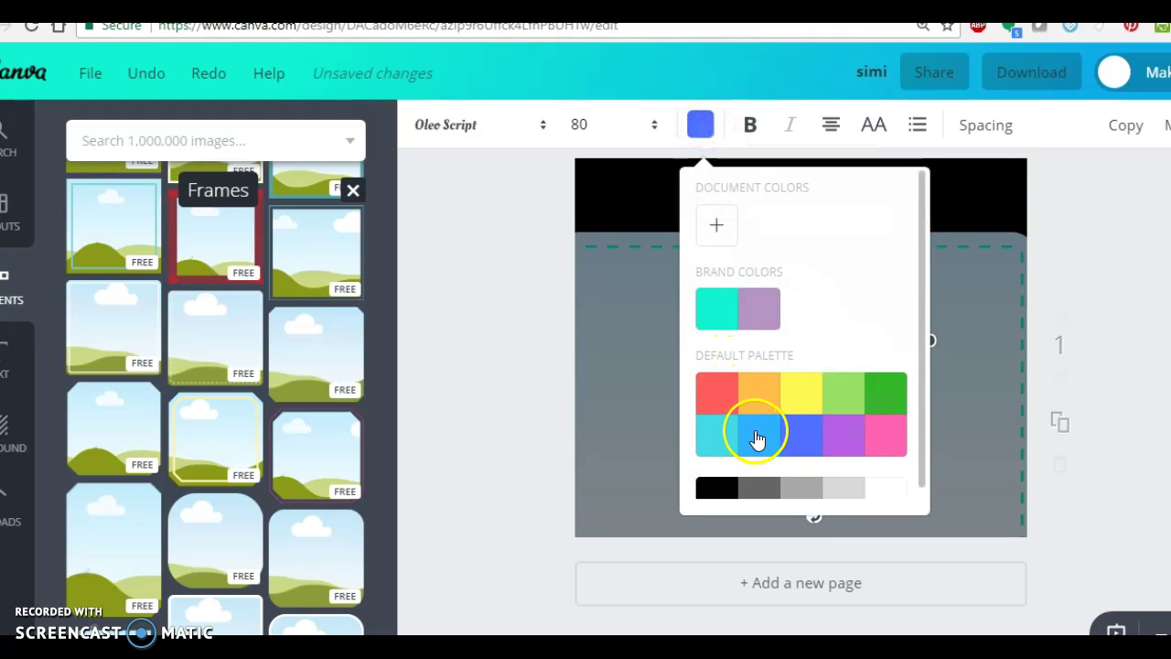
click(742, 441)
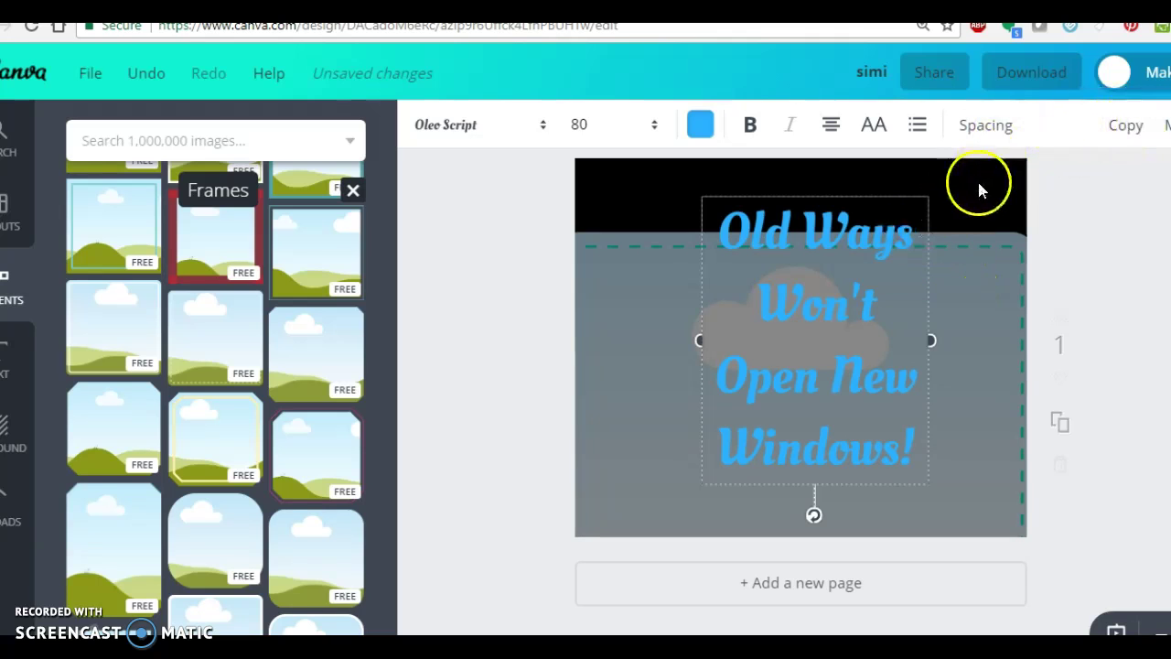
Nudge the quote slightly upward and move the square frame up to cover the page
mouse_move(933, 269)
mouse_down()
mouse_move(943, 209)
mouse_move(938, 278)
mouse_move(936, 259)
mouse_up()
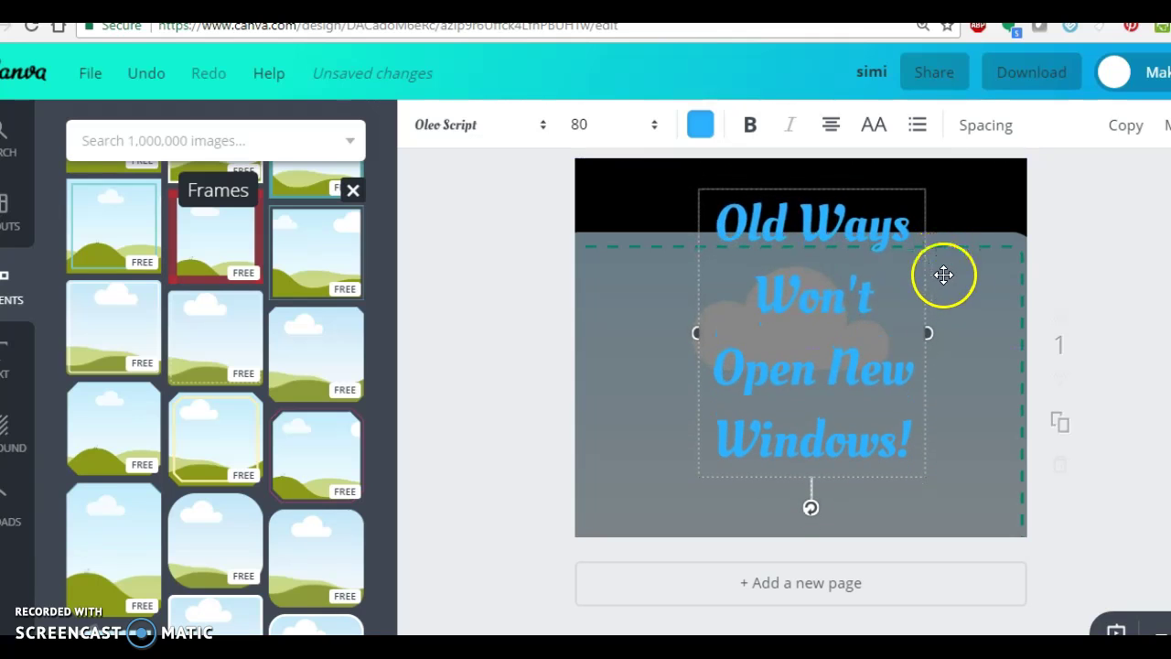
drag(980, 358, 977, 249)
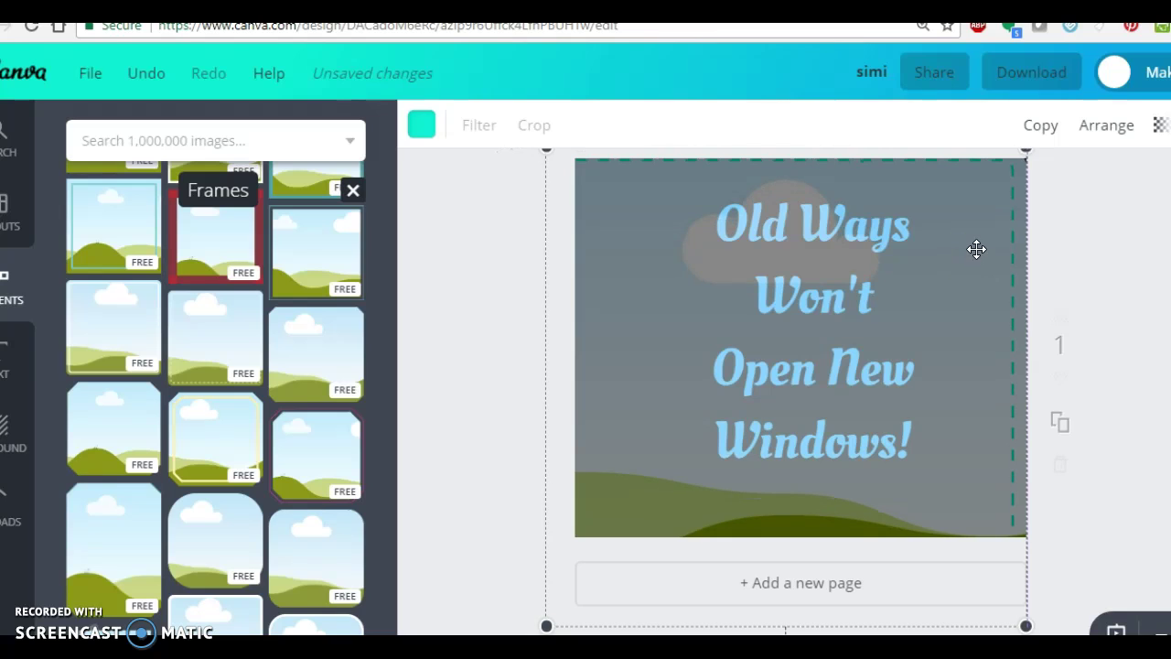
click(1099, 216)
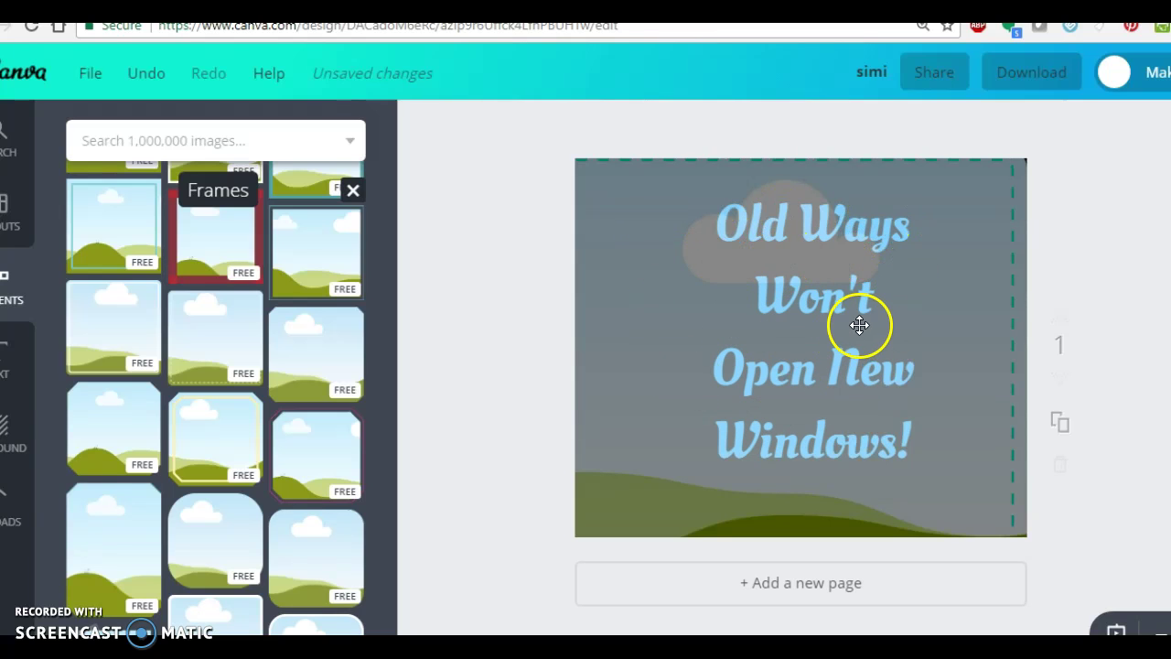
Undo the quote edits and the square frame's enlargement and transparency changes, and remove the frame from the page
click(144, 77)
click(144, 77)
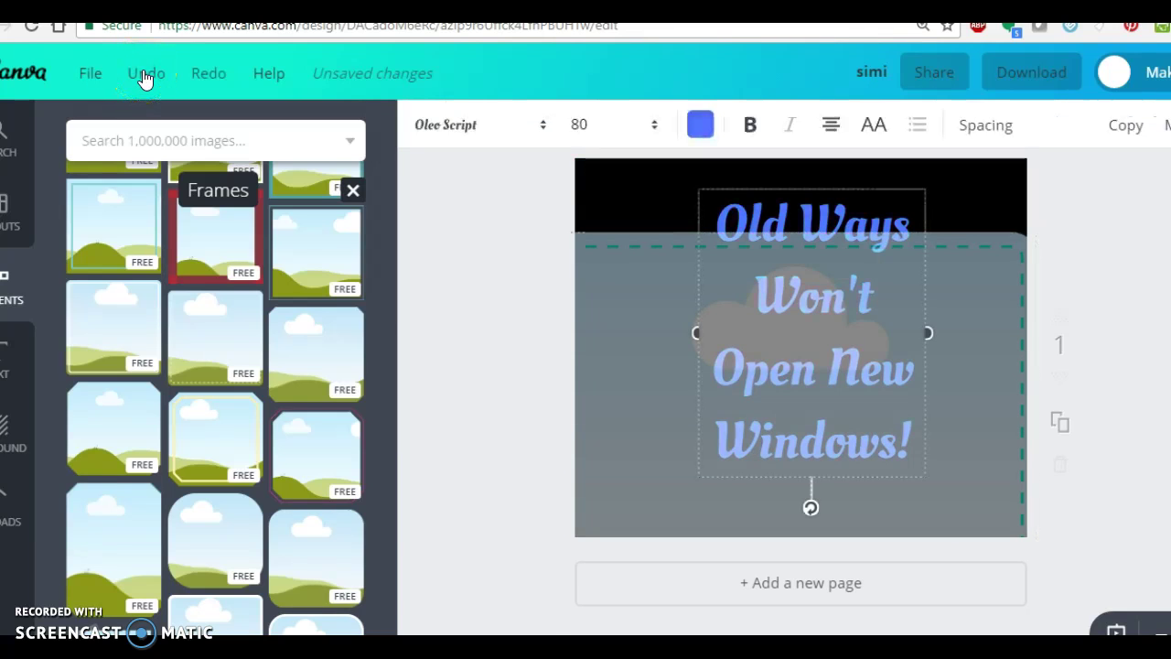
click(144, 78)
click(145, 77)
click(145, 78)
click(145, 78)
click(145, 78)
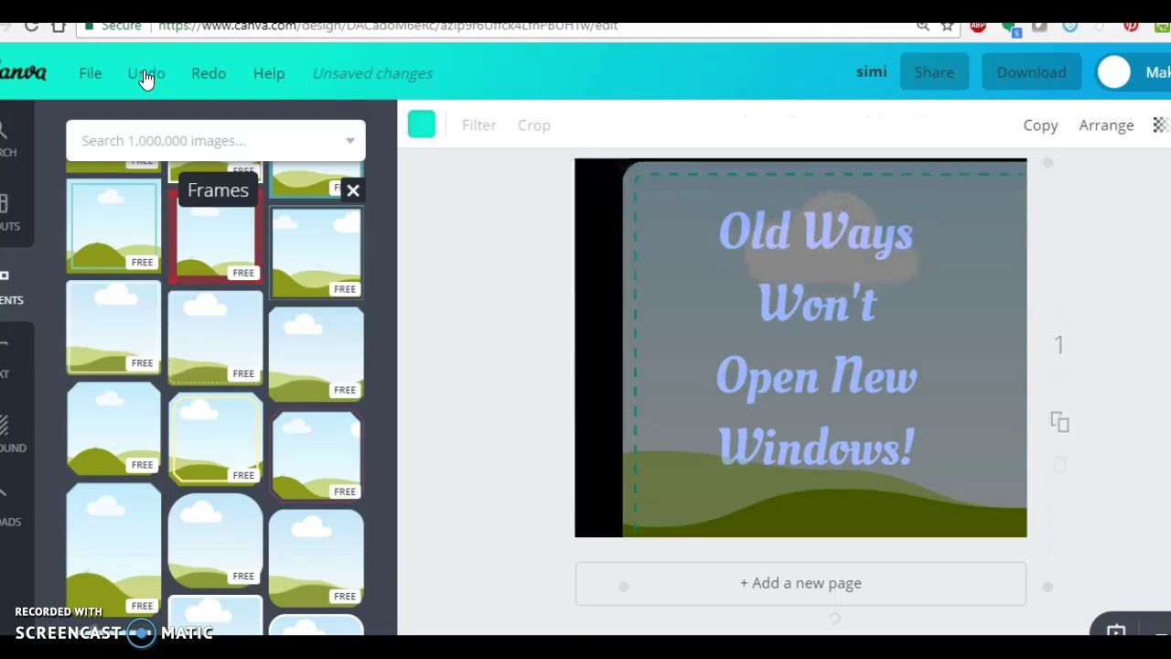
click(144, 77)
click(144, 78)
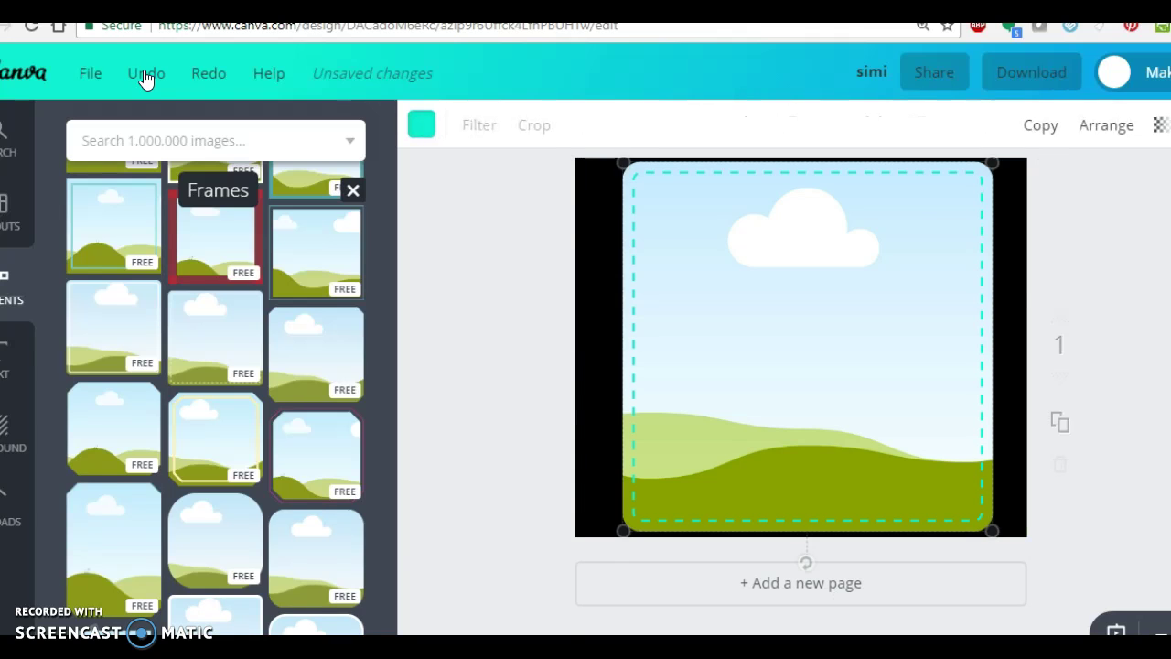
drag(697, 241, 173, 253)
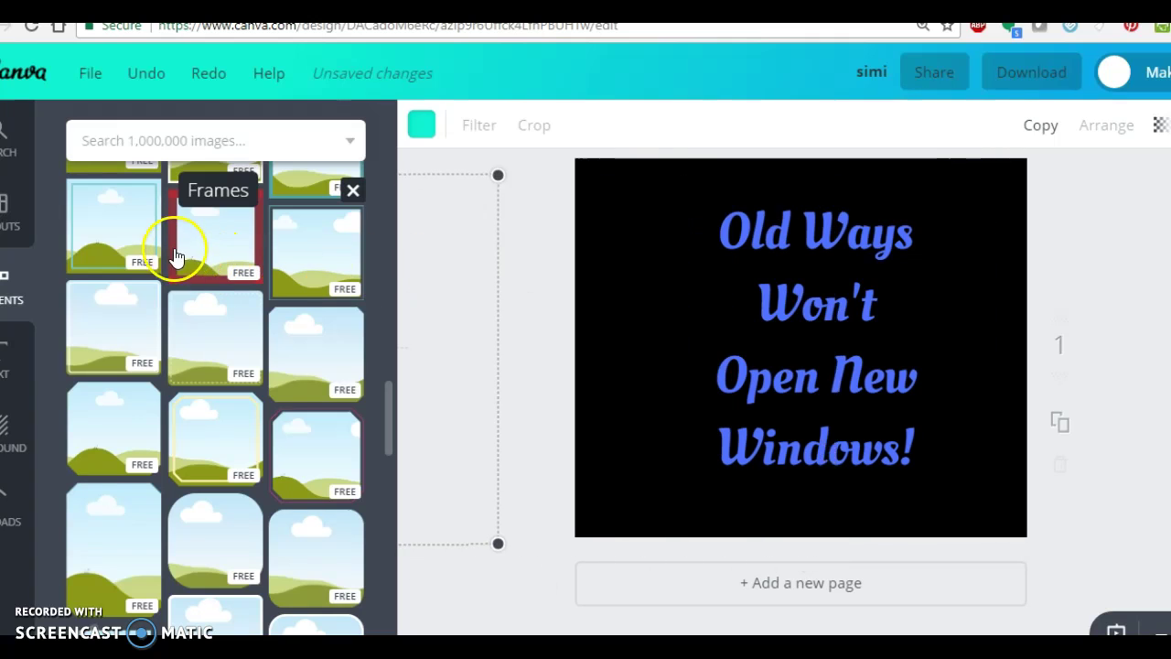
Browse further through the Frames collection to the open-book and window frames
scroll(229, 467, down, 10)
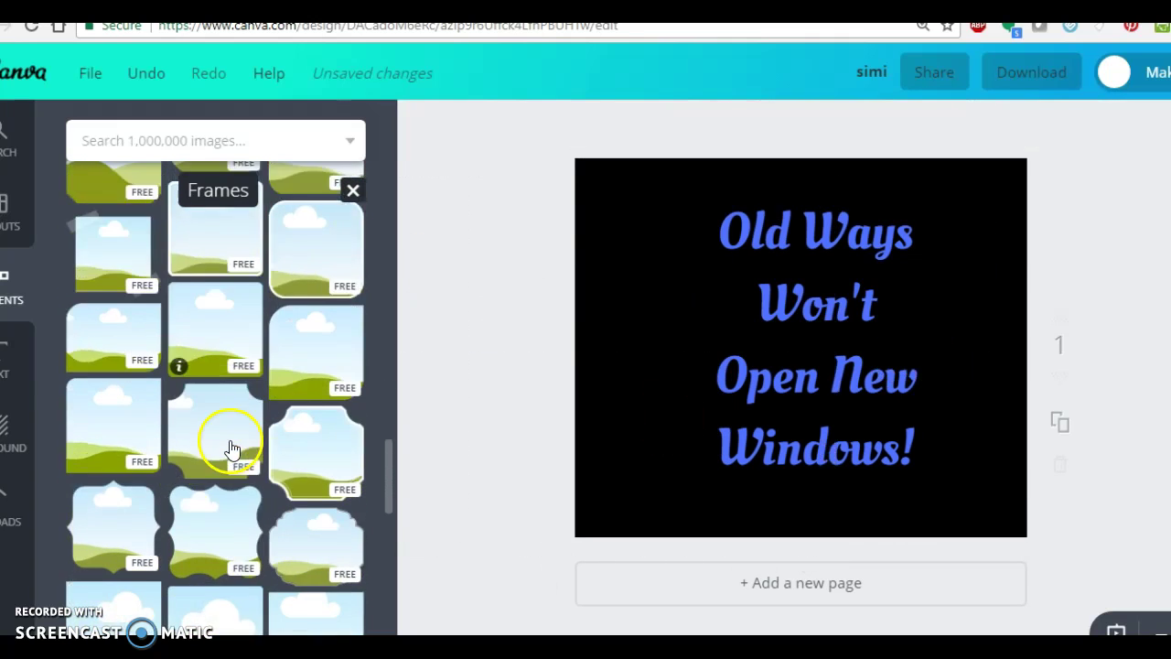
scroll(233, 449, down, 10)
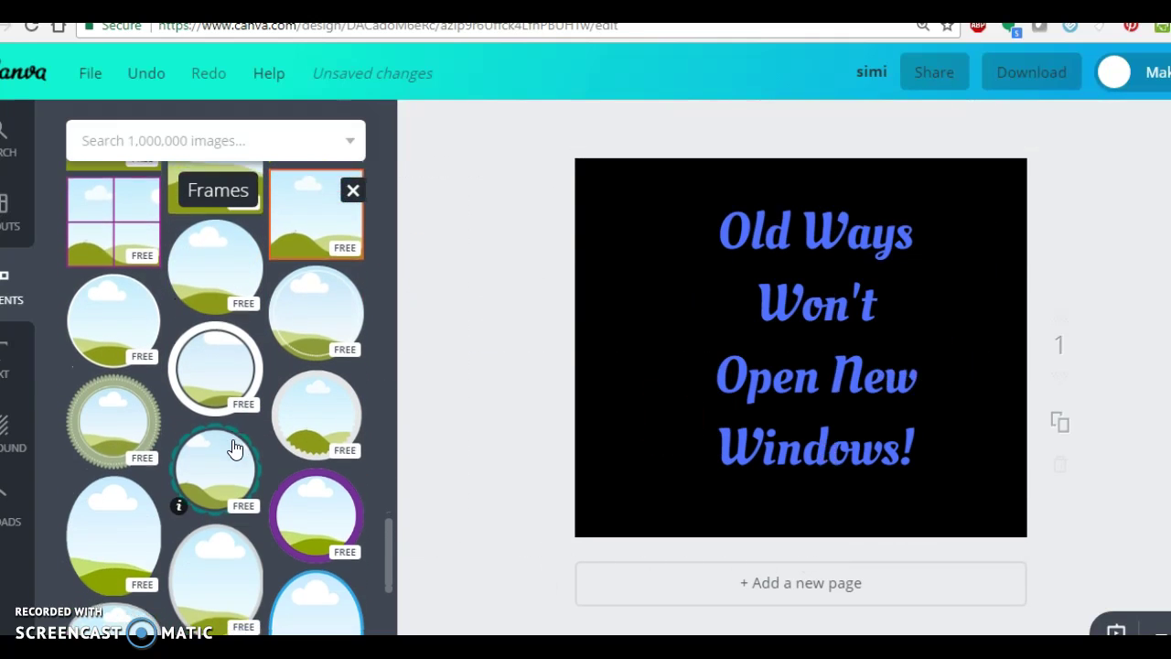
scroll(235, 448, up, 4)
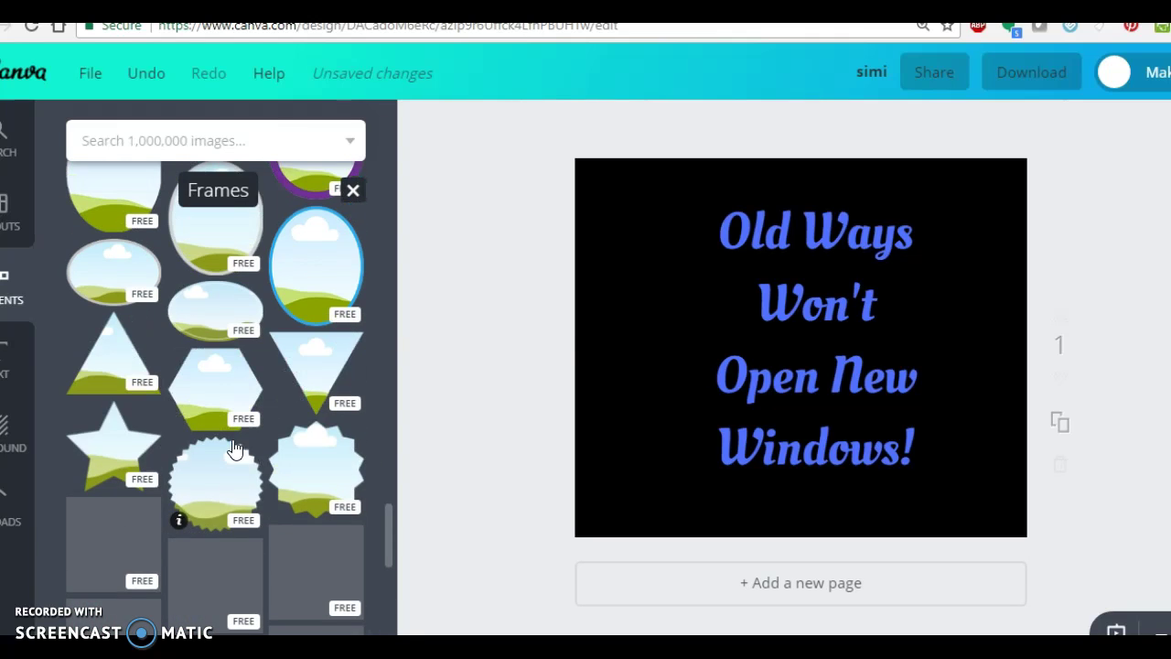
scroll(235, 448, down, 3)
scroll(235, 449, down, 5)
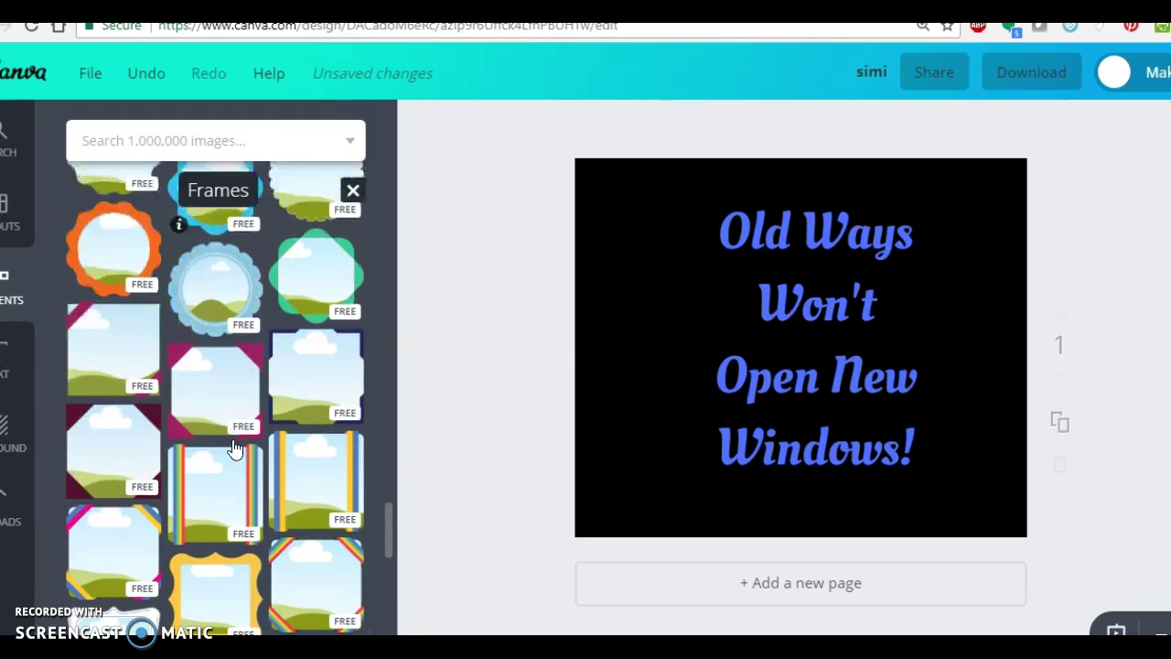
scroll(236, 448, down, 2)
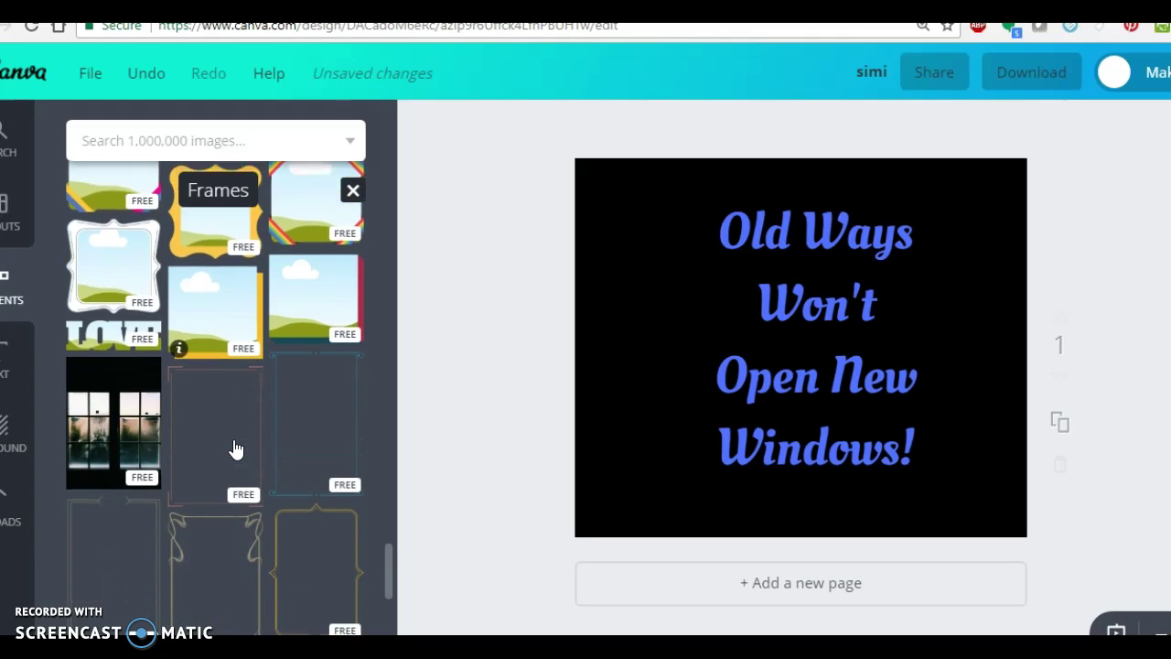
scroll(235, 448, down, 2)
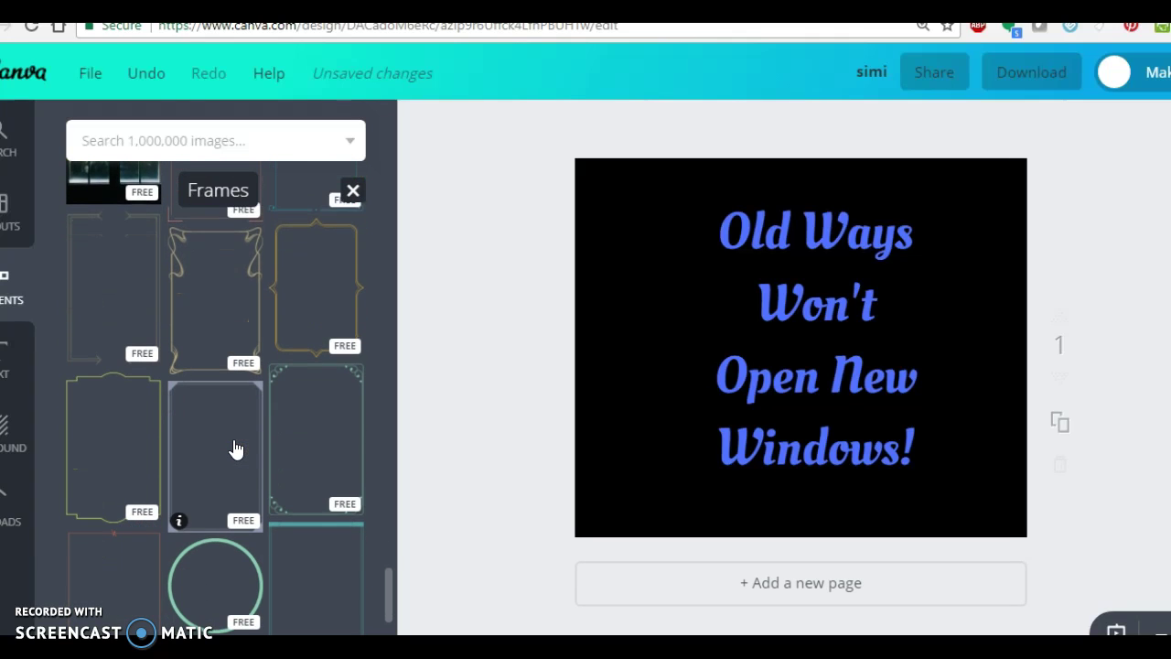
scroll(235, 448, down, 1)
scroll(236, 447, down, 1)
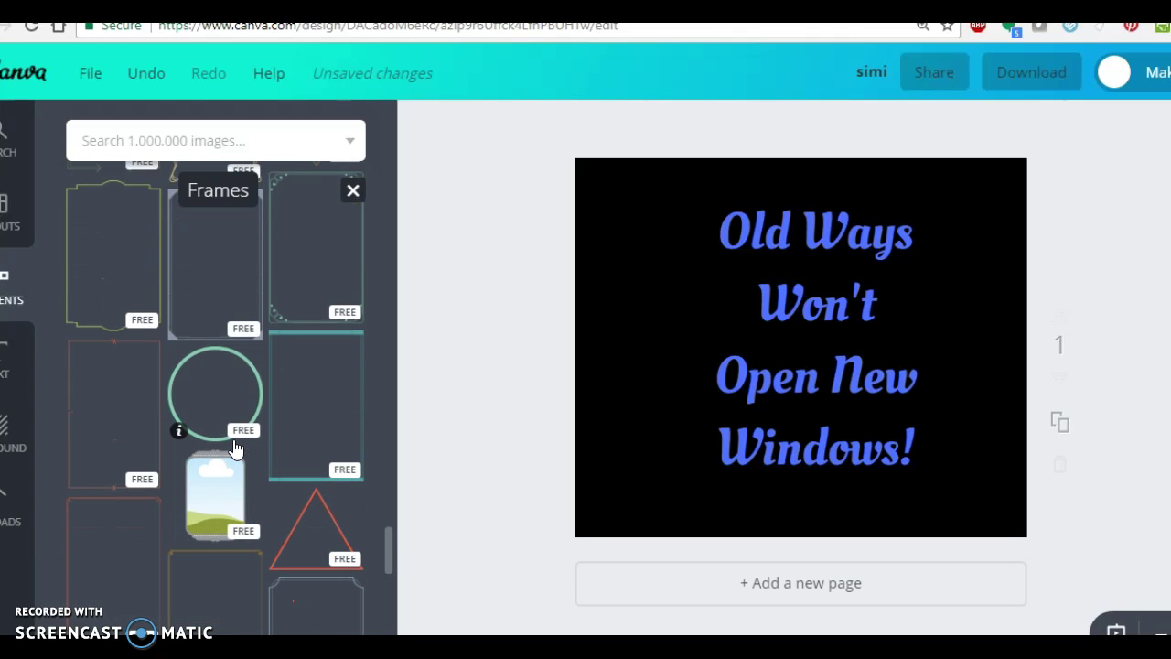
scroll(235, 448, down, 2)
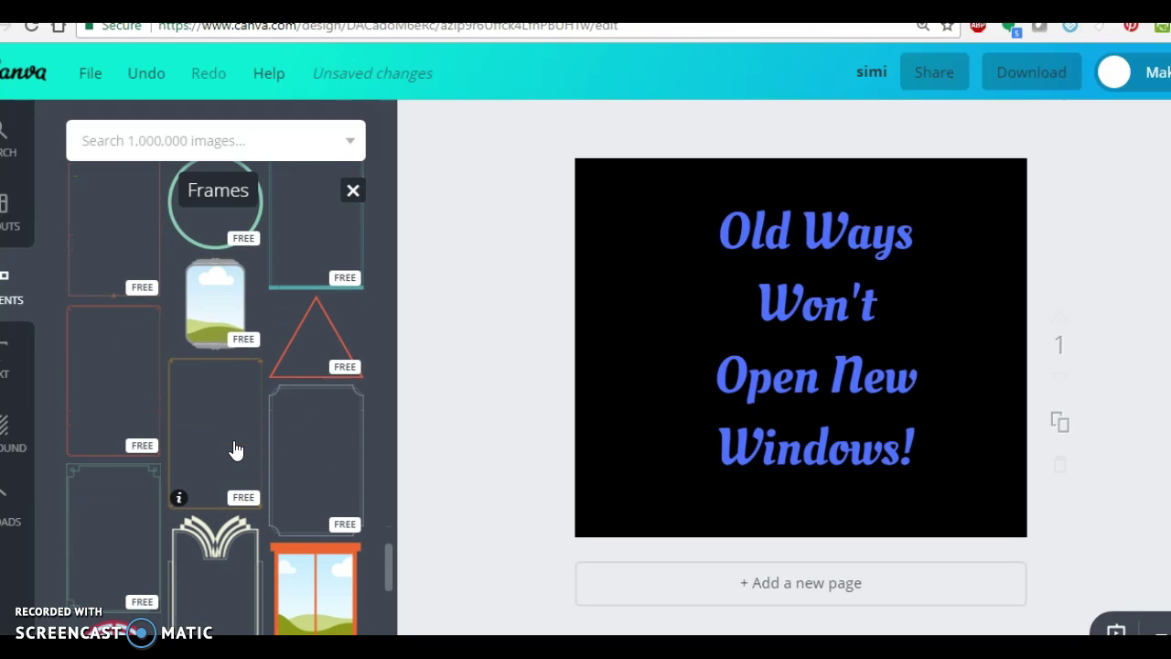
scroll(235, 448, down, 3)
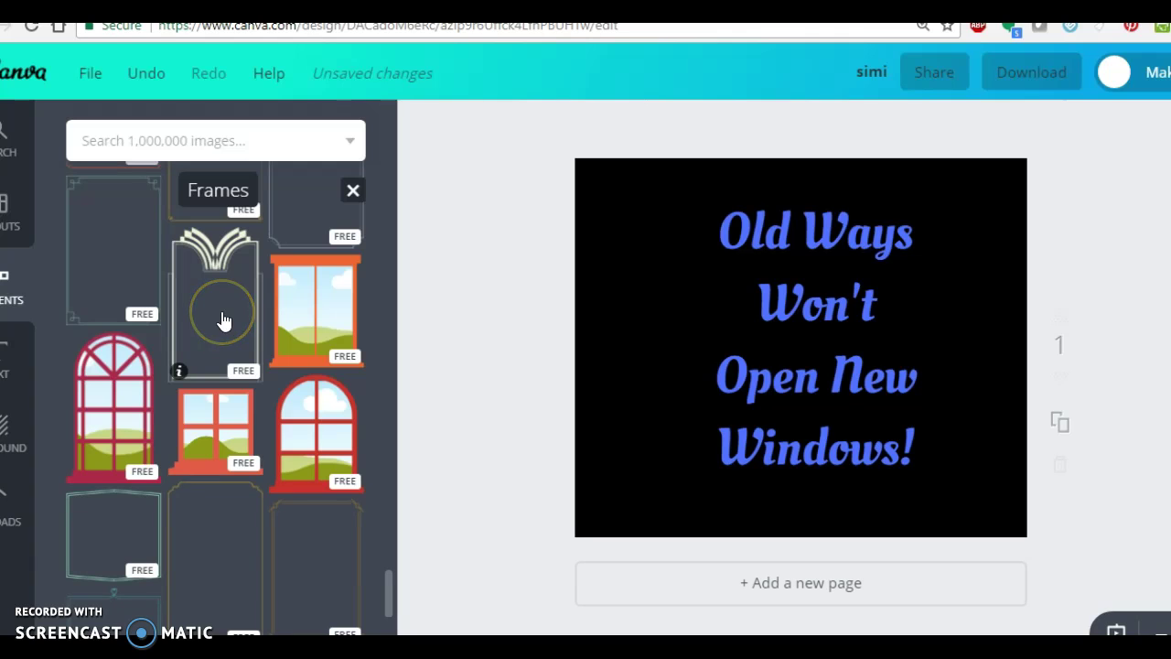
Add the cream open-book frame over the quote, stretch it to nearly the page's height and centre it around the text
drag(224, 321, 823, 351)
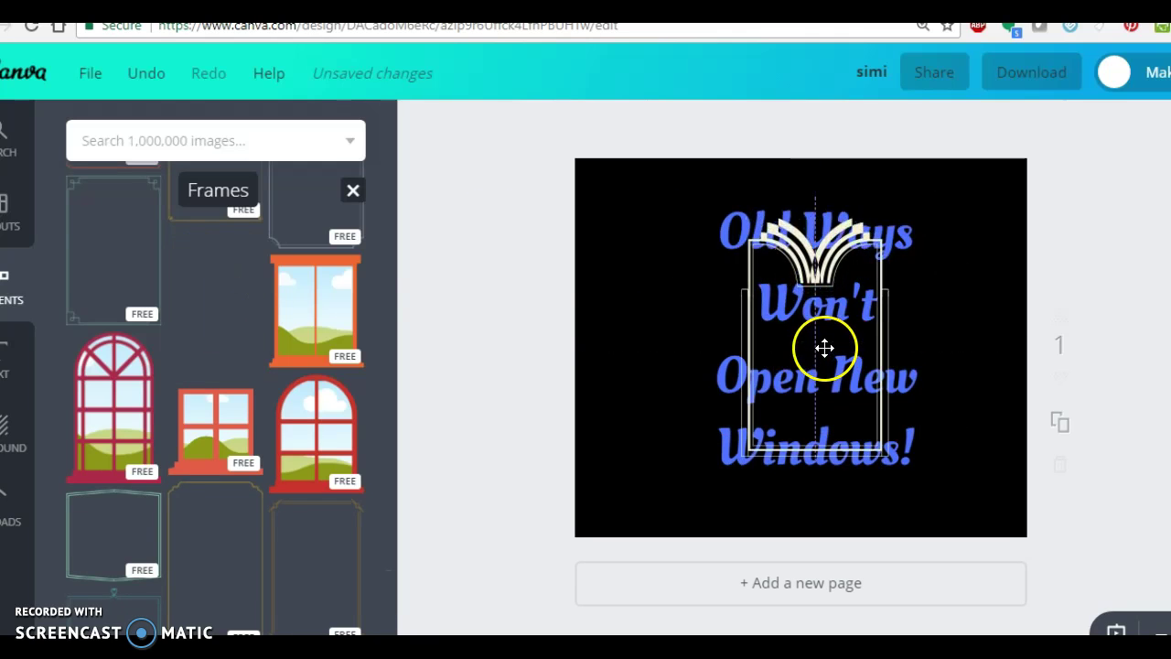
drag(741, 218, 568, 229)
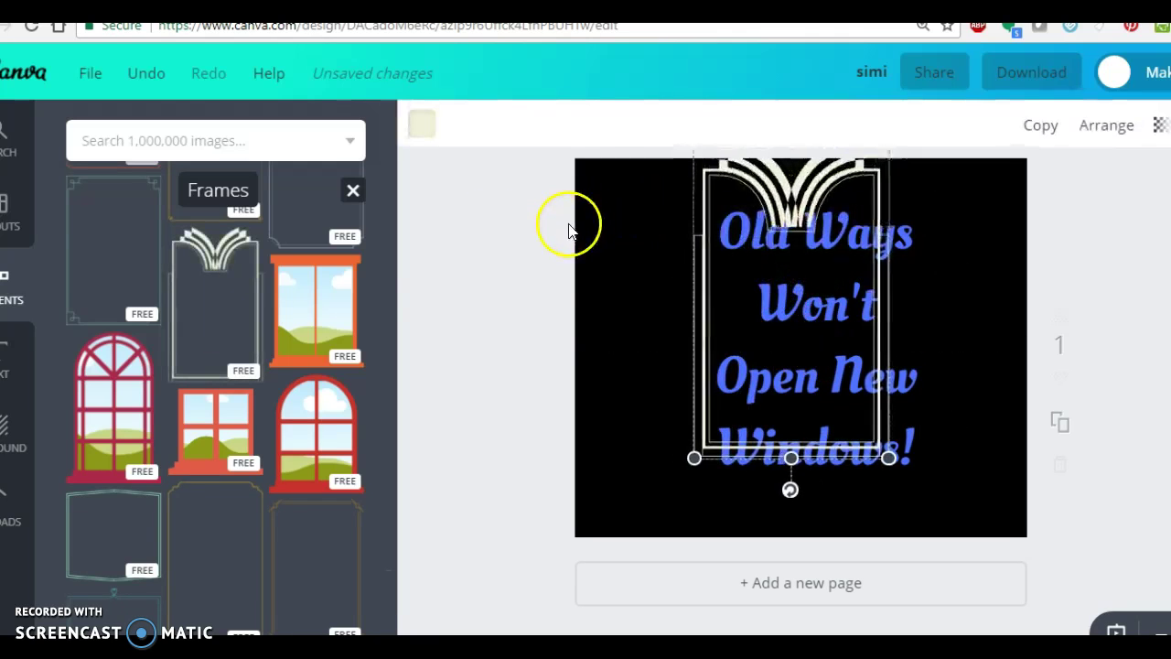
drag(887, 458, 964, 579)
drag(700, 574, 729, 498)
mouse_move(780, 433)
mouse_down()
mouse_move(761, 434)
mouse_move(770, 431)
mouse_move(766, 445)
mouse_up()
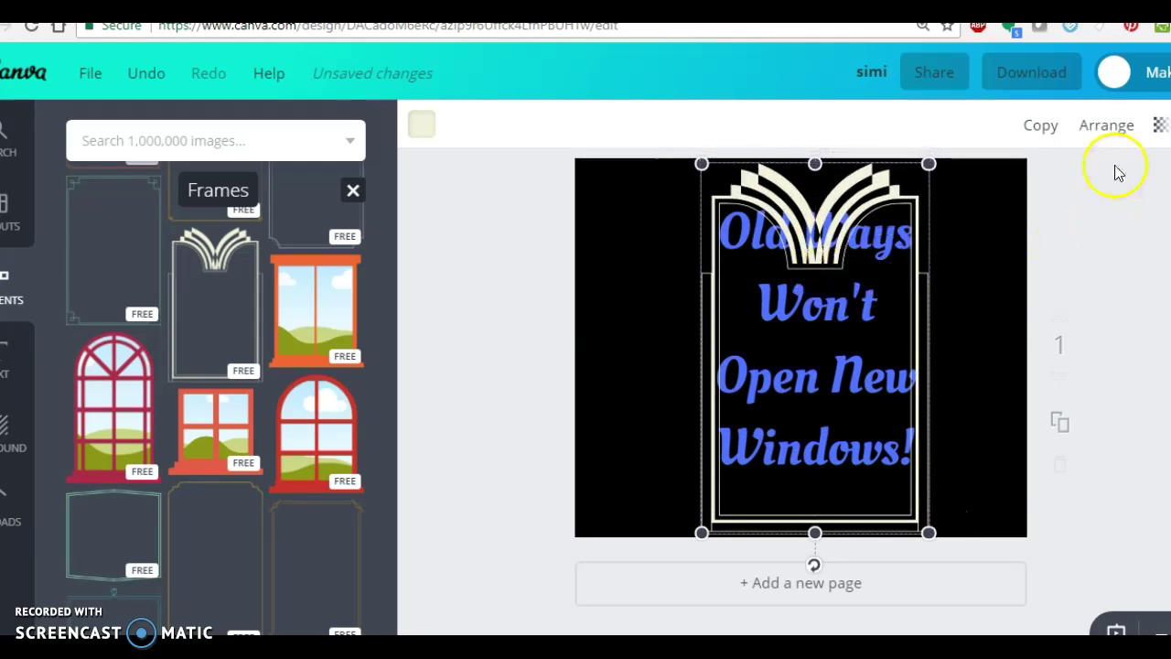
Set the open-book frame's transparency to 40 and open its layer-order options
click(1160, 126)
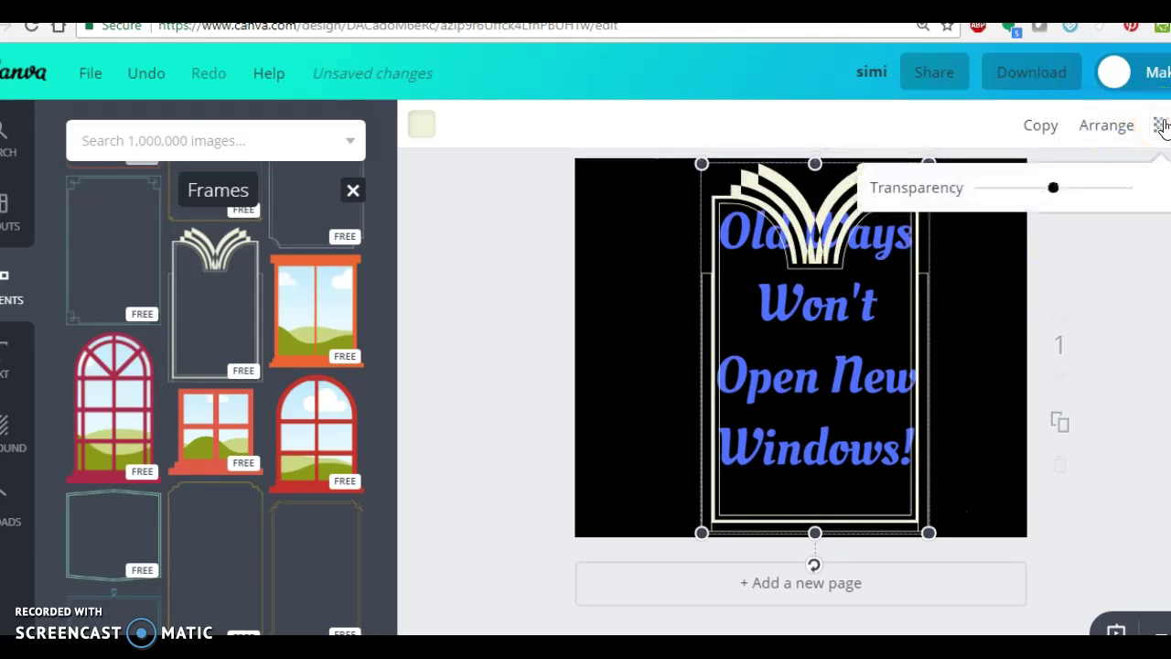
drag(1124, 191, 1041, 199)
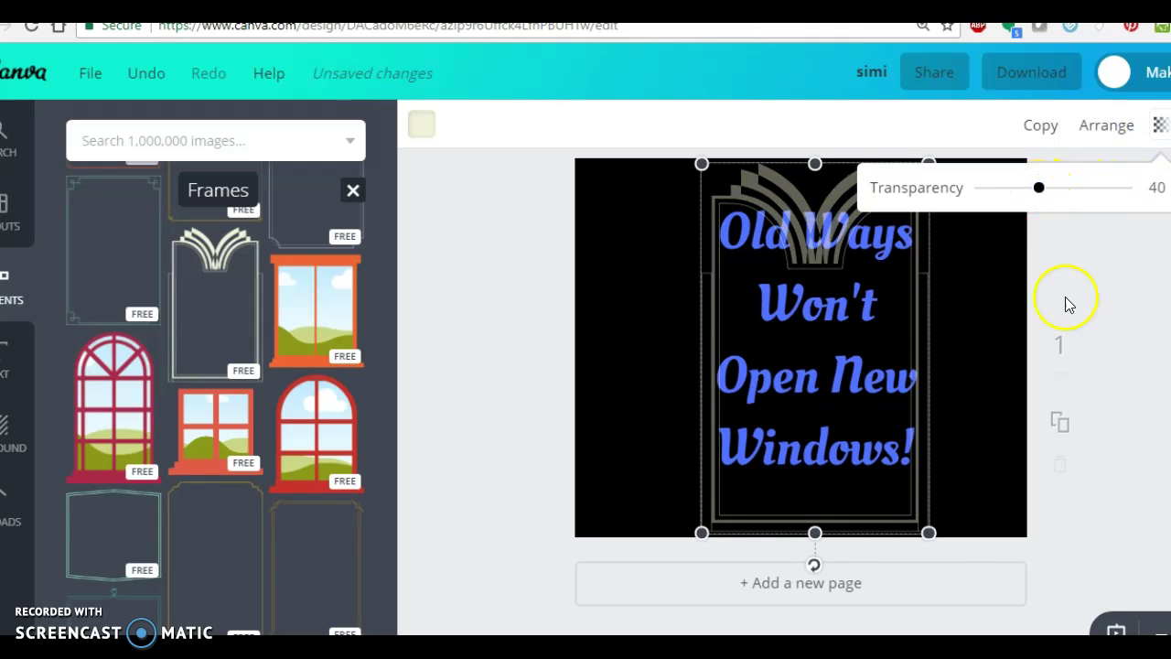
click(1106, 129)
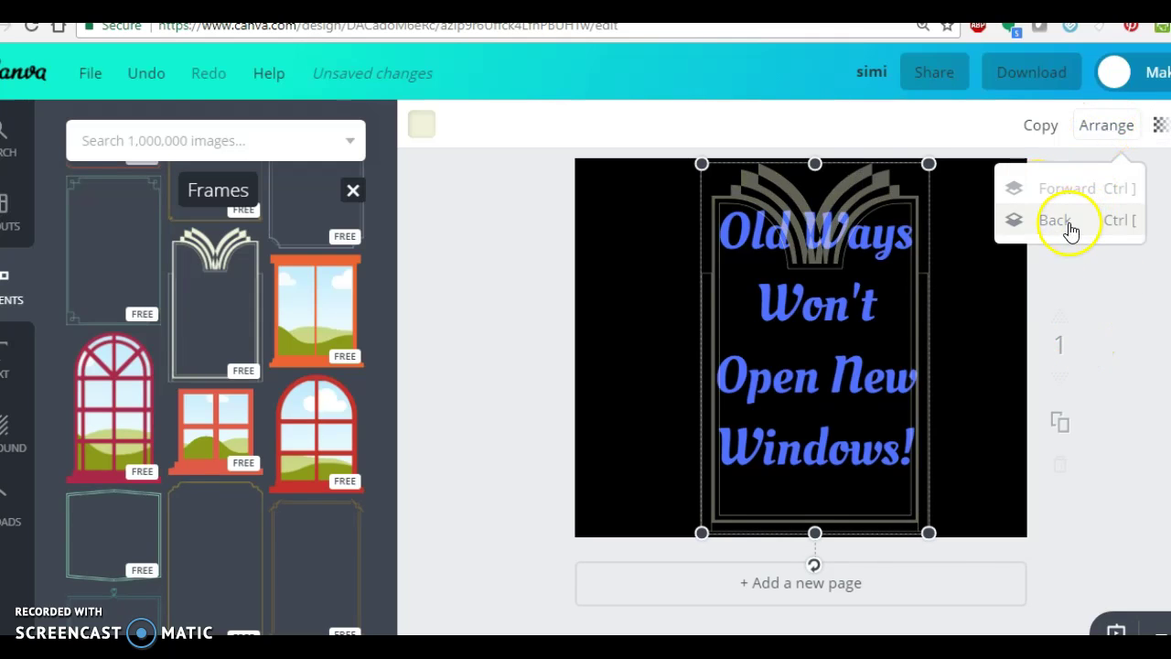